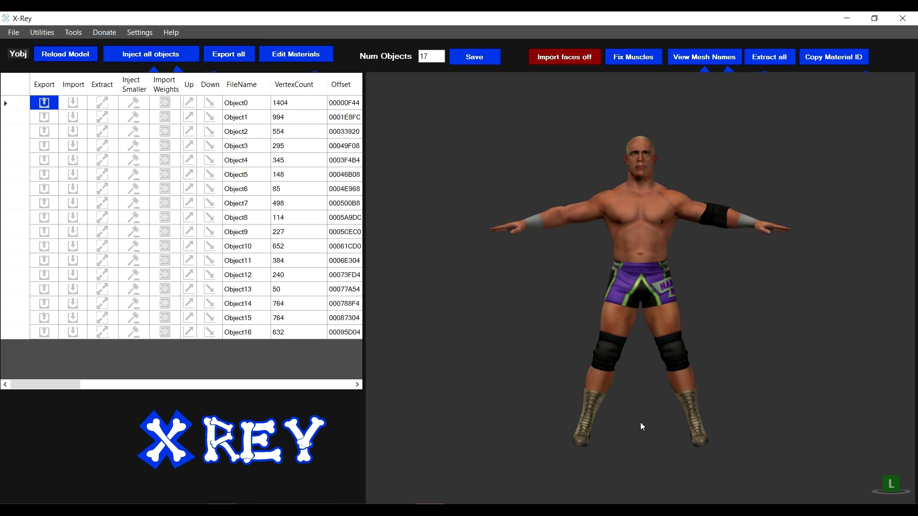
Set Rotate Model on export to true in the settings and save them.
left_click(130, 32)
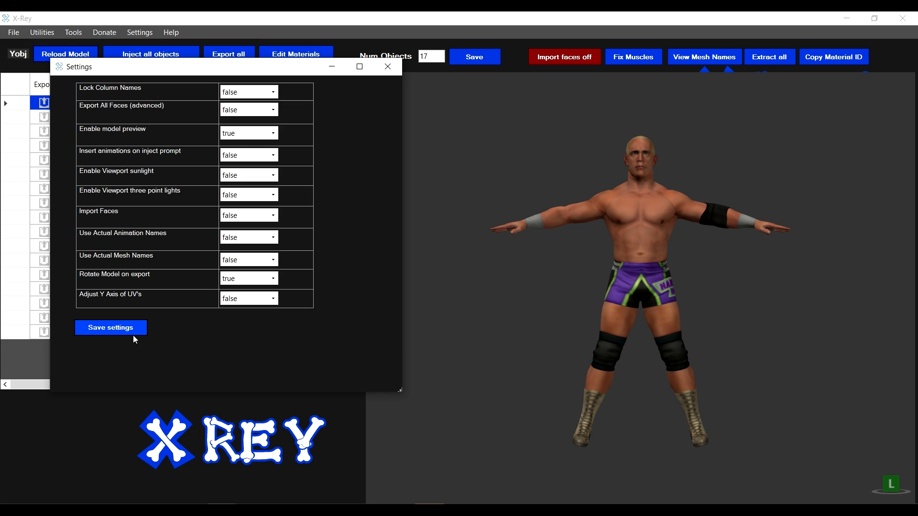
left_click(272, 280)
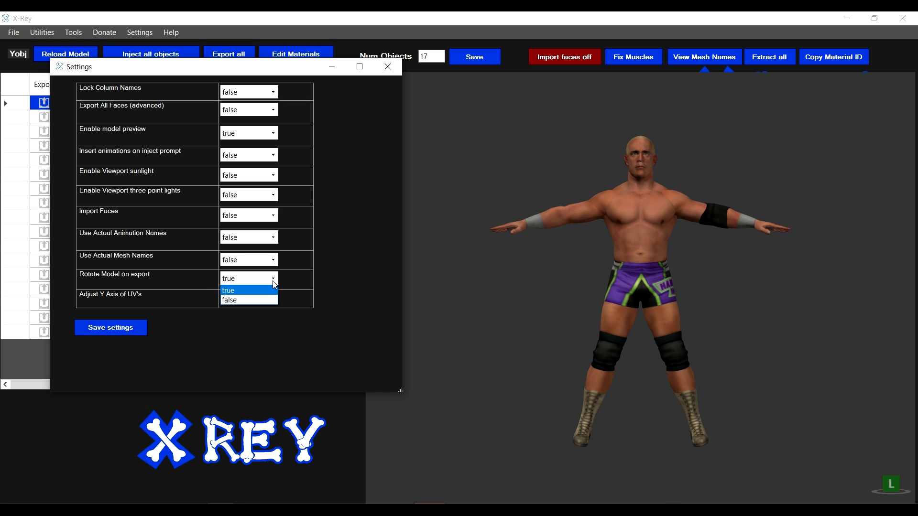
left_click(273, 281)
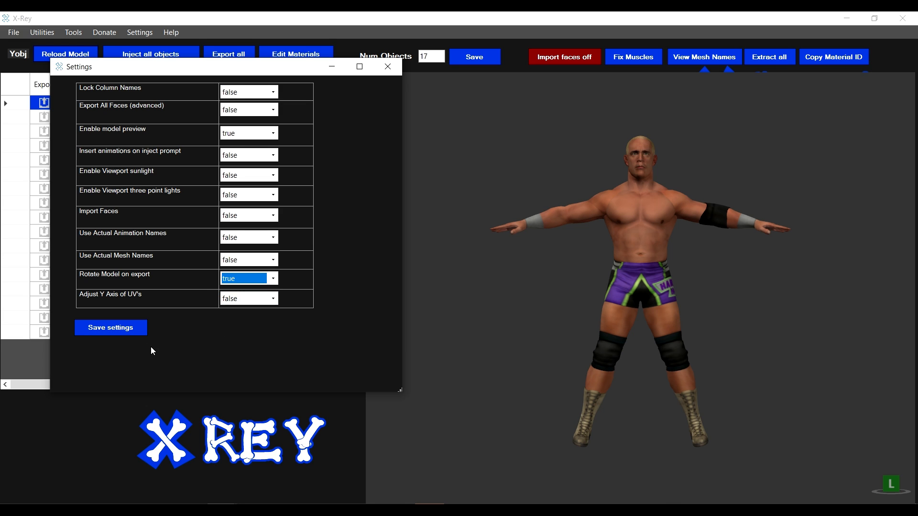
left_click(122, 330)
left_click(551, 308)
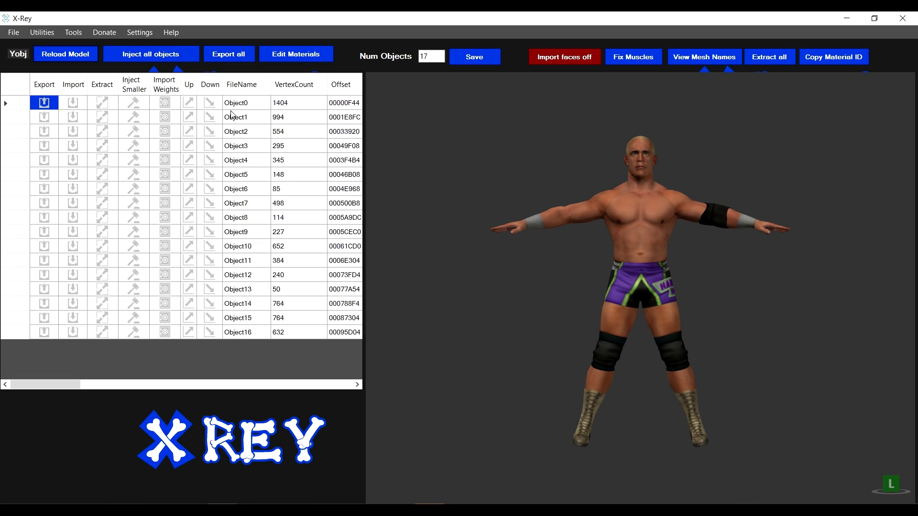
Open the model file 0_holly.YOBJ from the hardcore holly wrap folder.
left_click(236, 104)
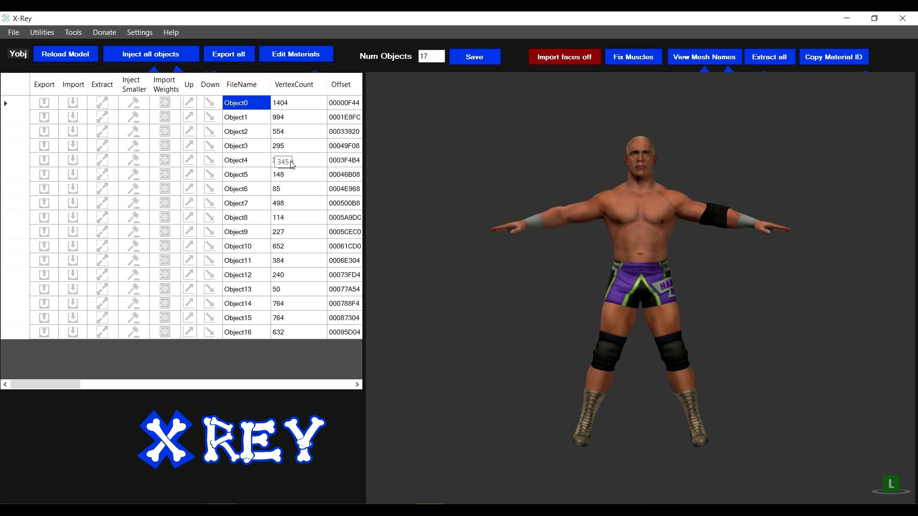
key("ctrl+o")
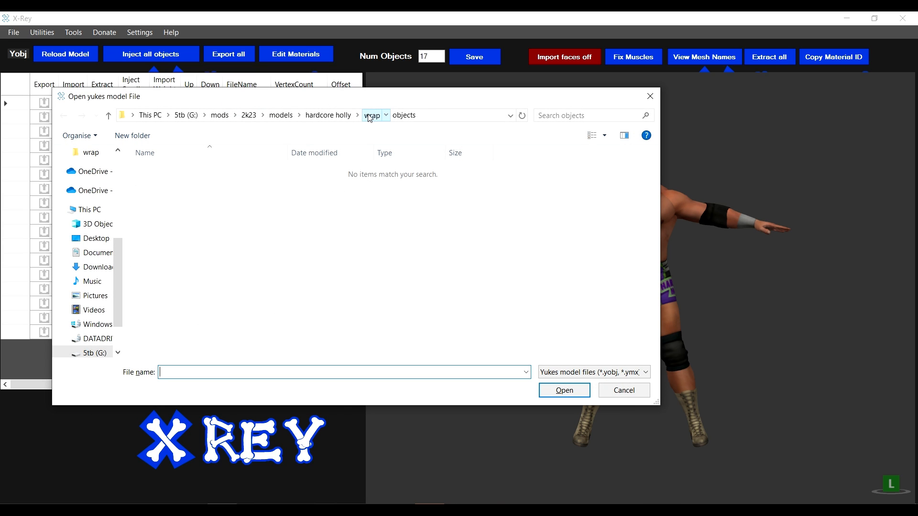
left_click(371, 116)
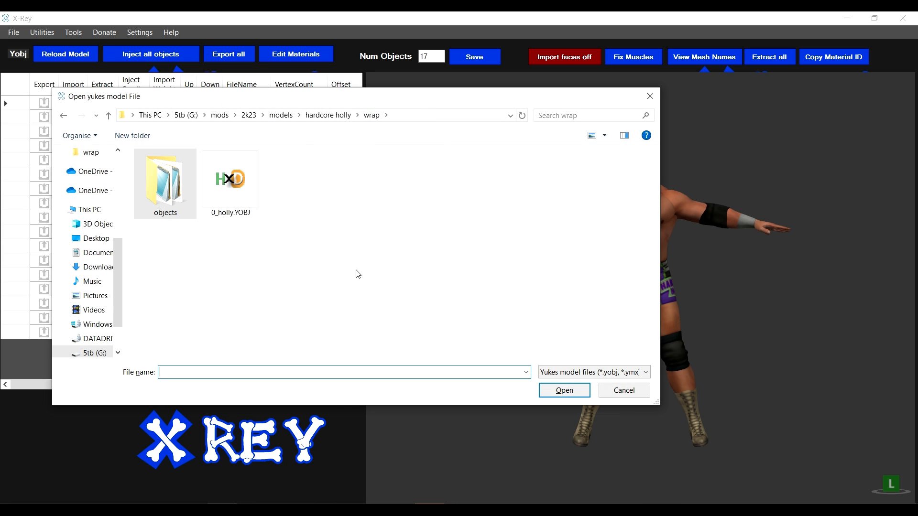
double_click(211, 202)
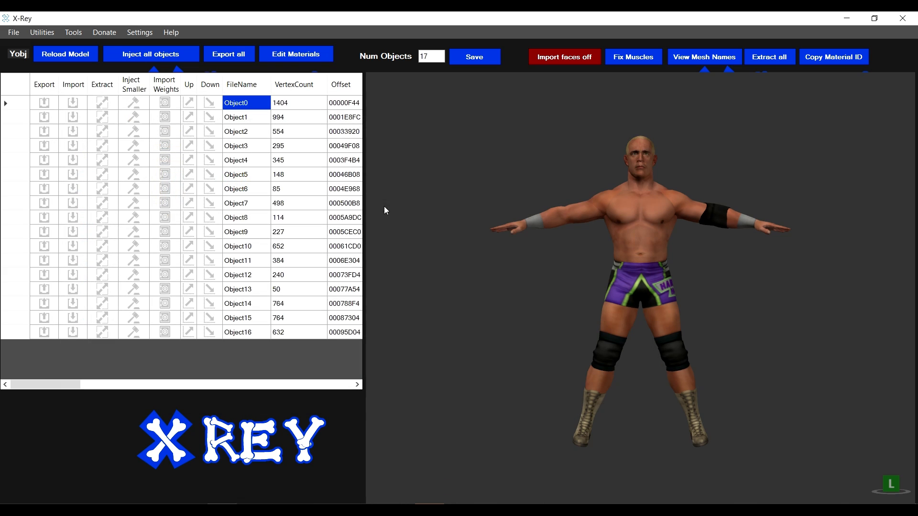
Export all of the model's objects to the objects folder inside wrap.
left_click(231, 55)
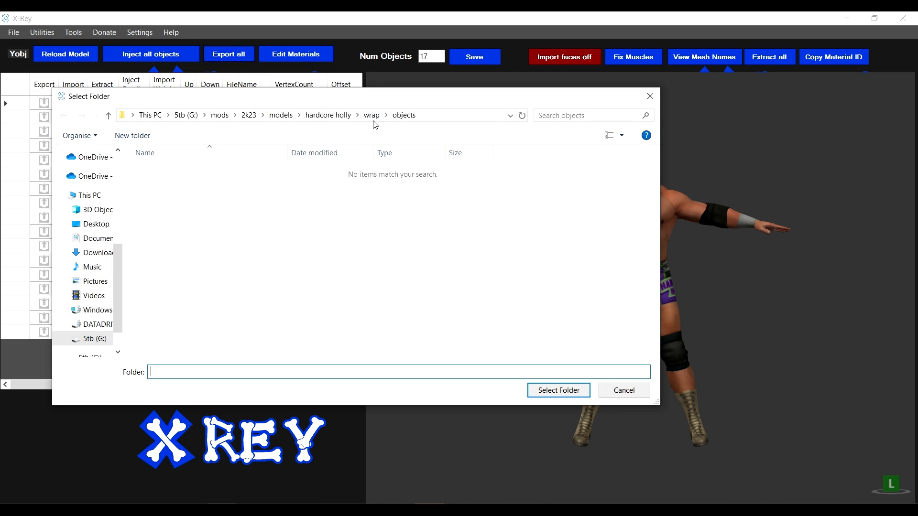
left_click(551, 392)
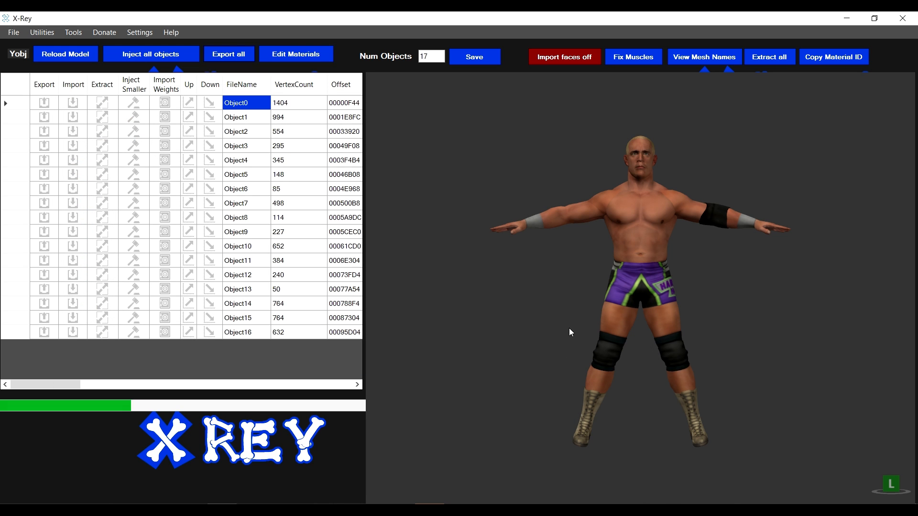
left_click(463, 309)
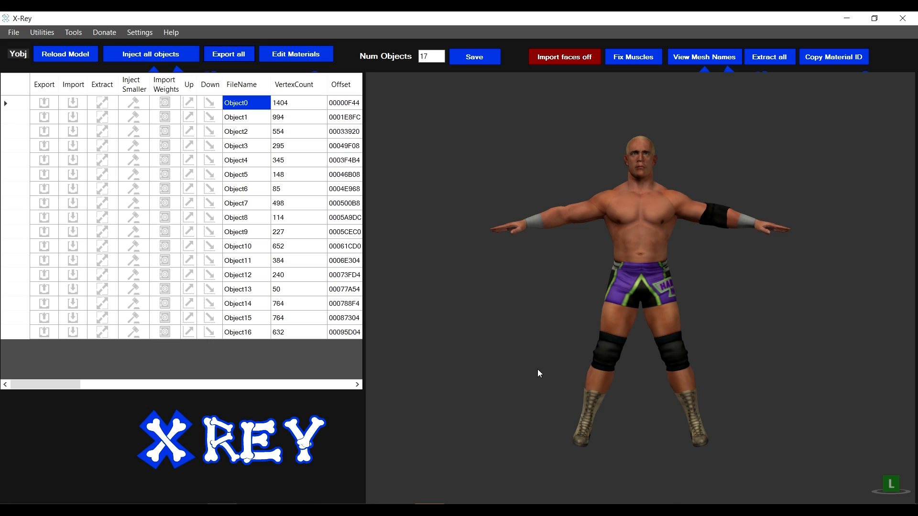
Switch to 3ds Max and point the batch importer's file browser to G:\mods\2k23\models\hardcore holly\wrap\objects, copying the path from File Explorer.
left_click(578, 510)
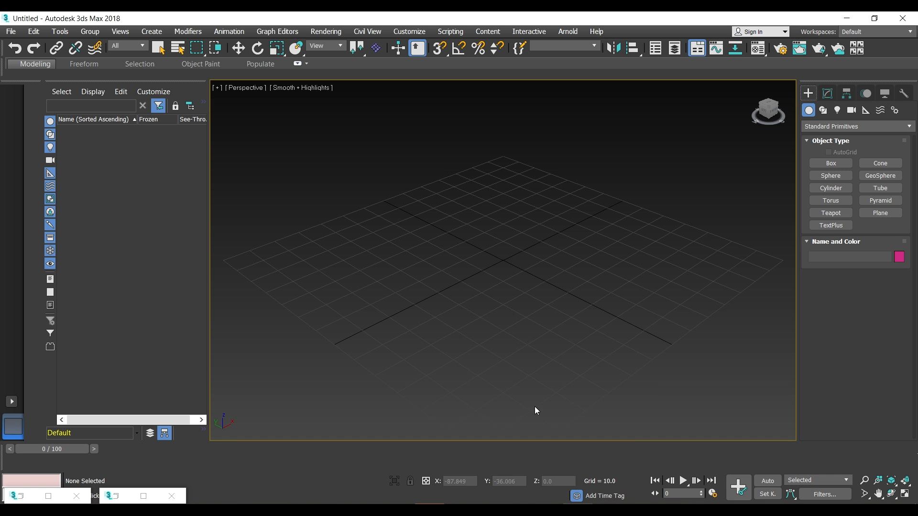
left_click(375, 51)
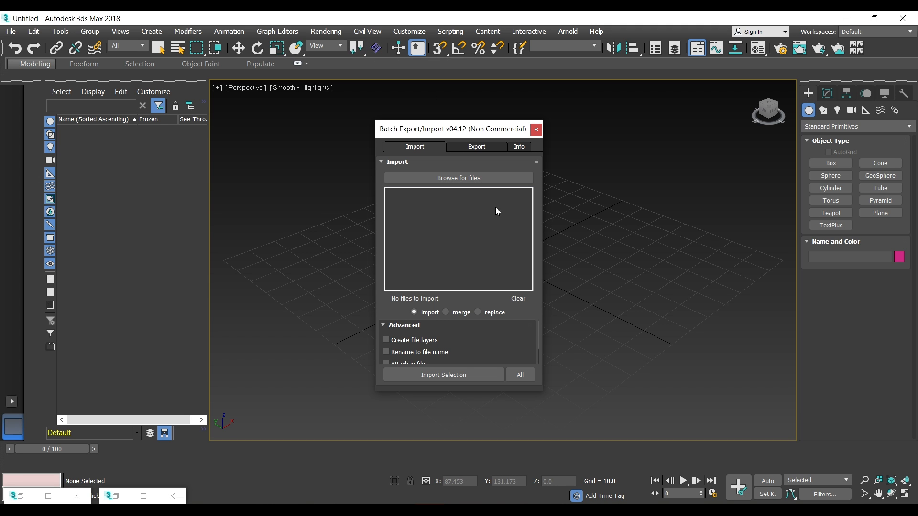
left_click(429, 177)
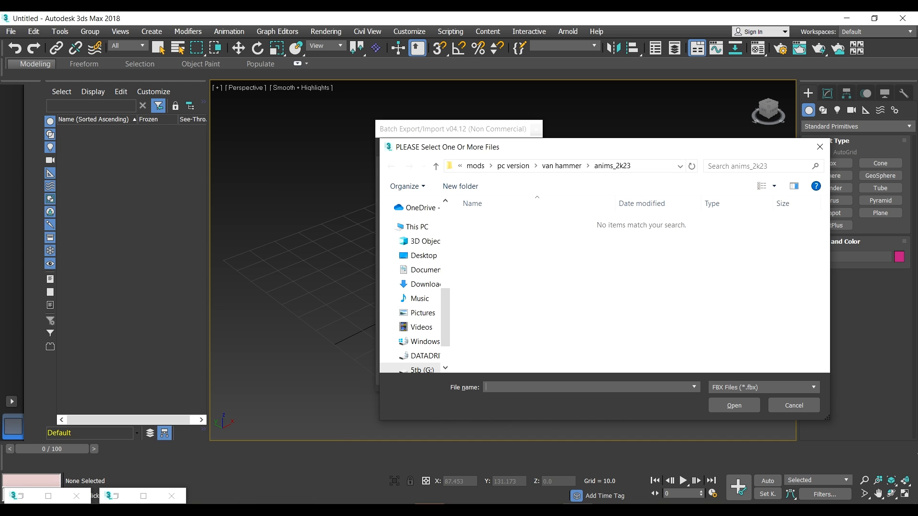
left_click(91, 480)
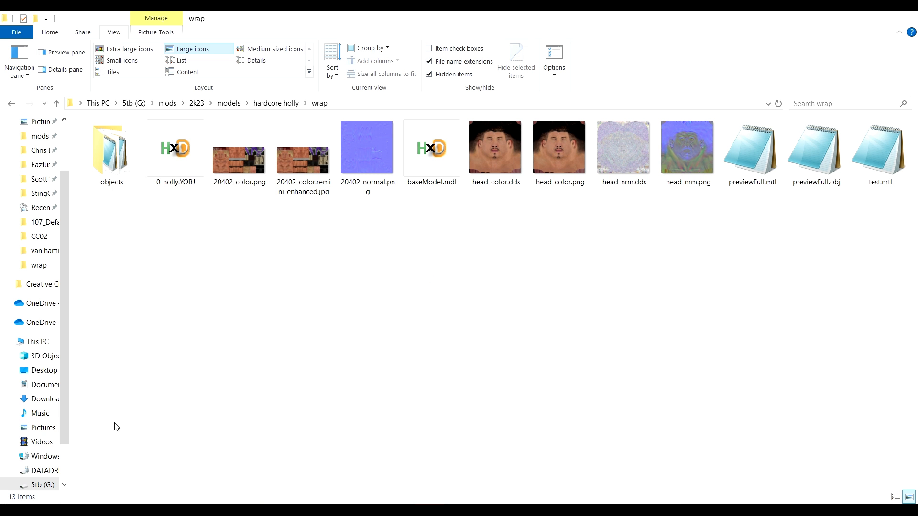
double_click(105, 137)
left_click(424, 106)
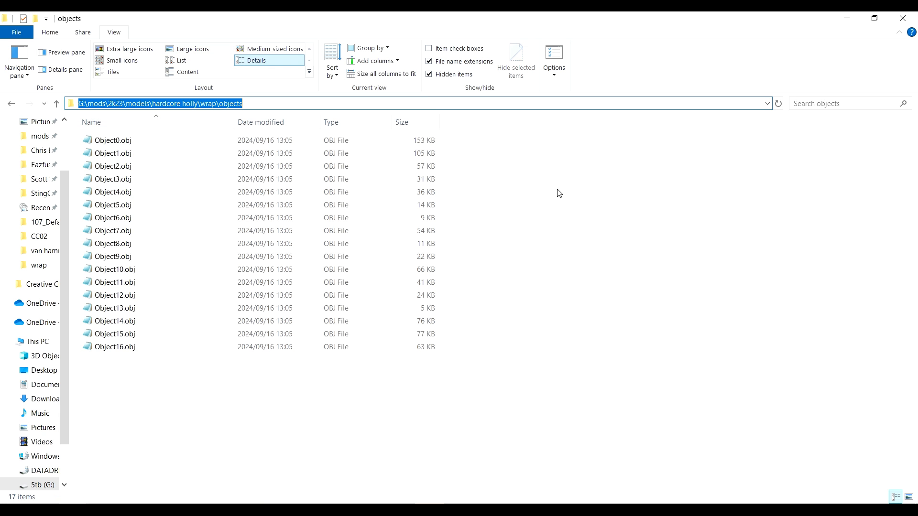
key("ctrl+c")
key("alt+Tab")
key("ctrl+v")
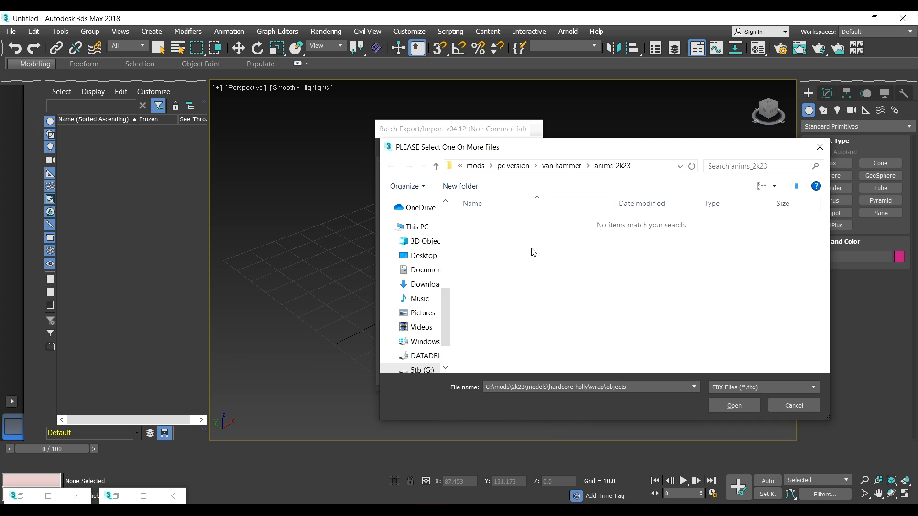
key("Return")
Show OBJ files, add Object0.obj through Object16.obj to the batch list, and import them all with the existing OBJ options.
left_click(747, 381)
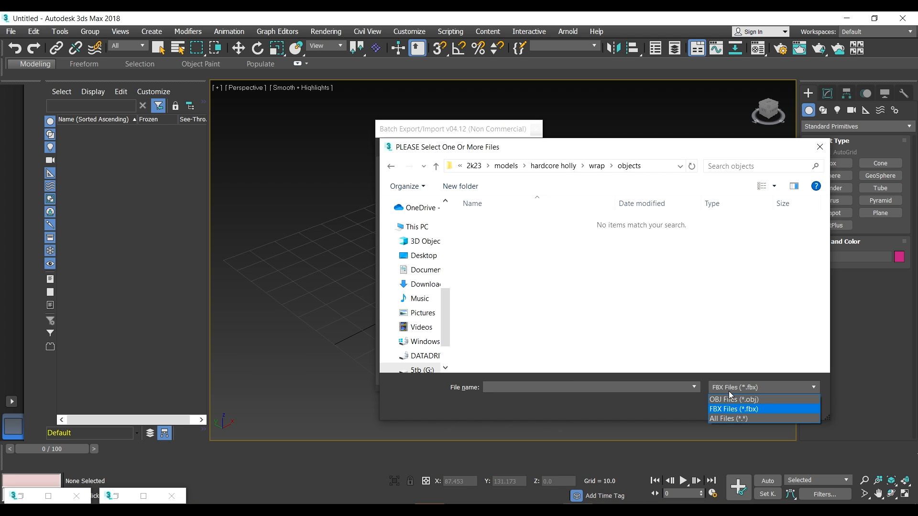
left_click(731, 399)
left_click(495, 222)
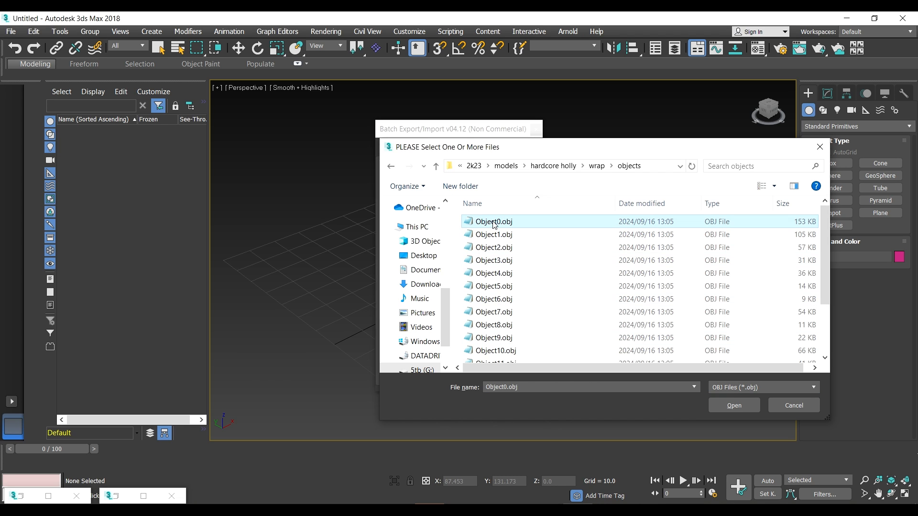
scroll(492, 230, "down", 2)
left_click(499, 358, "shift")
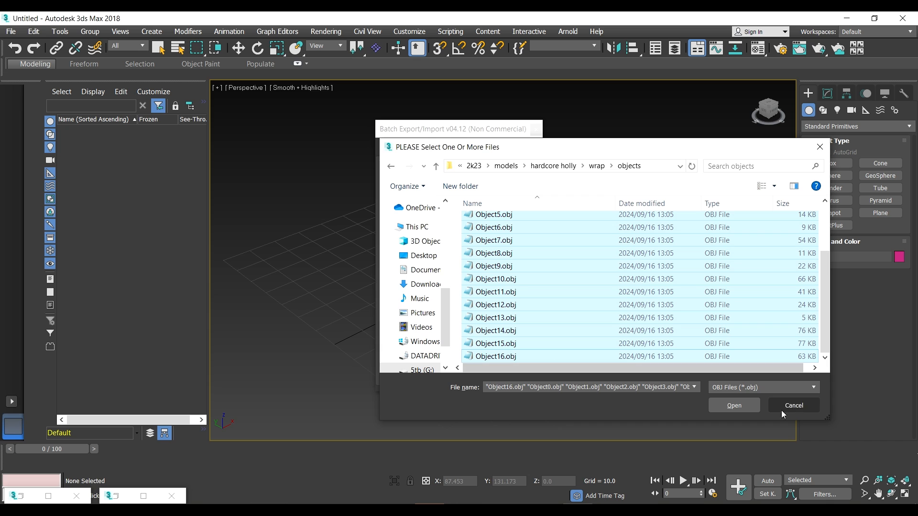
left_click(728, 406)
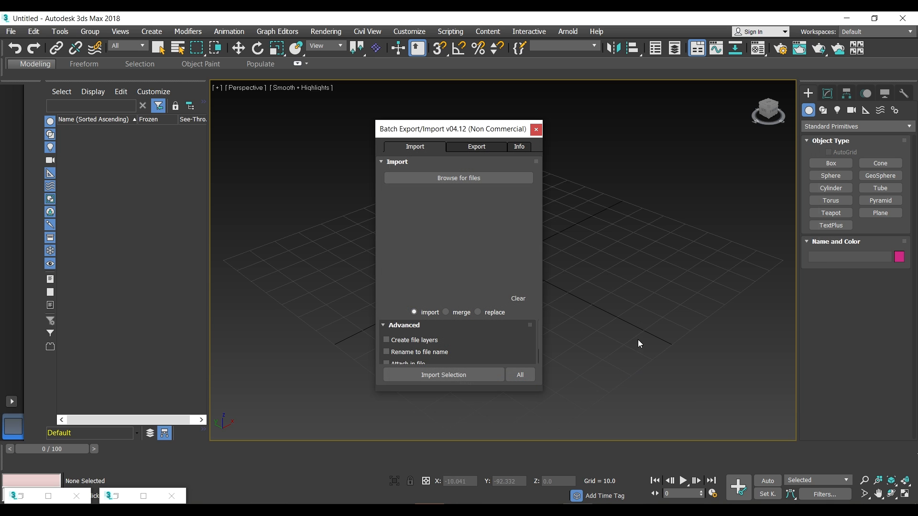
left_click(521, 375)
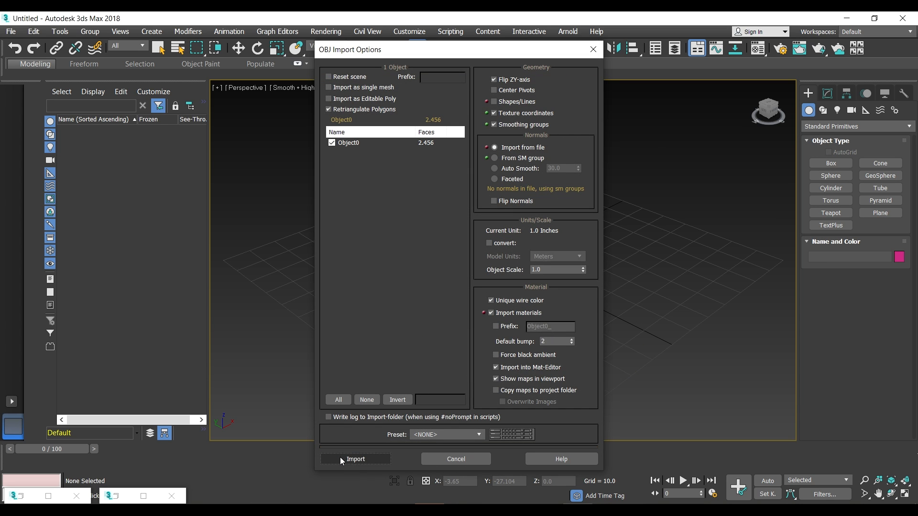
left_click(356, 459)
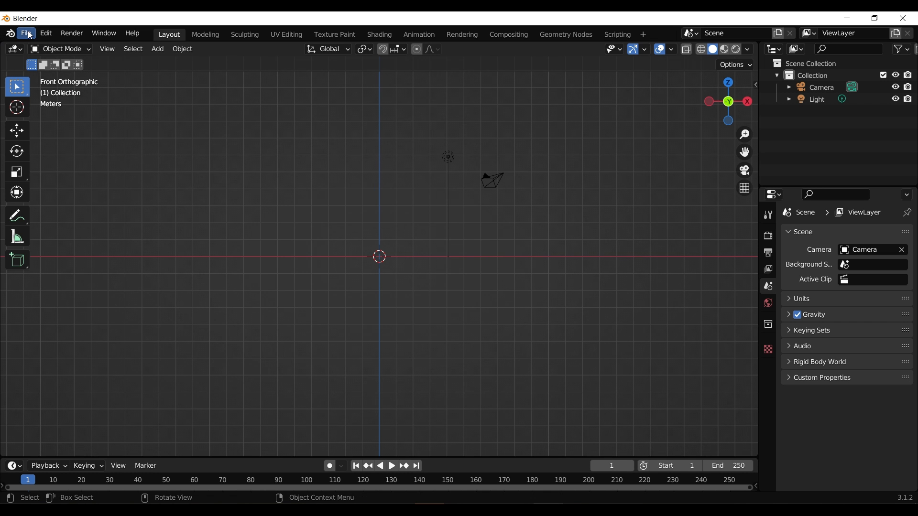
In Blender, batch-import all Wavefront files from Object0.obj to Object16.obj with Keep Vert Order.
left_click(28, 33)
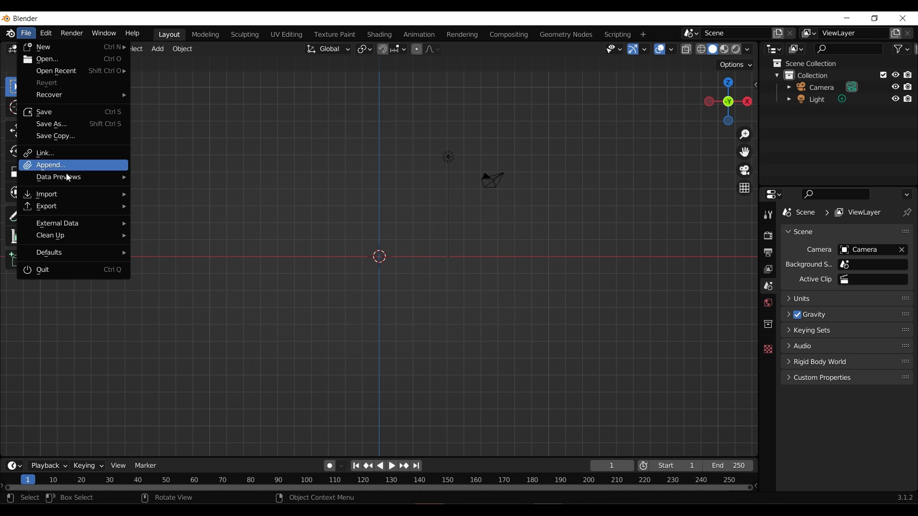
mouse_move(95, 194)
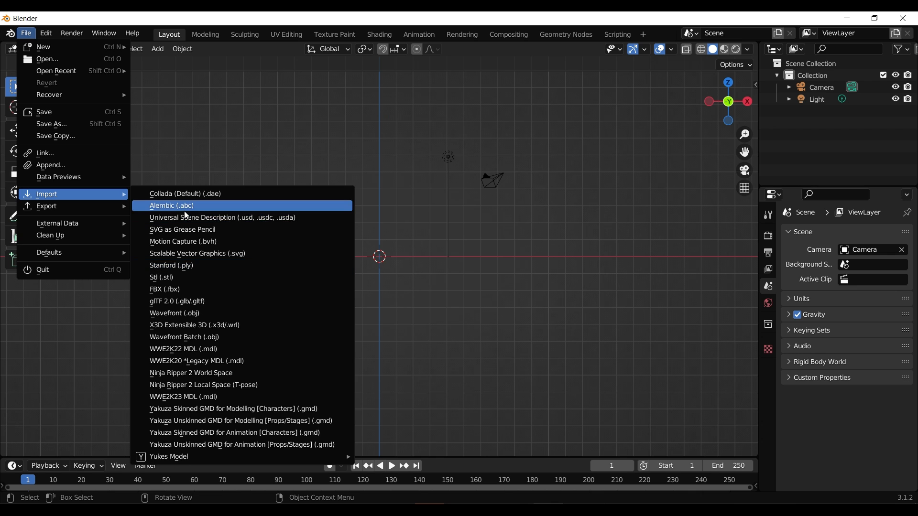
left_click(184, 337)
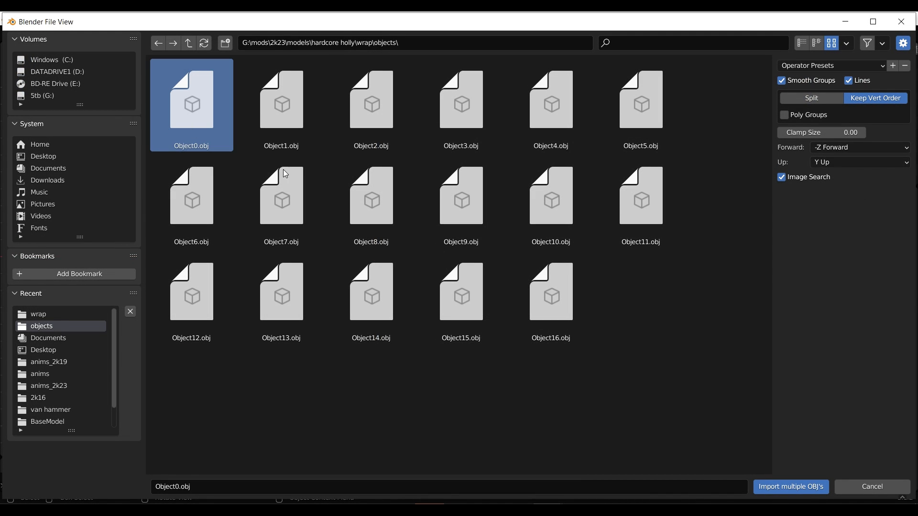
key("a")
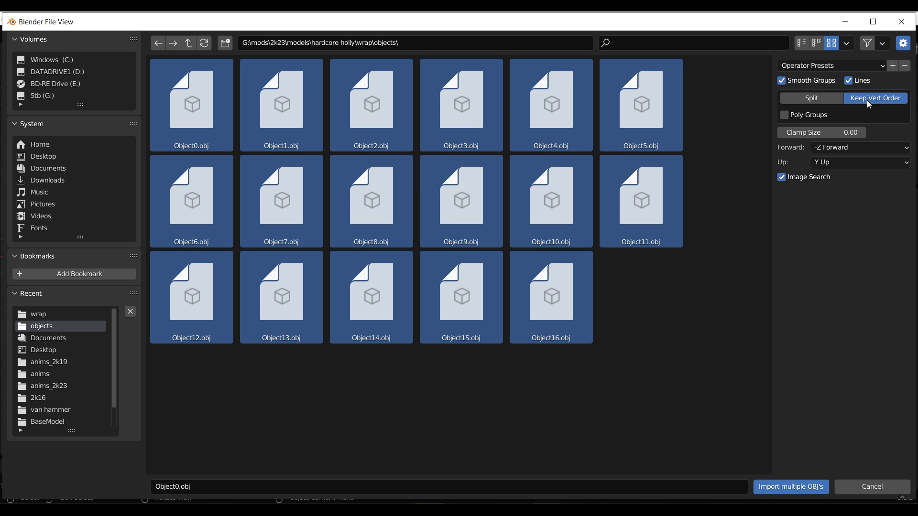
left_click(767, 488)
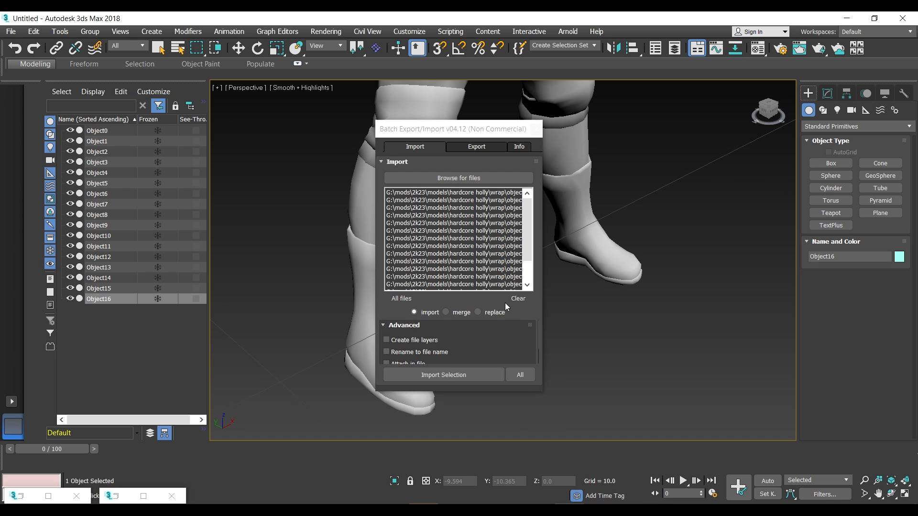
Back in 3ds Max, close the batch importer and delete the eye mesh Object12.
left_click(536, 129)
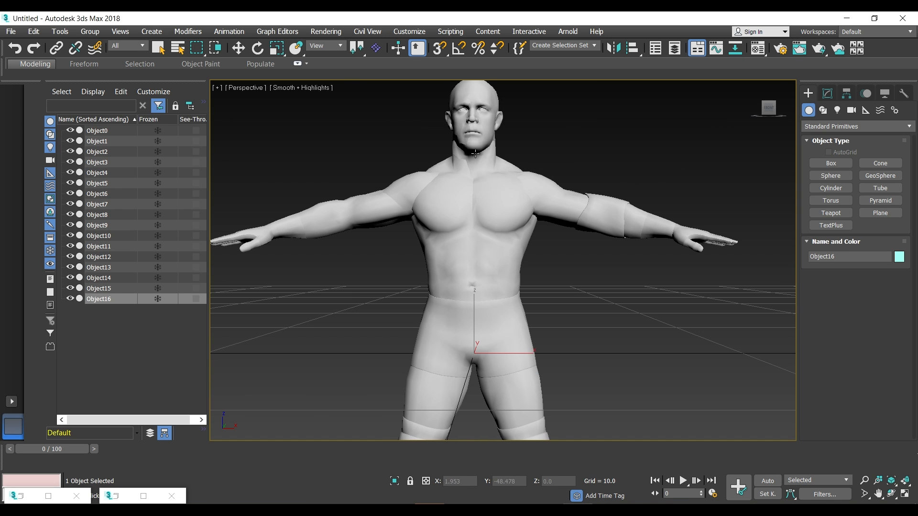
left_click(458, 131)
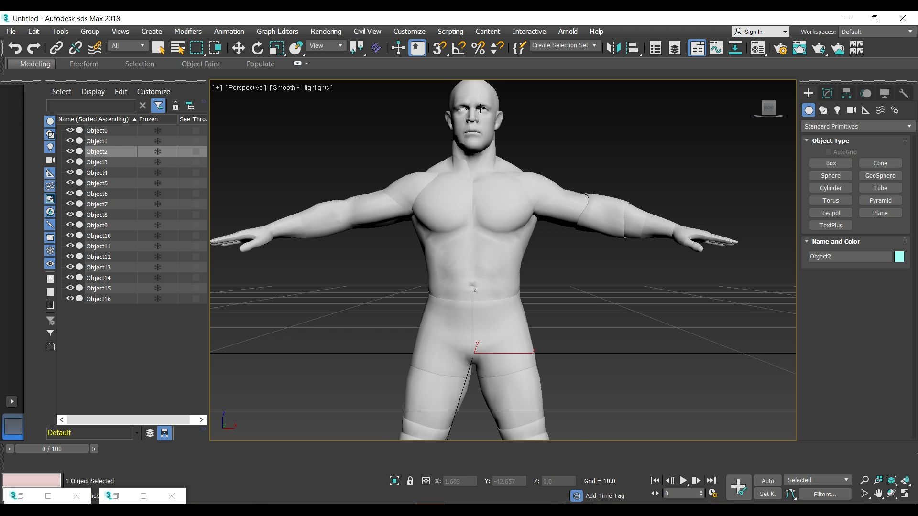
scroll(457, 198, "up", 5)
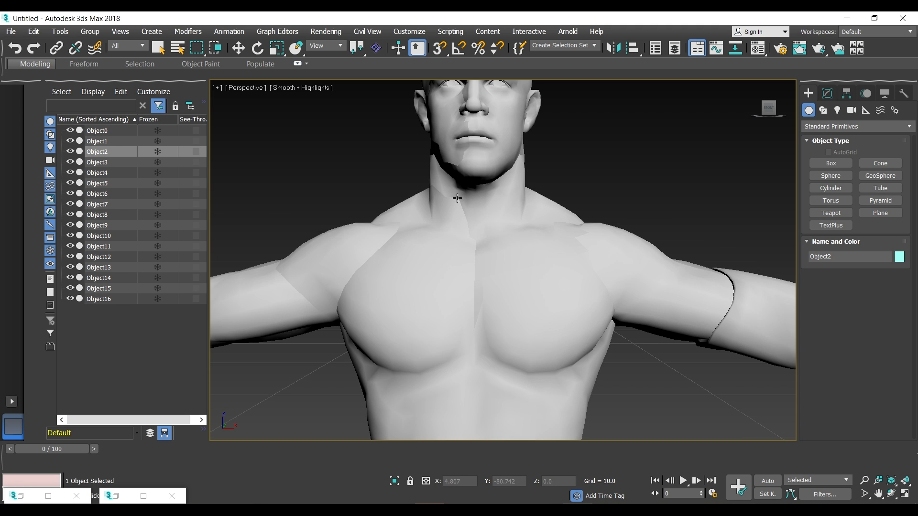
left_click(500, 87)
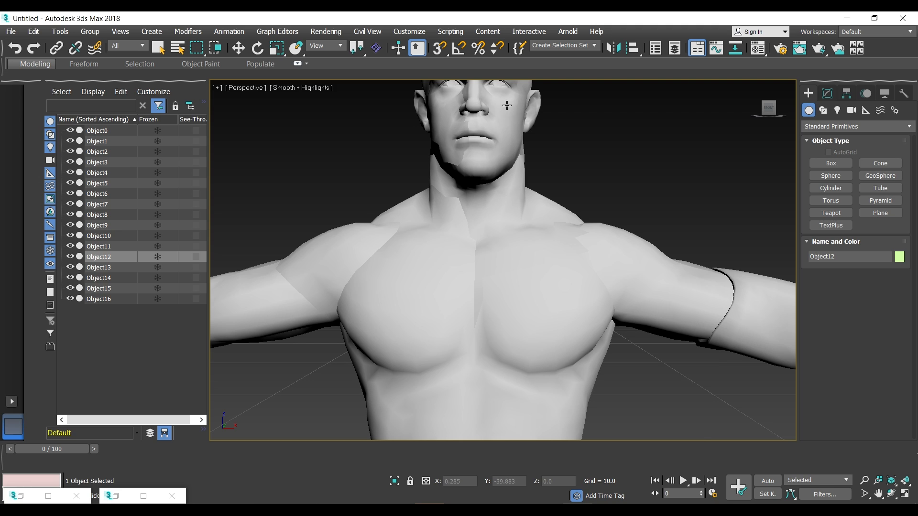
key("z")
key("Delete")
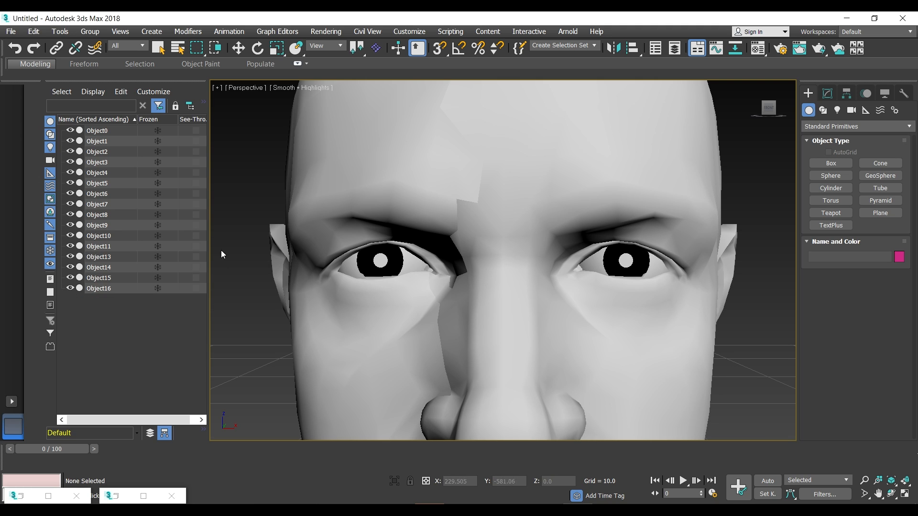
Delete the remaining eye meshes, Object11 and Object13, from the character's head.
left_click(352, 270)
key("Delete")
left_click(380, 264)
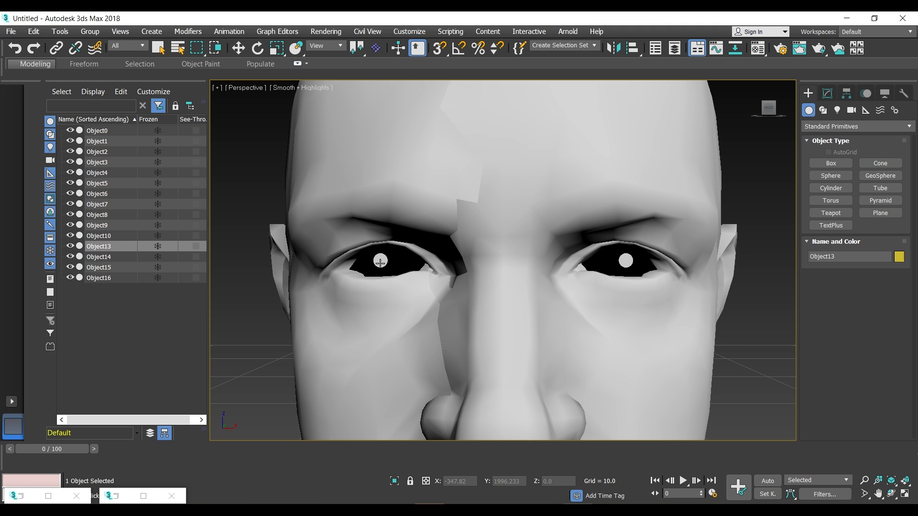
key("Delete")
scroll(396, 252, "down", 5)
scroll(396, 252, "down", 2)
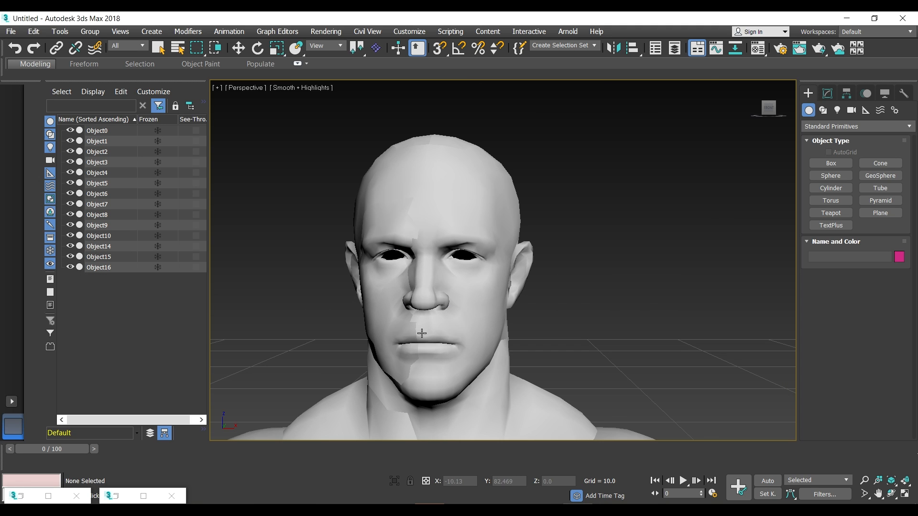
Delete the mouth interior and the upper and lower teeth meshes, hiding Object0 to reach them and showing it again.
left_click(440, 366)
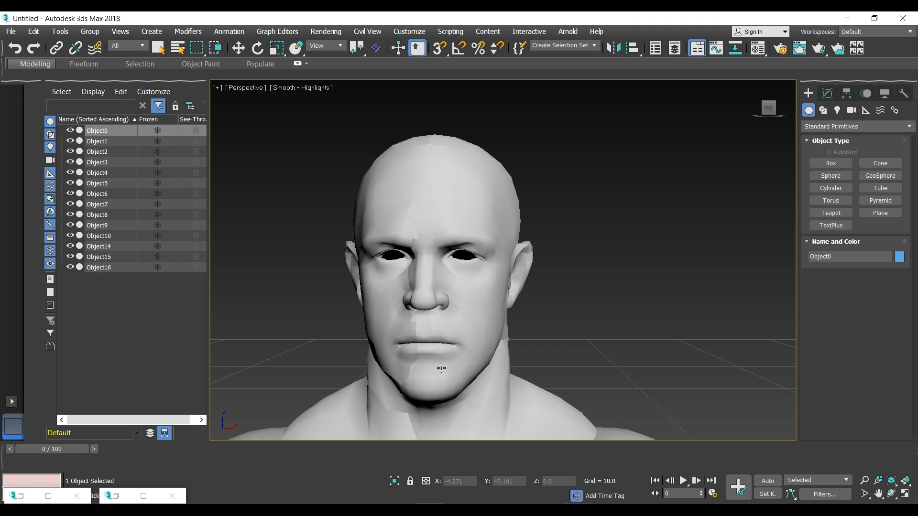
left_click(70, 131)
scroll(442, 374, "up", 1)
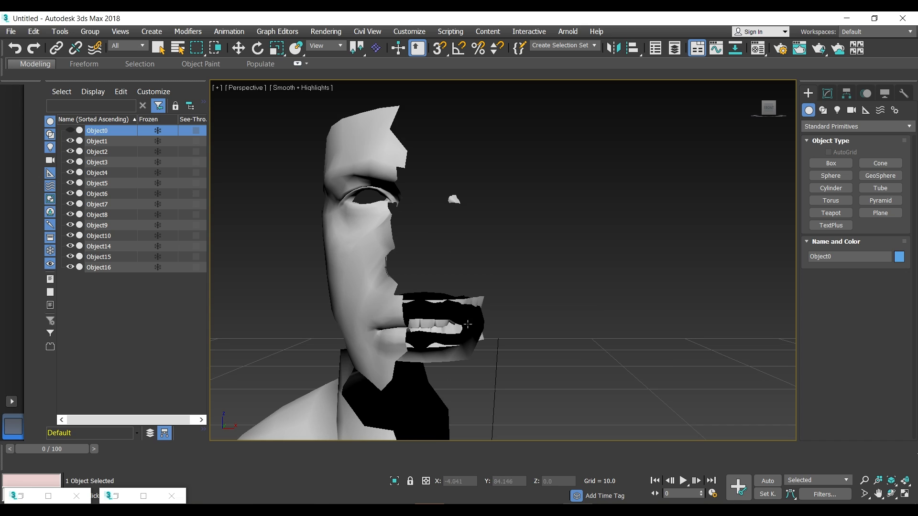
left_click(469, 316)
key("Delete")
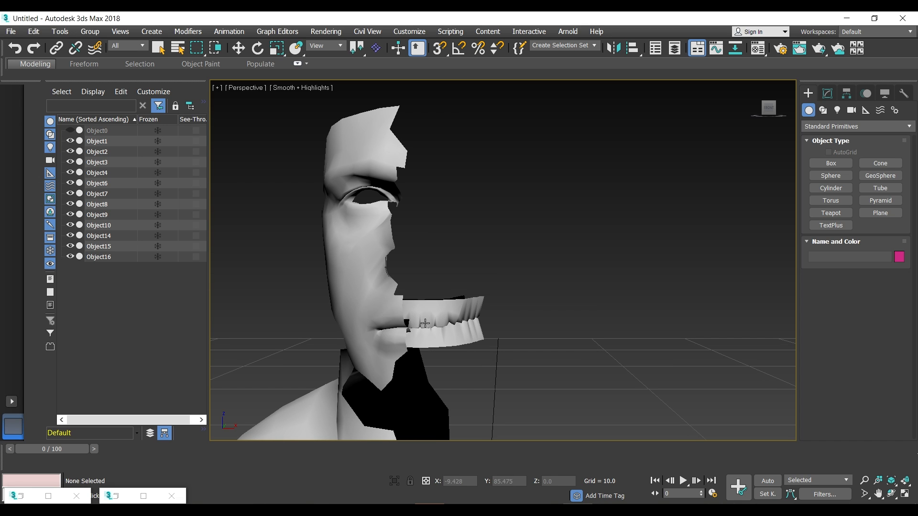
left_click(468, 330)
key("Delete")
left_click(469, 330)
key("Delete")
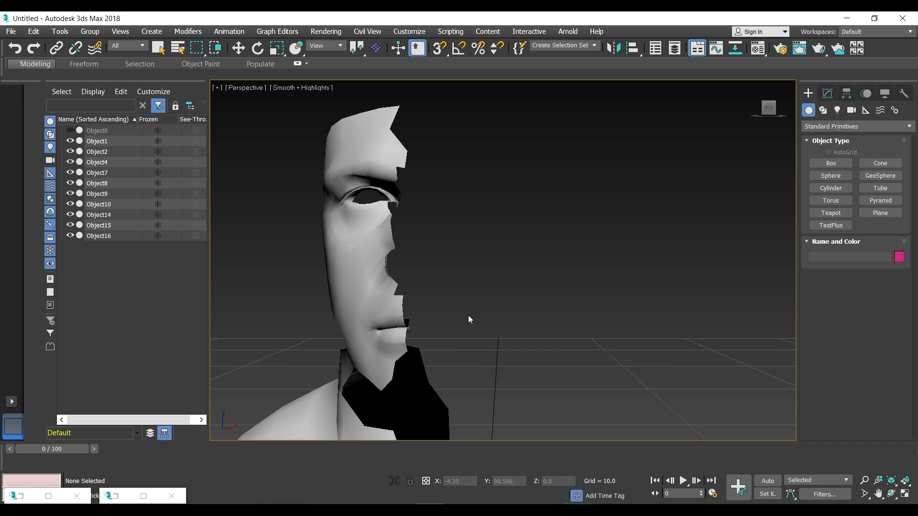
left_click(71, 131)
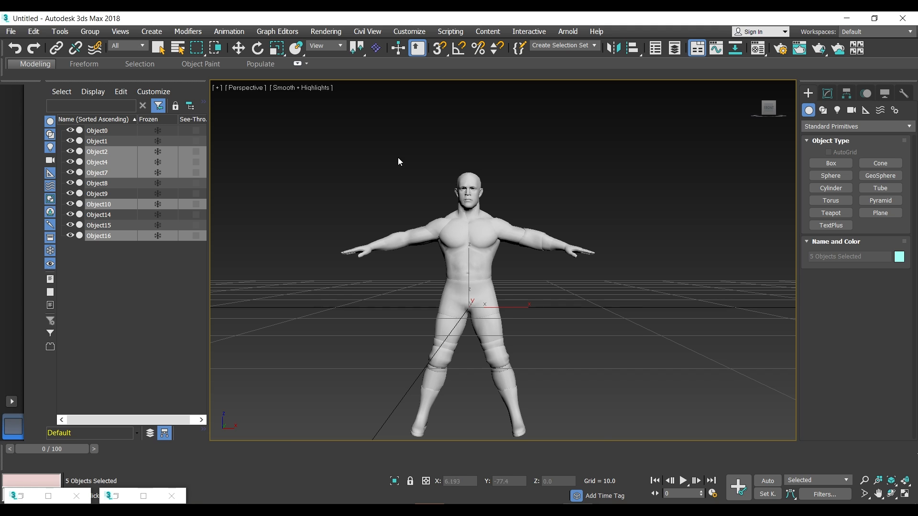
Select all remaining body objects and merge them into a single mesh object with the Collapse utility.
scroll(398, 162, "up", 4)
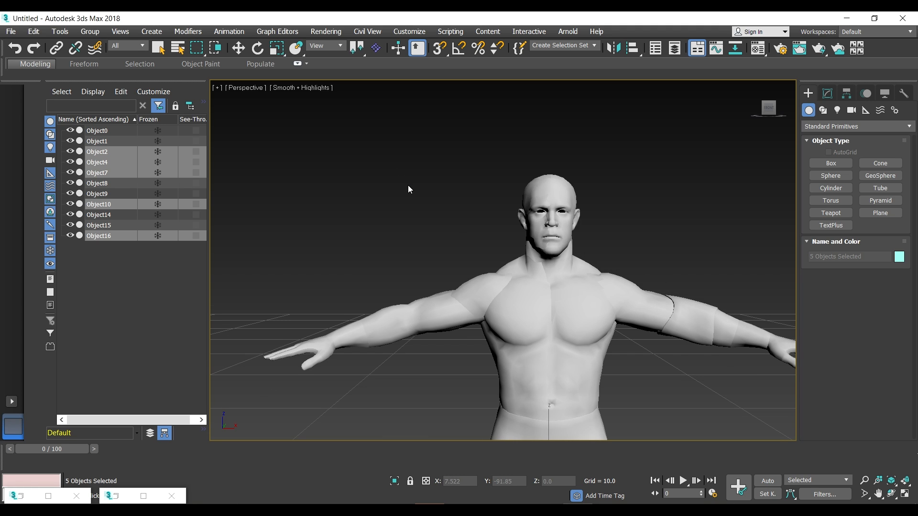
scroll(408, 186, "down", 2)
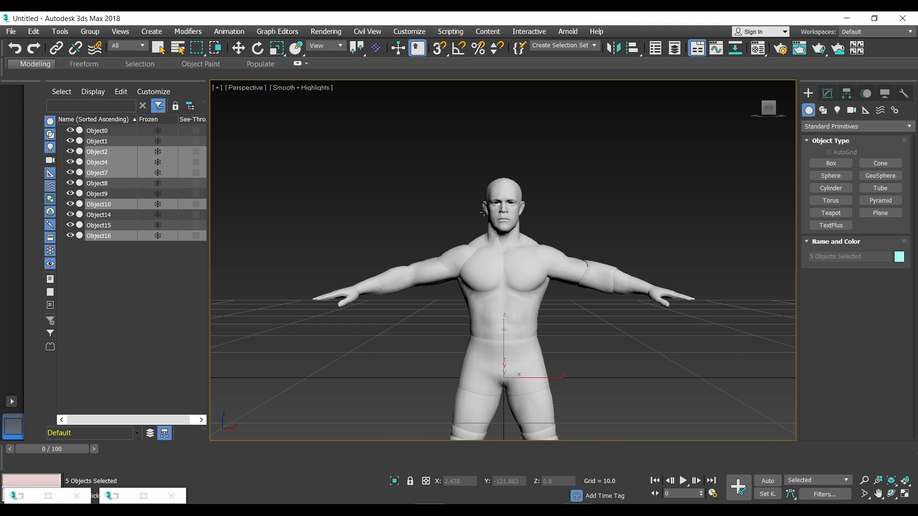
scroll(464, 151, "up", 4)
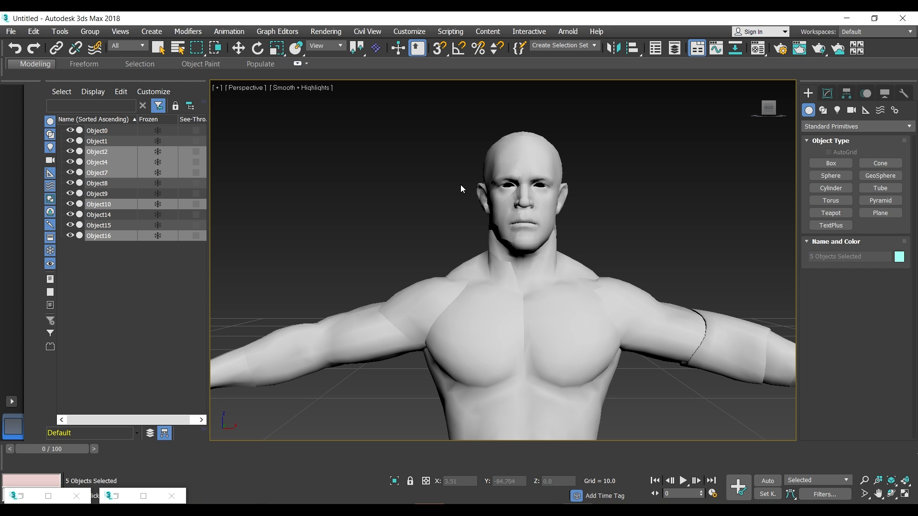
scroll(444, 193, "down", 2)
scroll(432, 156, "down", 2)
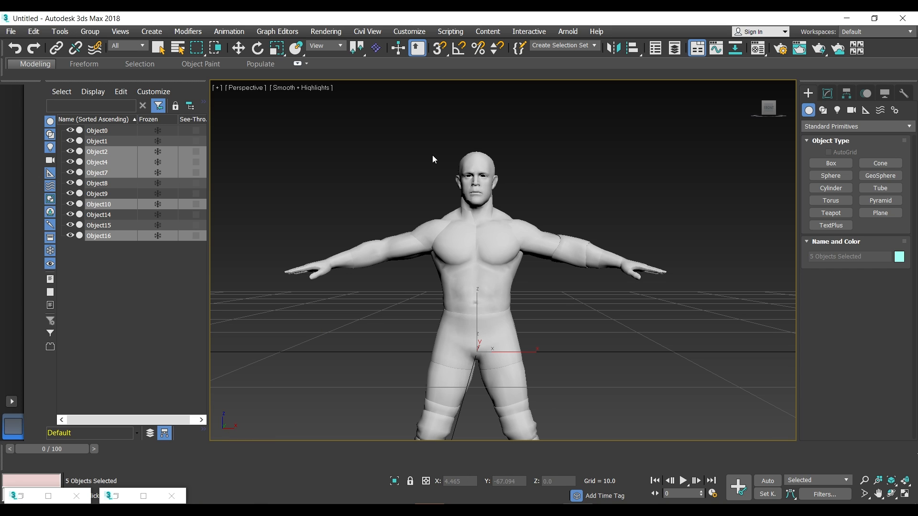
key("ctrl+a")
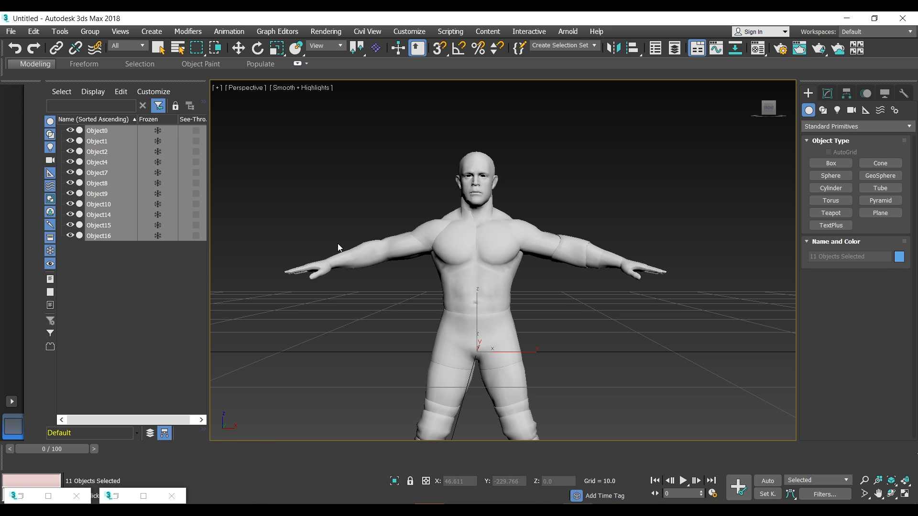
left_click(825, 96)
left_click(899, 95)
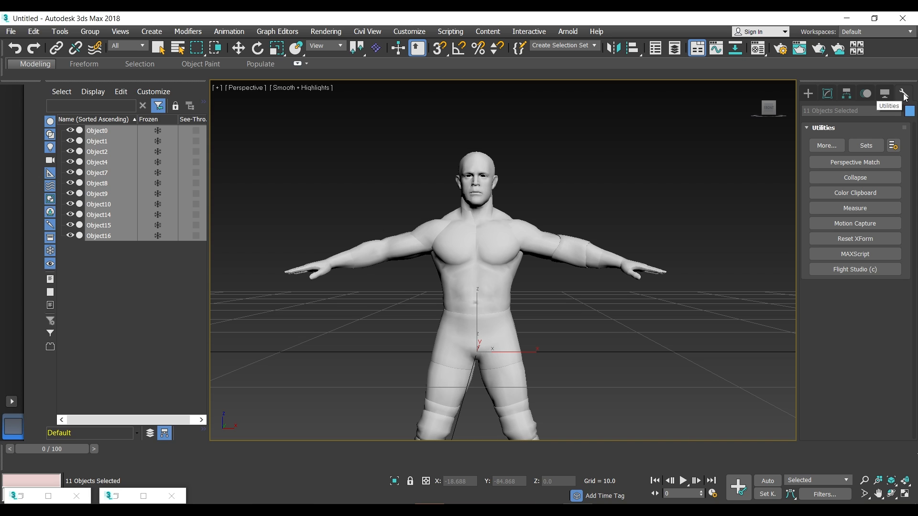
left_click(849, 181)
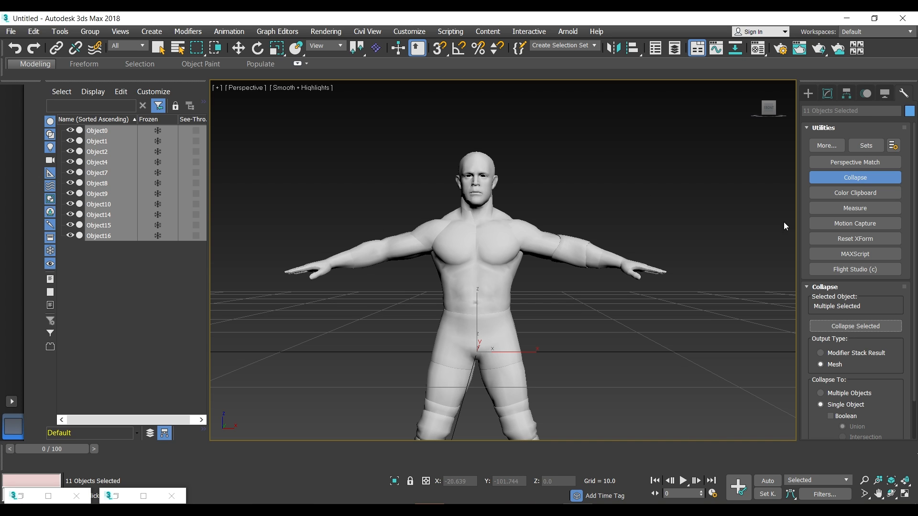
left_click(844, 329)
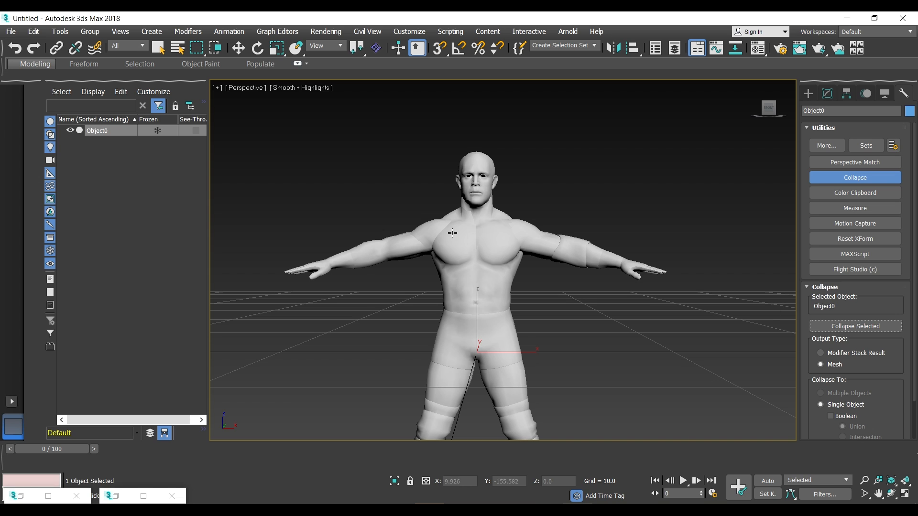
At Element level of the combined mesh, select the legs, hips and both arms and delete them.
scroll(458, 208, "down", 5)
scroll(458, 208, "up", 2)
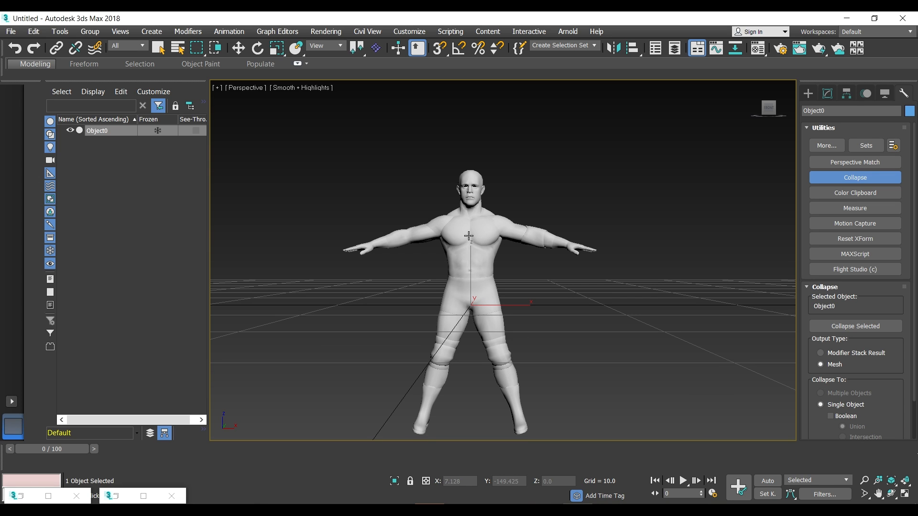
left_click(828, 94)
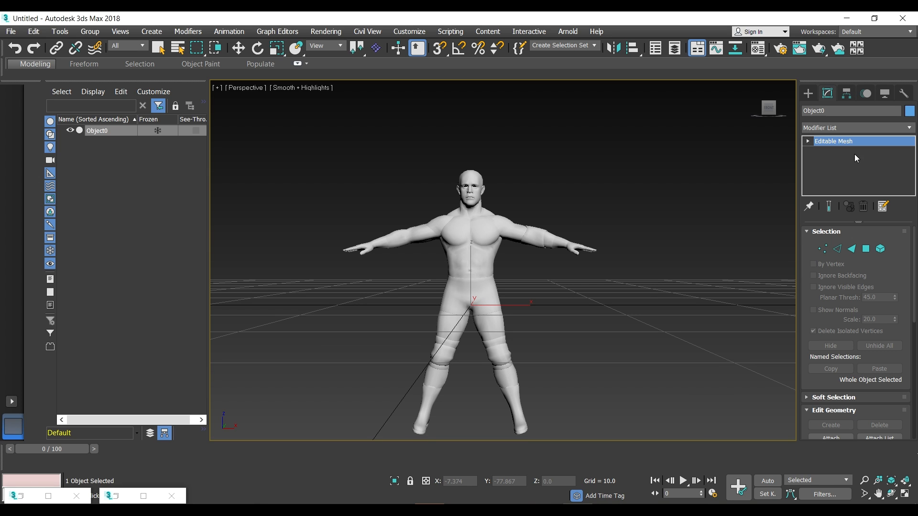
left_click(808, 141)
scroll(836, 184, "down", 1)
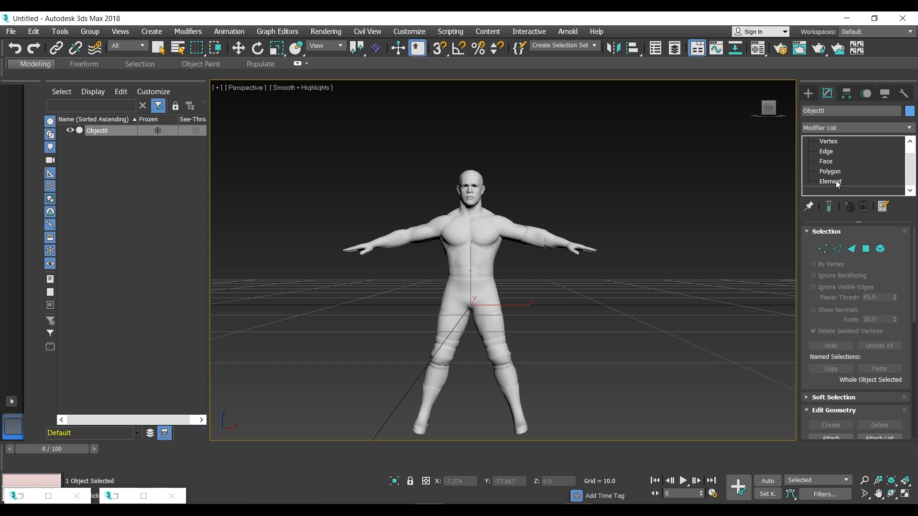
left_click(836, 182)
scroll(460, 261, "down", 2)
left_click_drag(543, 361, 410, 284)
scroll(460, 261, "up", 1)
left_click_drag(332, 196, 432, 267, "ctrl")
left_click_drag(573, 273, 517, 212, "ctrl")
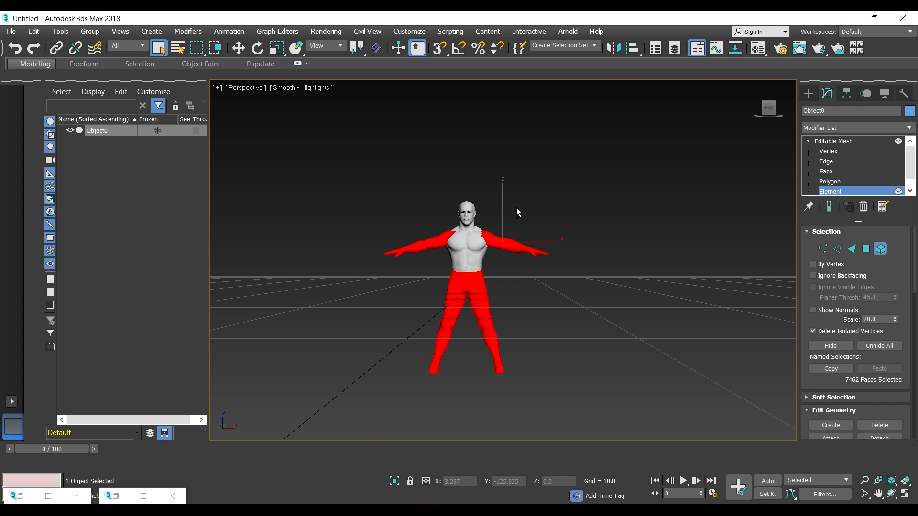
scroll(518, 213, "up", 3)
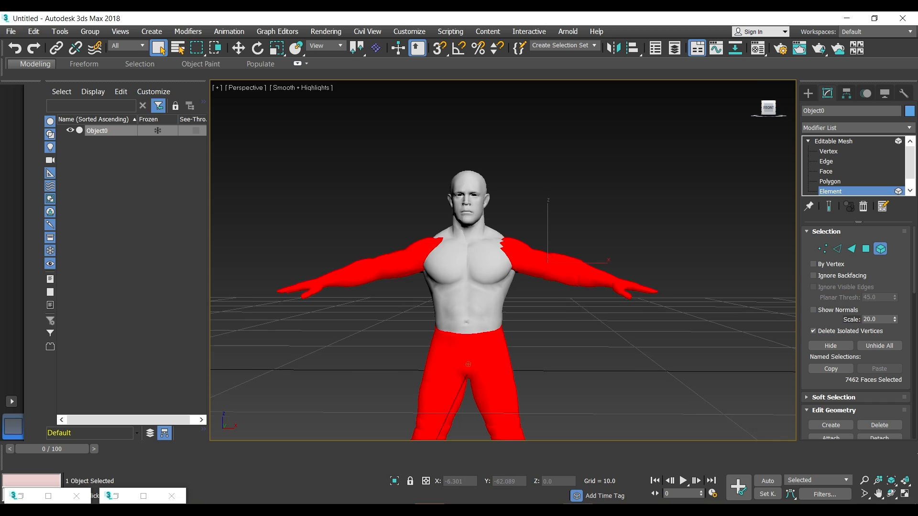
middle_click_drag(517, 213, 495, 170, "alt")
key("Delete")
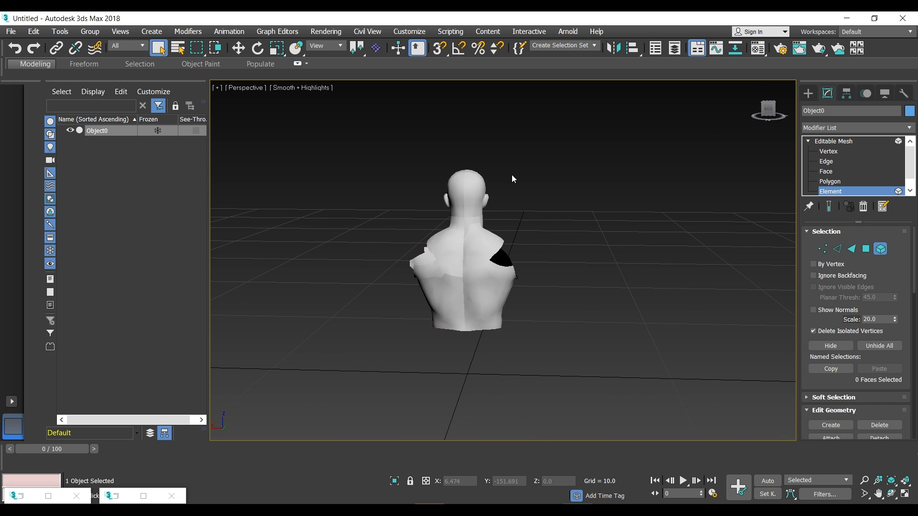
At Polygon level, delete the torso below the collar and the stray polygons at the back shoulder, and return to Editable Mesh level.
left_click_drag(768, 110, 837, 107)
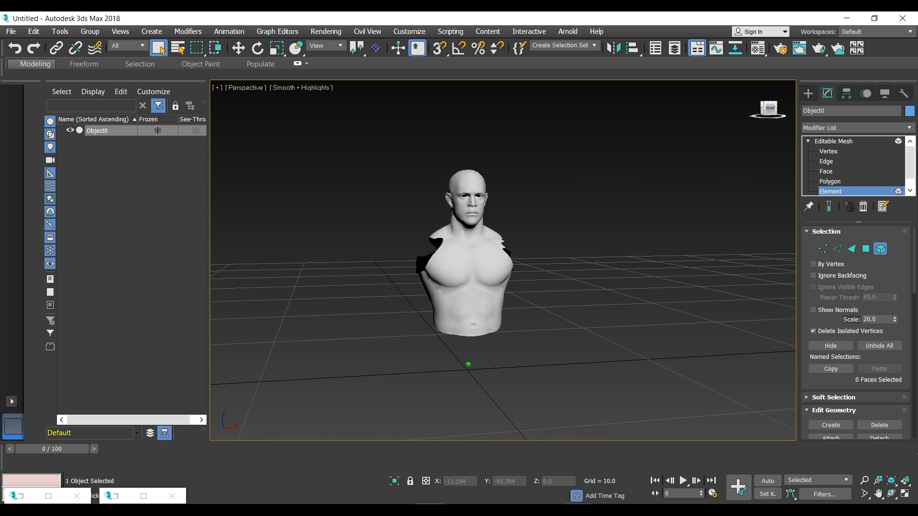
left_click(830, 182)
left_click_drag(604, 350, 359, 255)
scroll(381, 246, "up", 3)
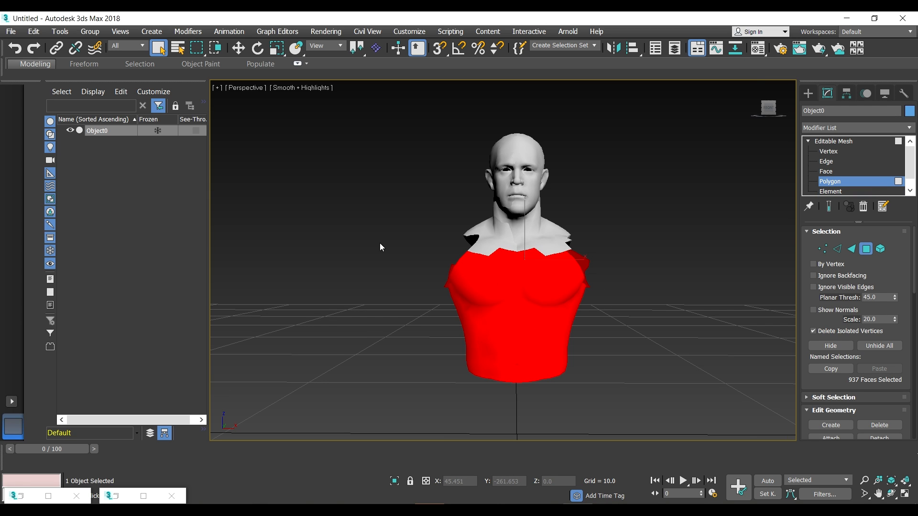
left_click_drag(768, 109, 845, 117)
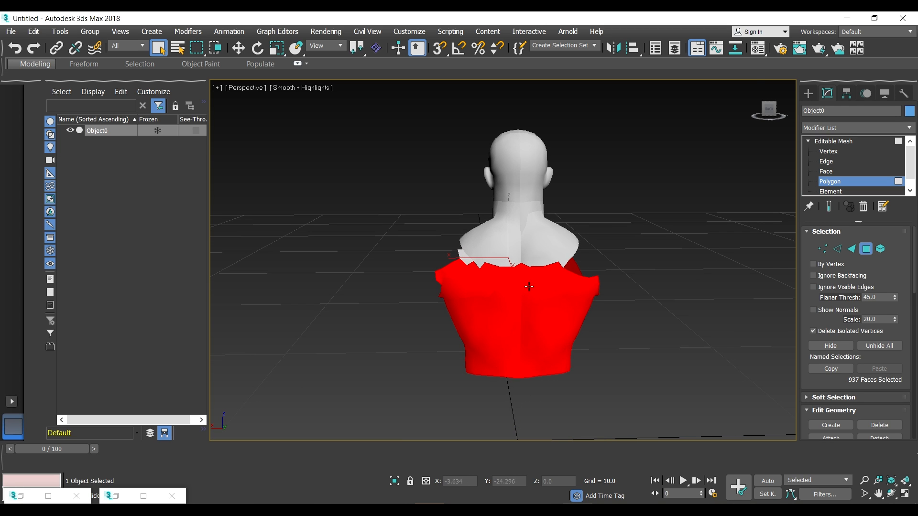
left_click(466, 261, "ctrl")
left_click(462, 250, "ctrl")
key("Delete")
left_click_drag(769, 110, 850, 98)
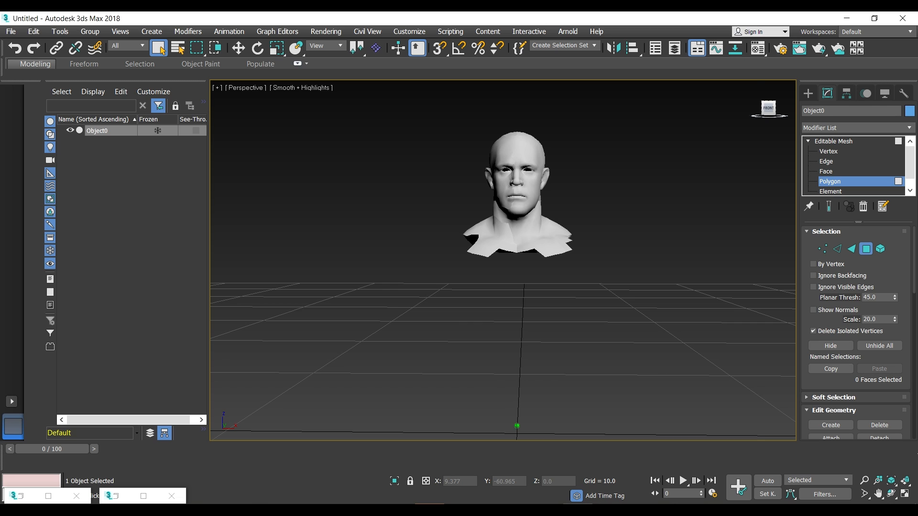
left_click(768, 108)
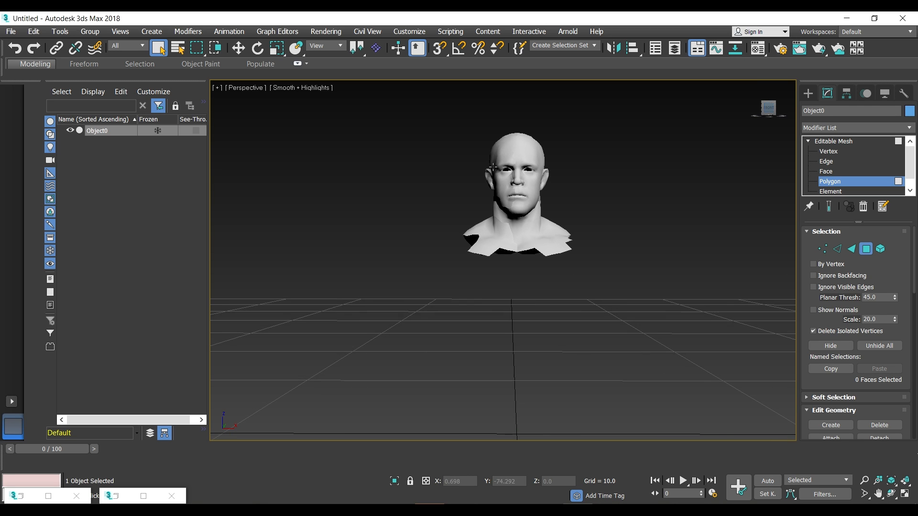
left_click(838, 143)
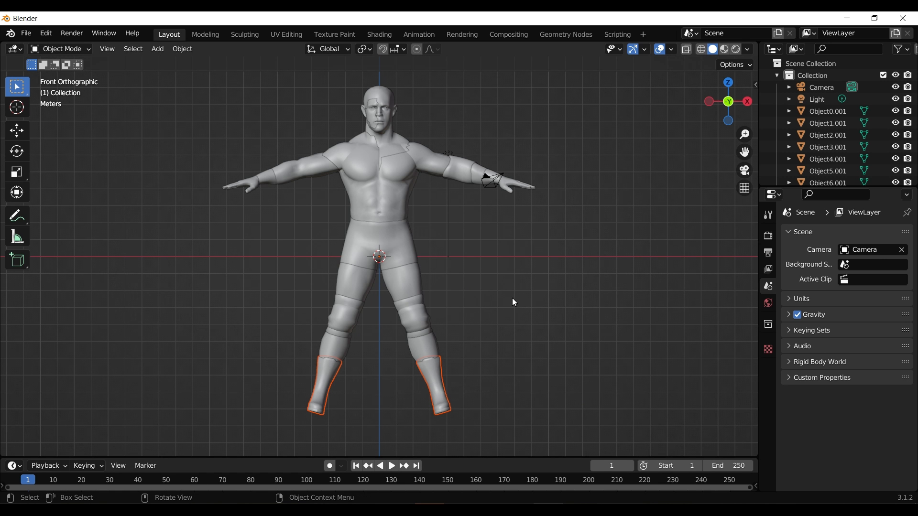
In Blender, try deleting the objects box-selected across the lower body, undo the deletion and clear the selection.
left_click_drag(555, 445, 259, 264)
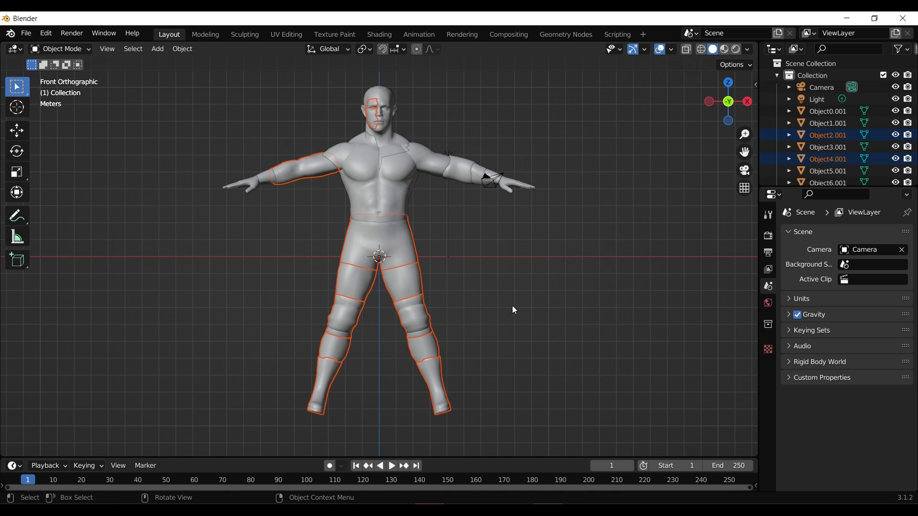
key("Delete")
key("ctrl+z")
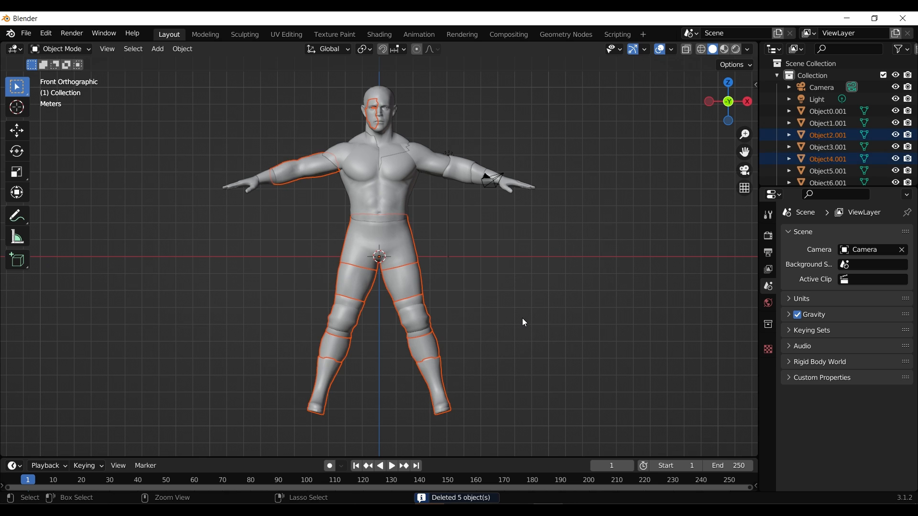
left_click(523, 304)
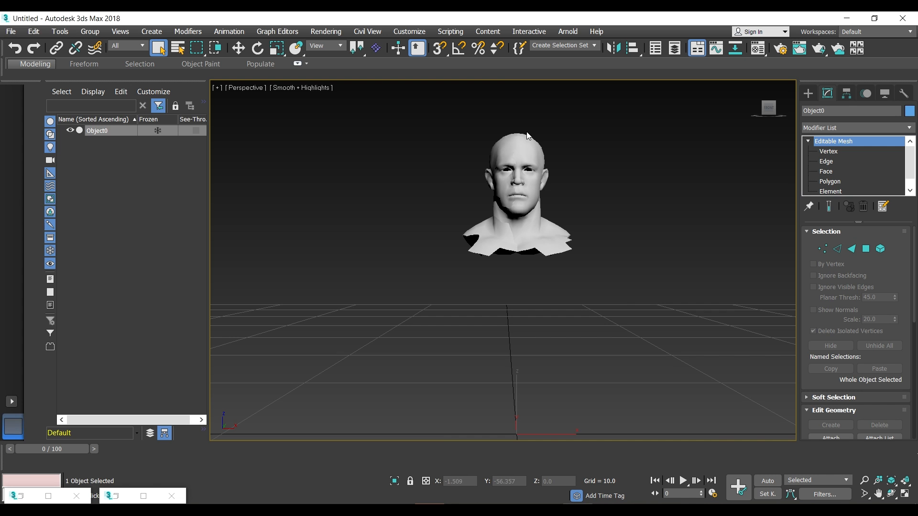
In Blender, try joining Object0.001 through Object16.001 into one object and undo the join.
scroll(502, 138, "up", 5)
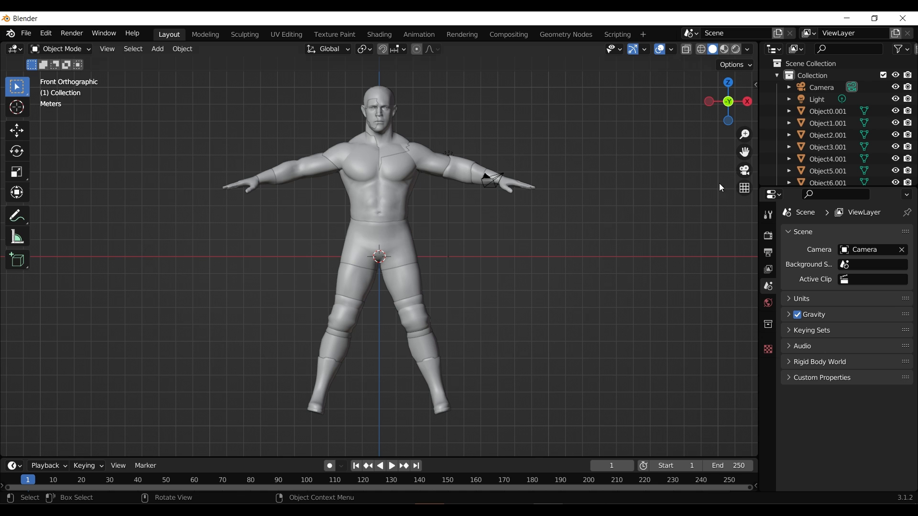
left_click(817, 112)
scroll(813, 133, "down", 6)
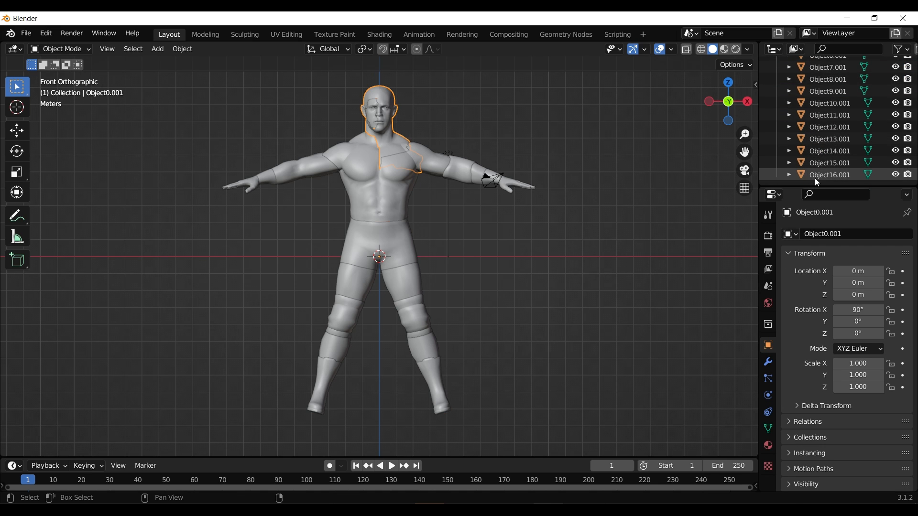
left_click(815, 175, "shift")
key("ctrl+j")
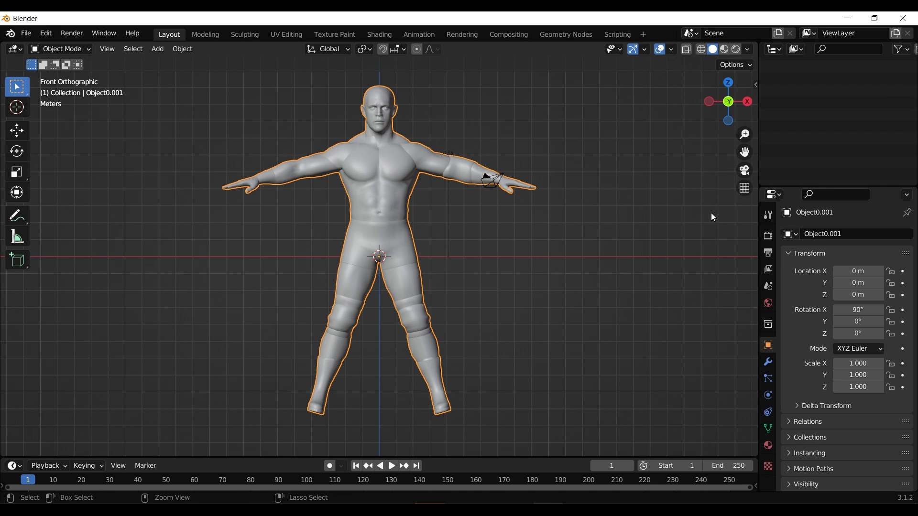
scroll(510, 156, "up", 3)
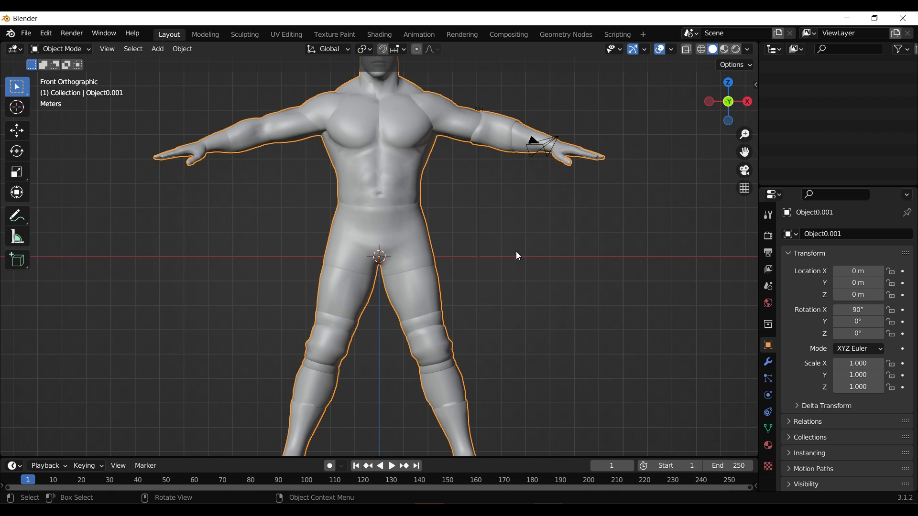
scroll(535, 257, "down", 3)
key("ctrl+z")
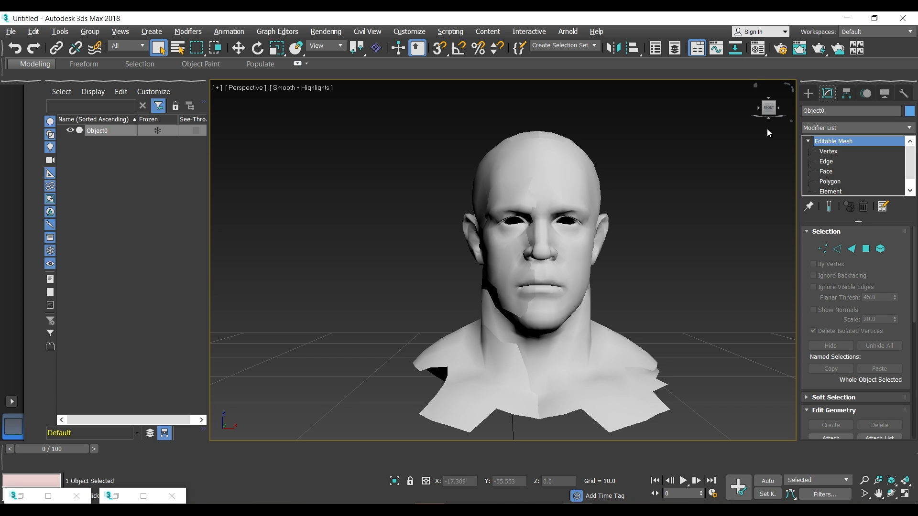
Apply a Vertex Weld modifier to the Object0 head bust and set its threshold to 0.001.
mouse_move(769, 110)
left_mouse_down()
mouse_move(779, 71)
mouse_move(772, 111)
left_mouse_up()
left_click(770, 108)
left_click(909, 132)
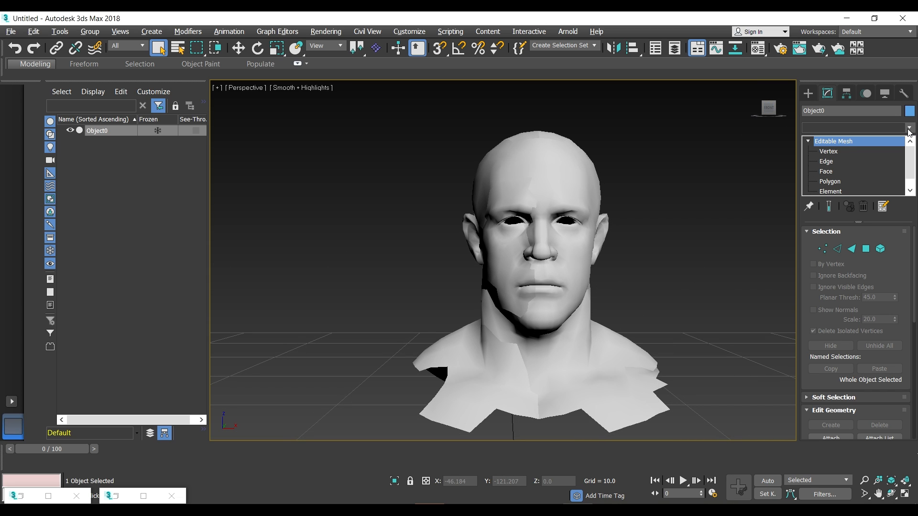
left_click_drag(912, 161, 911, 416)
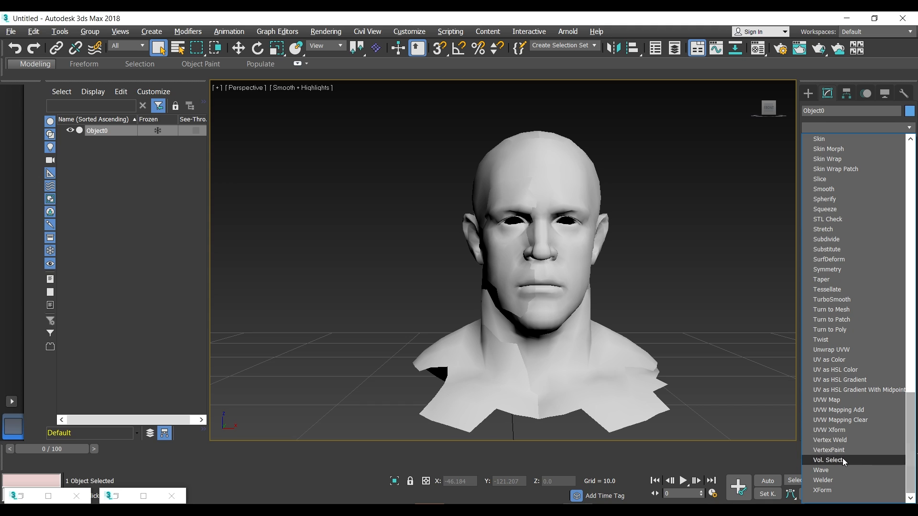
left_click(833, 441)
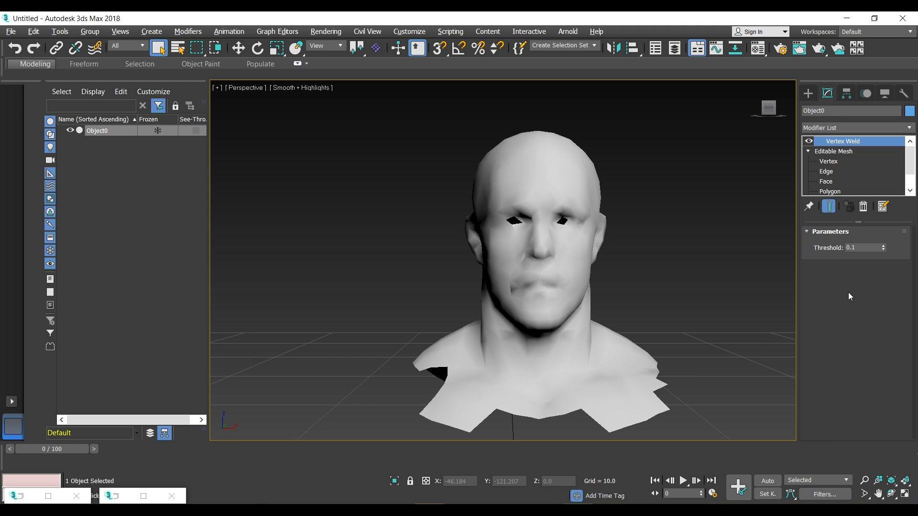
left_click(853, 250)
type("00")
key("Return")
left_click(349, 207)
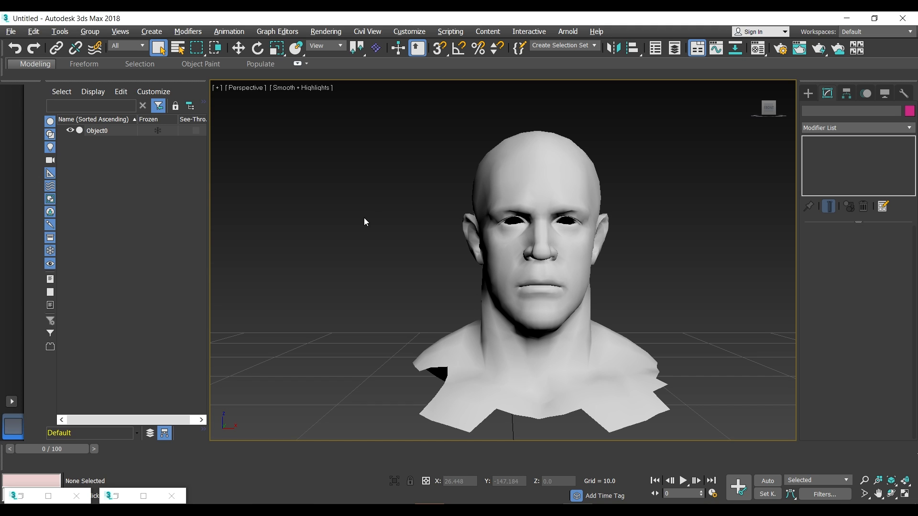
left_click(541, 166)
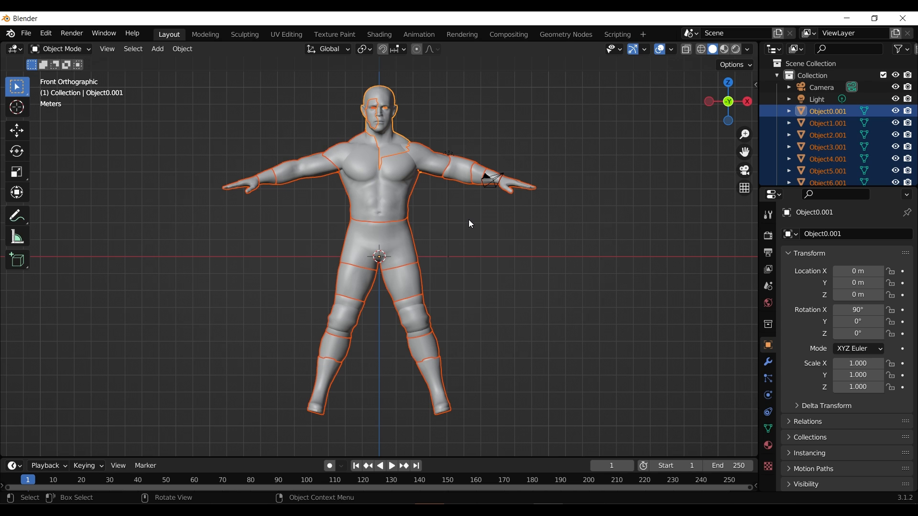
In Blender, join the selected body objects into one mesh and merge all its vertices by distance in Edit Mode.
key("ctrl+j")
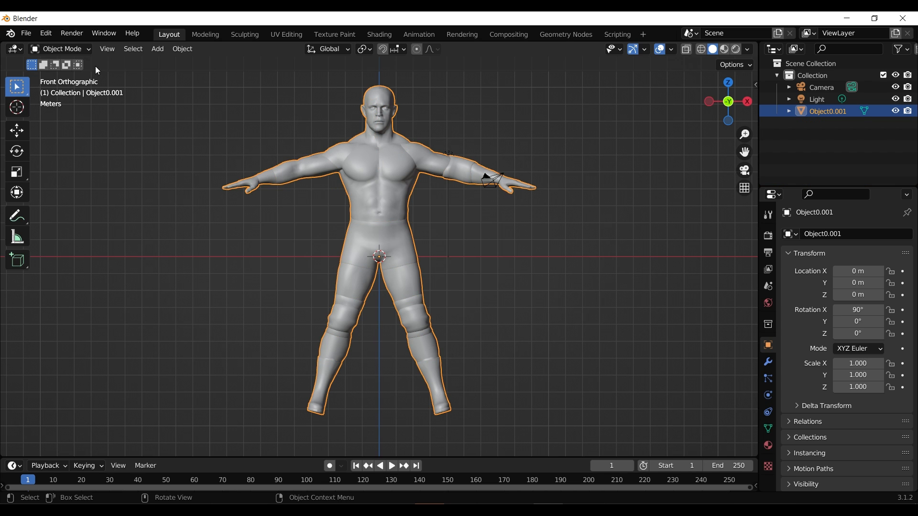
left_click(85, 50)
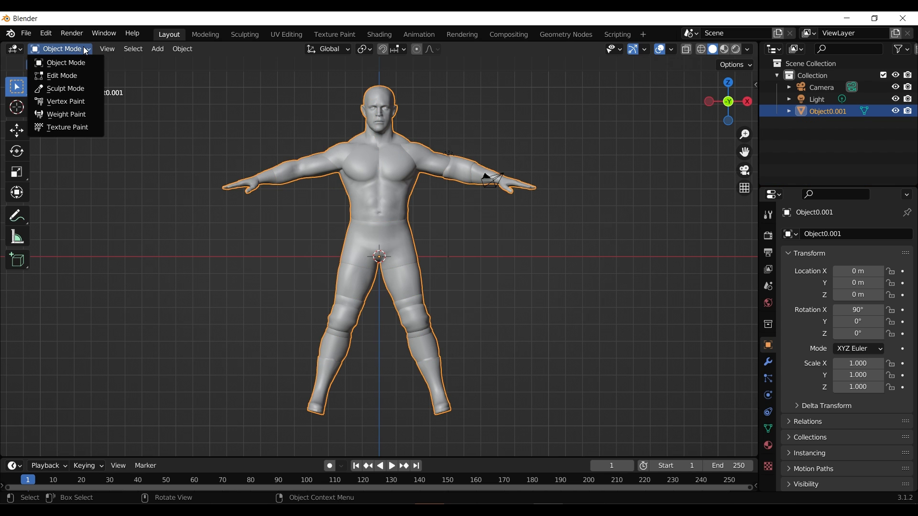
left_click(63, 77)
key("m")
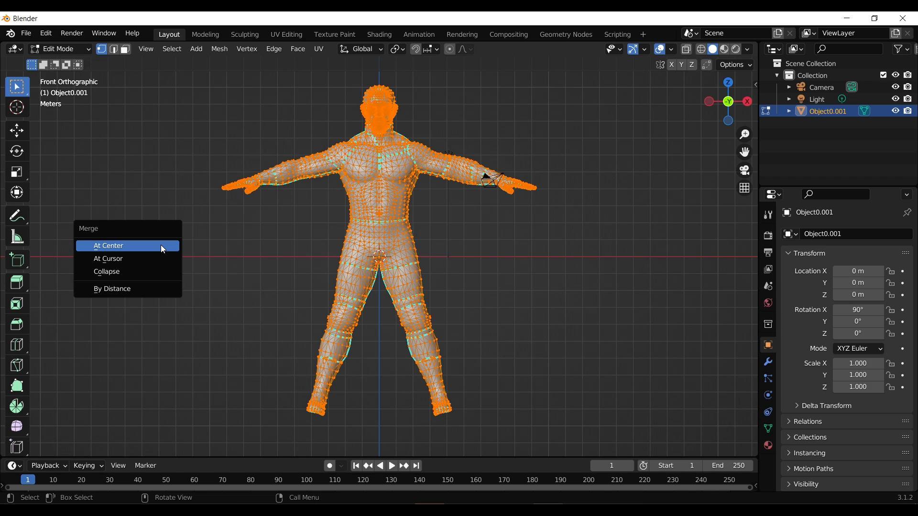
left_click(118, 289)
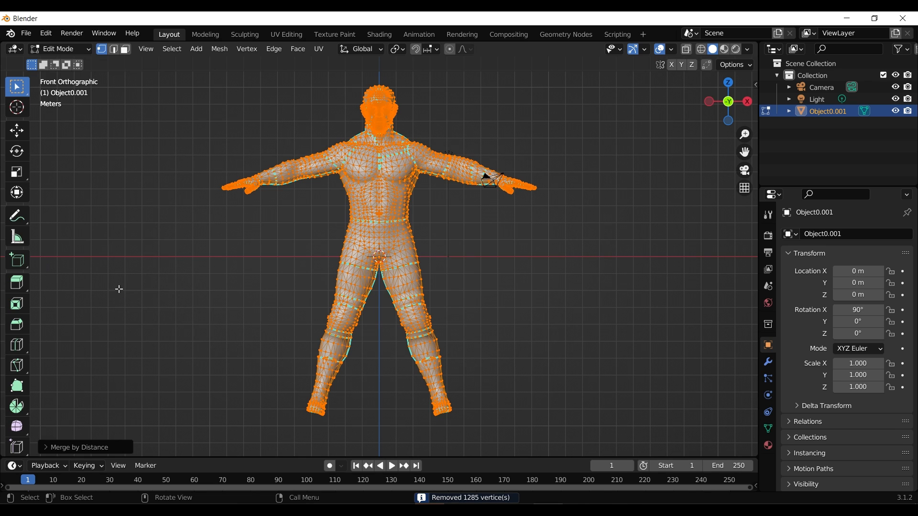
Return to Object Mode and add a Weld modifier to the joined body mesh.
left_click(83, 50)
left_click(76, 63)
left_click(768, 362)
left_click(846, 234)
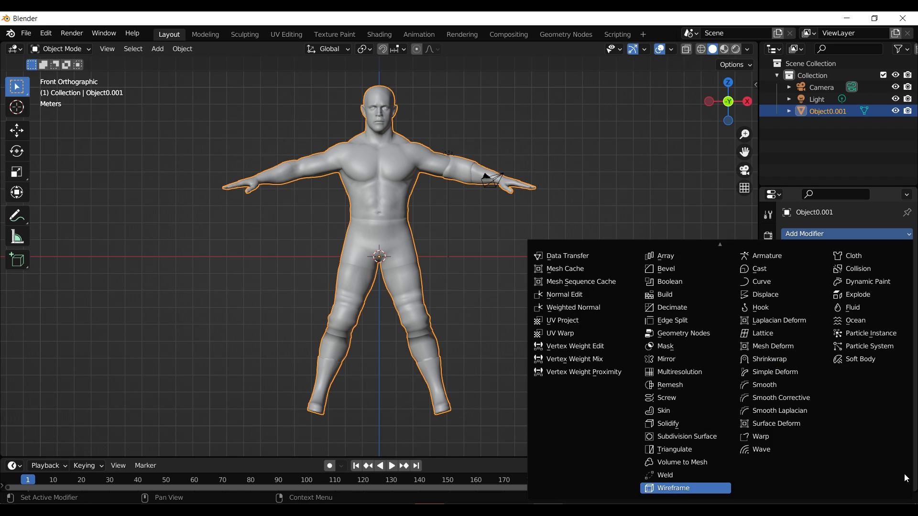
scroll(904, 475, "up", 8)
scroll(905, 475, "up", 16)
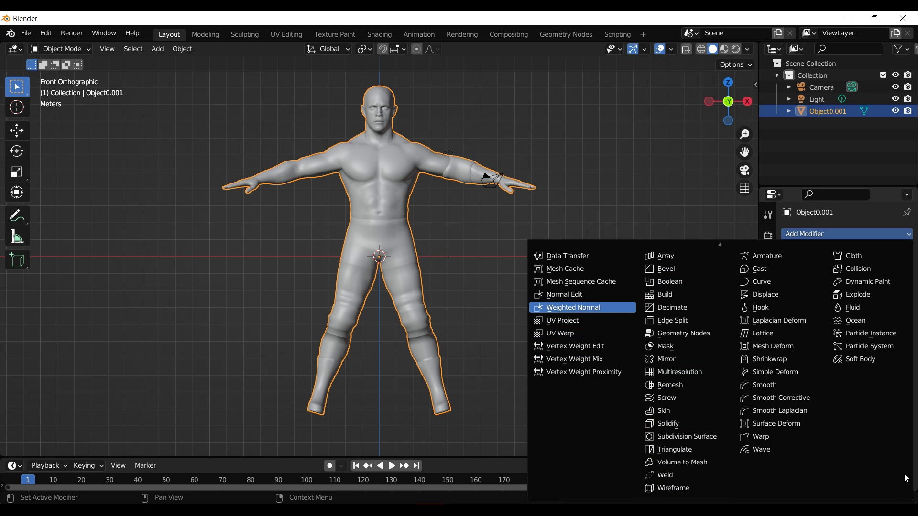
scroll(905, 474, "down", 7)
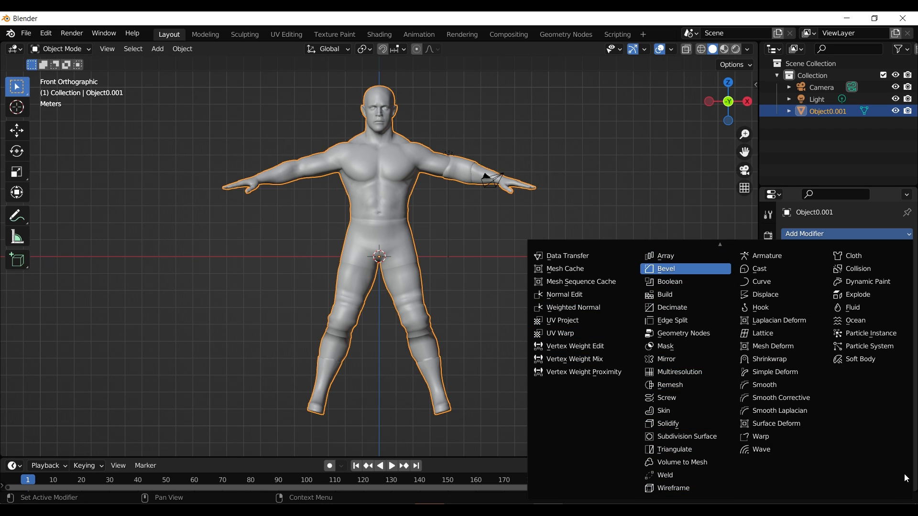
left_click(648, 476)
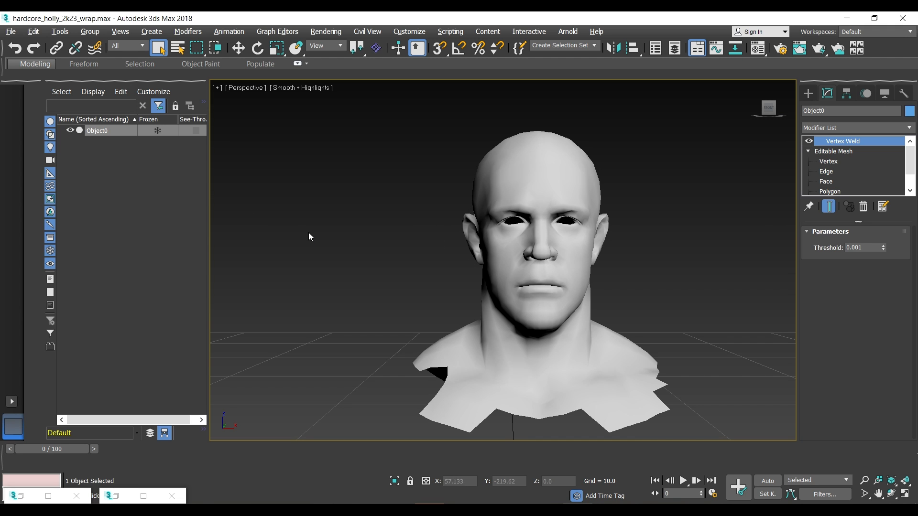
Switch to X-Rey and open baseModel.mdl from the wrap folder.
scroll(309, 234, "down", 2)
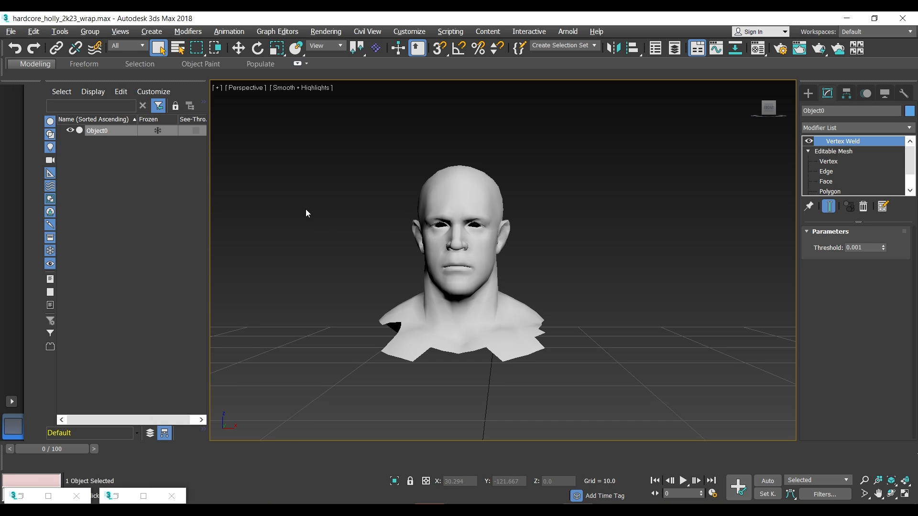
key("alt+Tab")
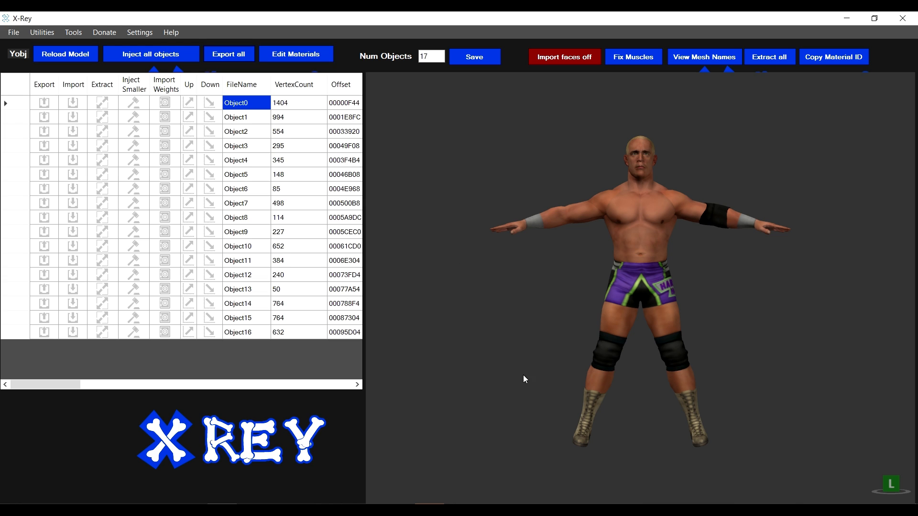
left_click(548, 510)
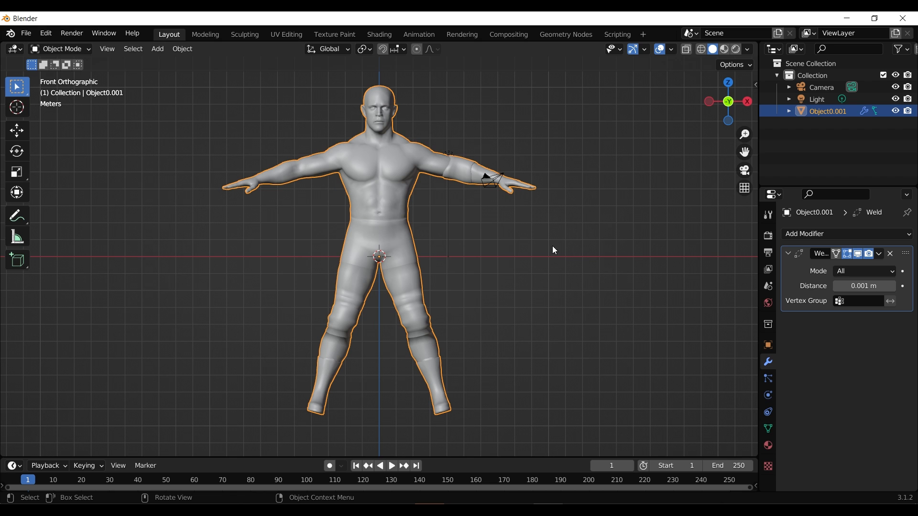
key("alt+Tab")
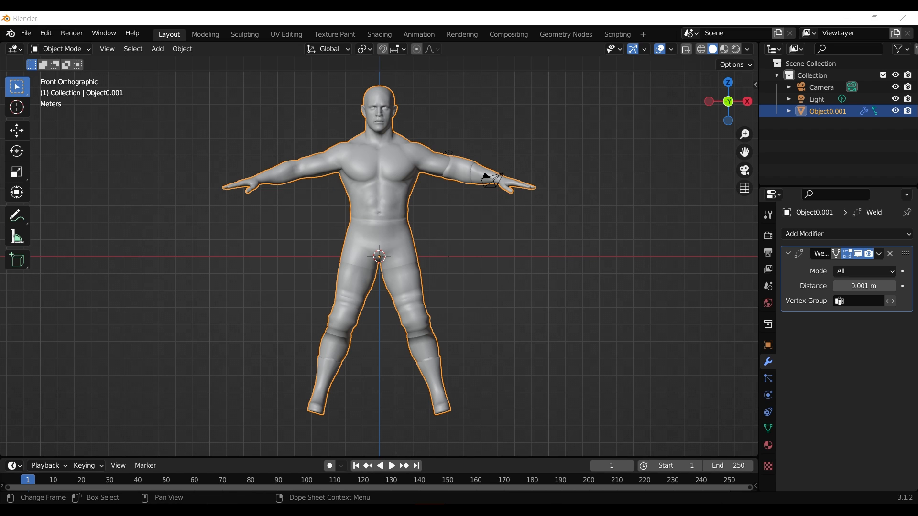
key("ctrl+o")
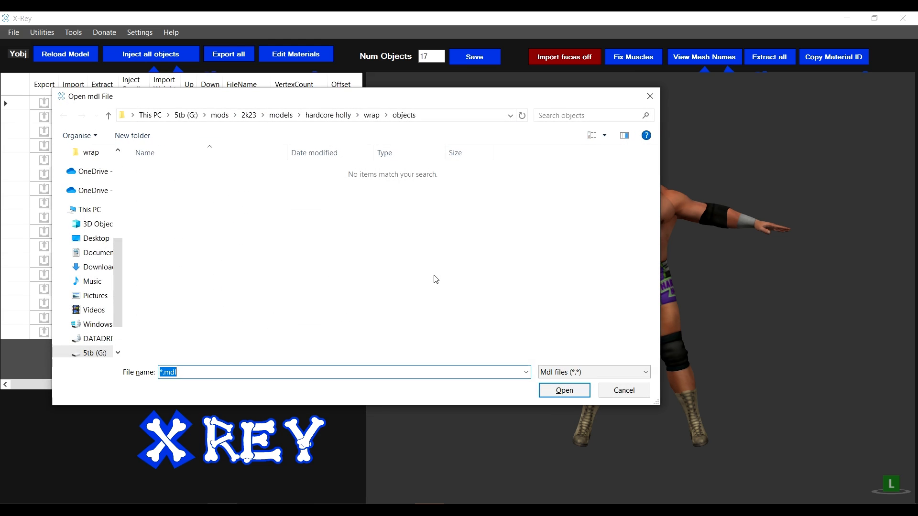
left_click(377, 119)
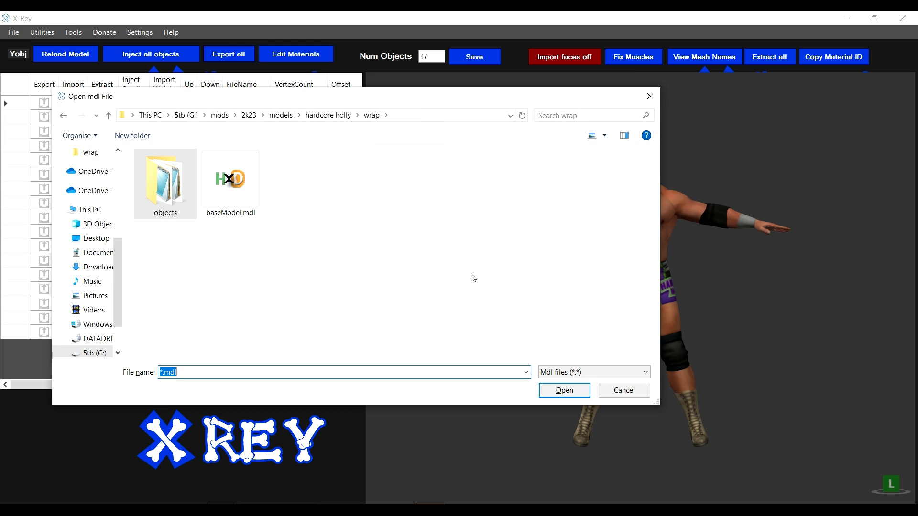
double_click(231, 193)
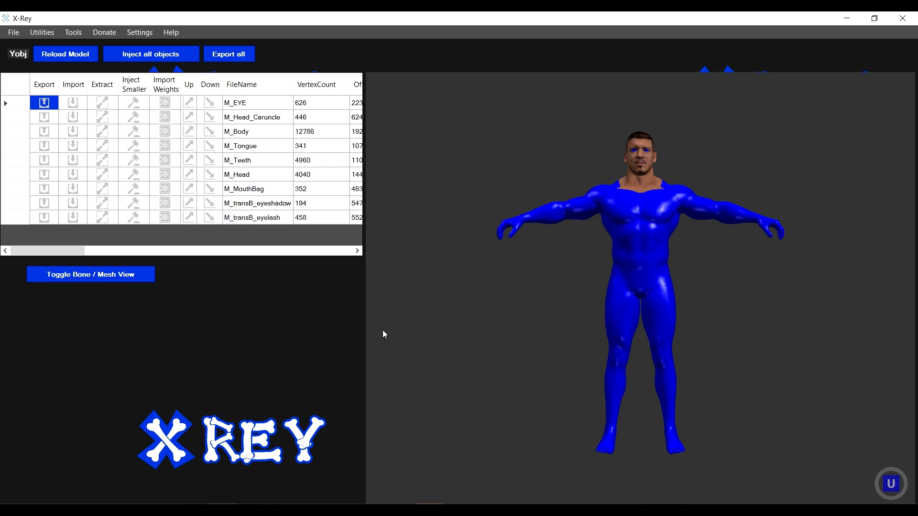
Export the M_Head object to the wrap folder under the name M_Head.
left_click(239, 179)
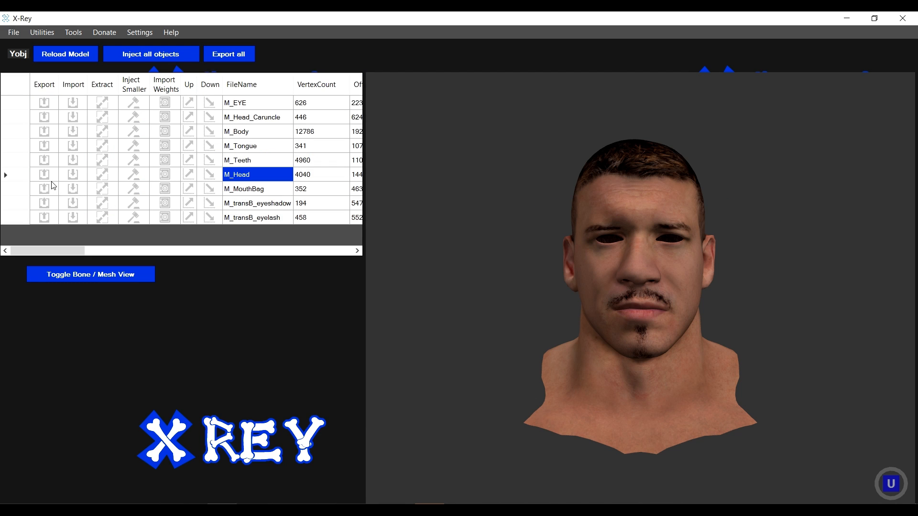
left_click(44, 177)
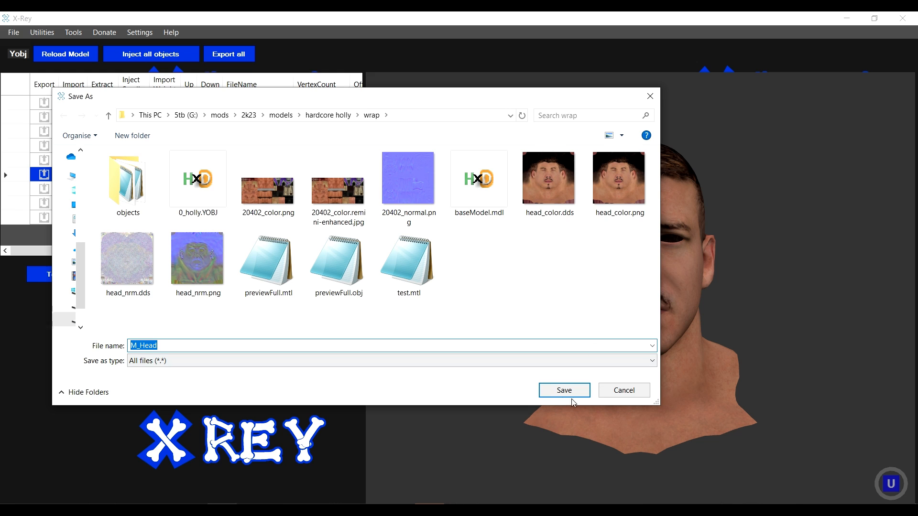
left_click(563, 391)
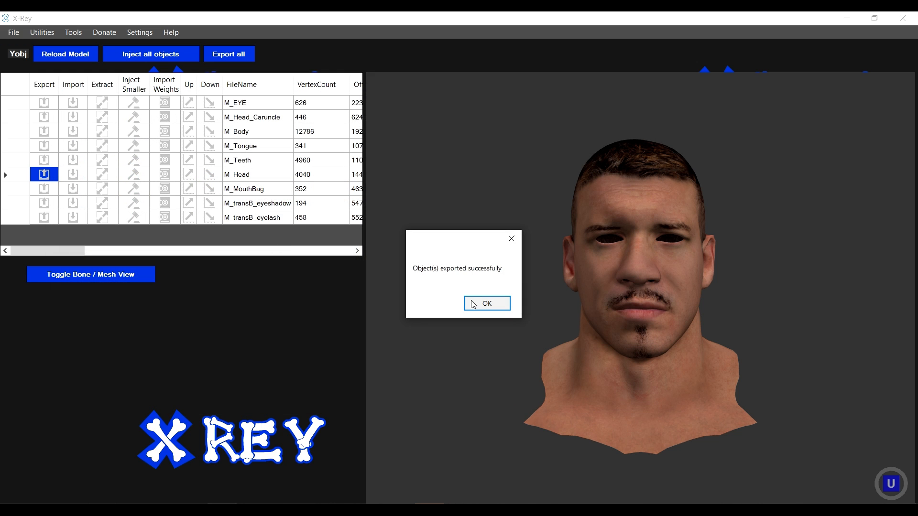
left_click(473, 303)
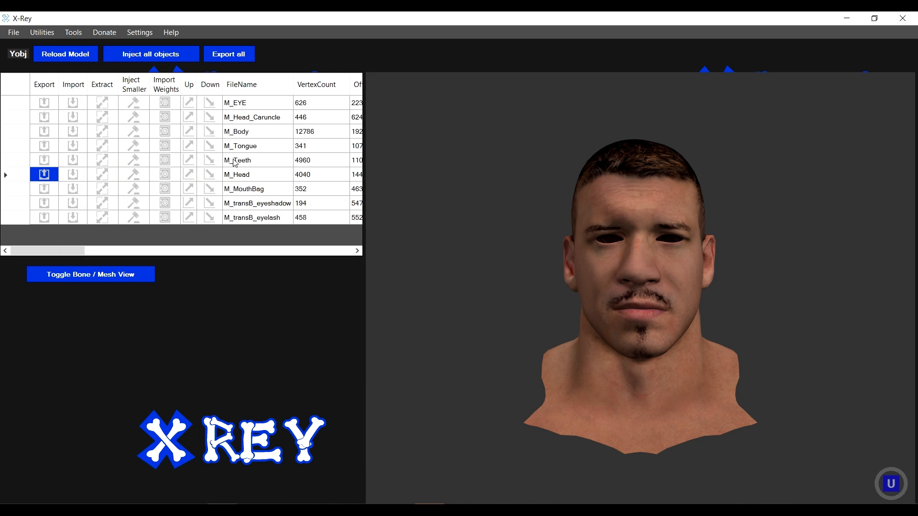
Export the M_Head_Caruncle object to the wrap folder under the name M_Head_Caruncle.
left_click(252, 118)
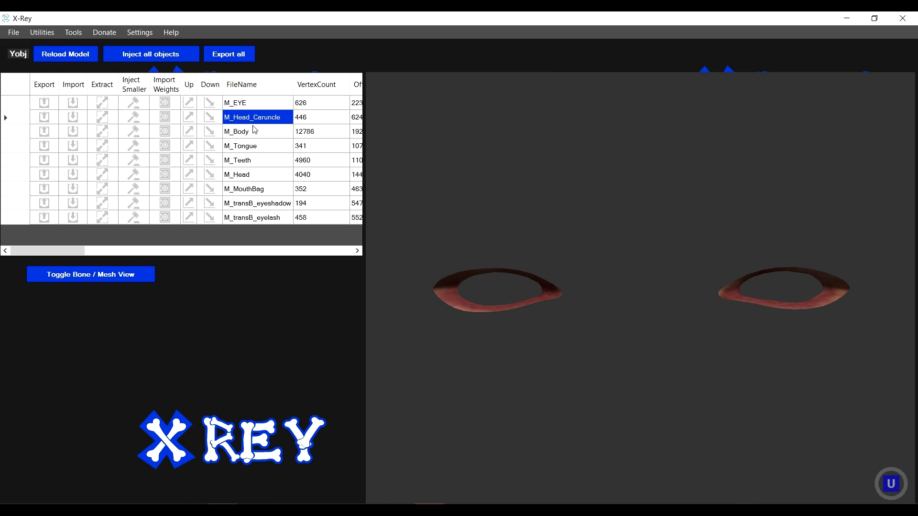
left_click(44, 117)
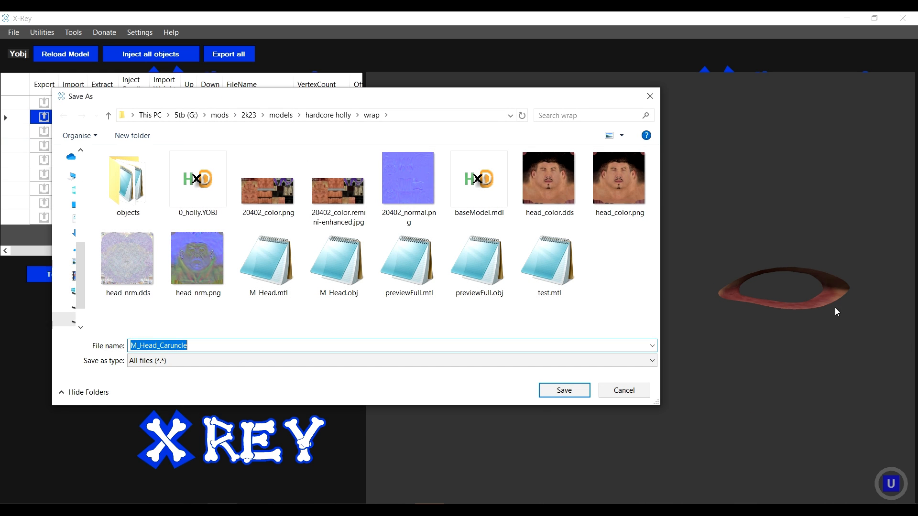
left_click(564, 390)
left_click(482, 304)
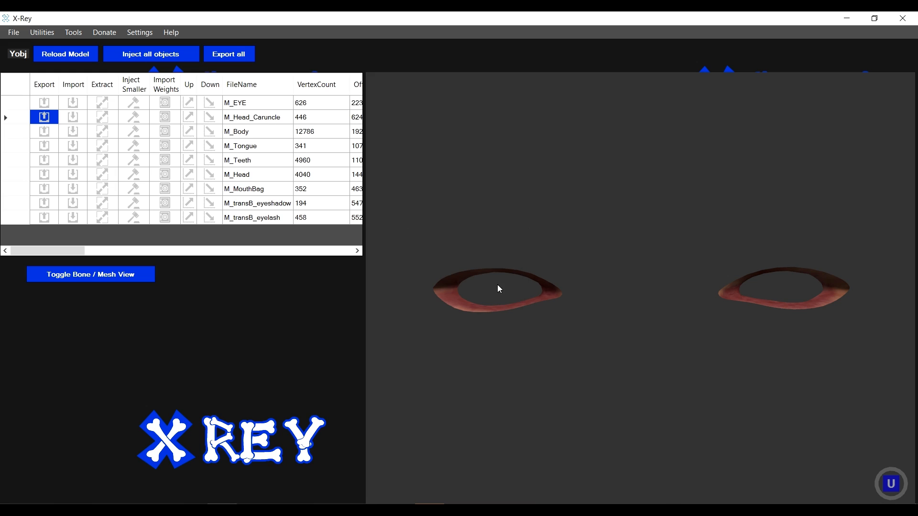
Switch to 3ds Max, open the Batch Export/Import tool and clear its list of import files.
left_click(578, 510)
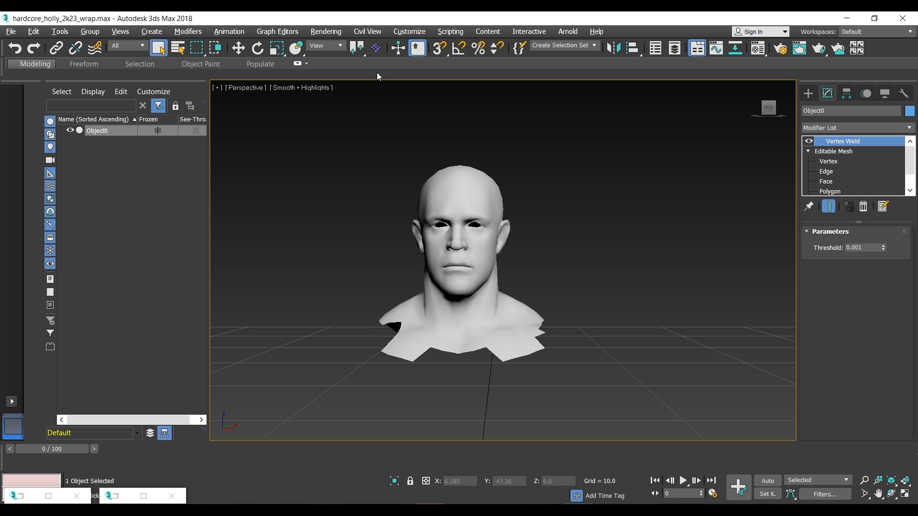
left_click(375, 47)
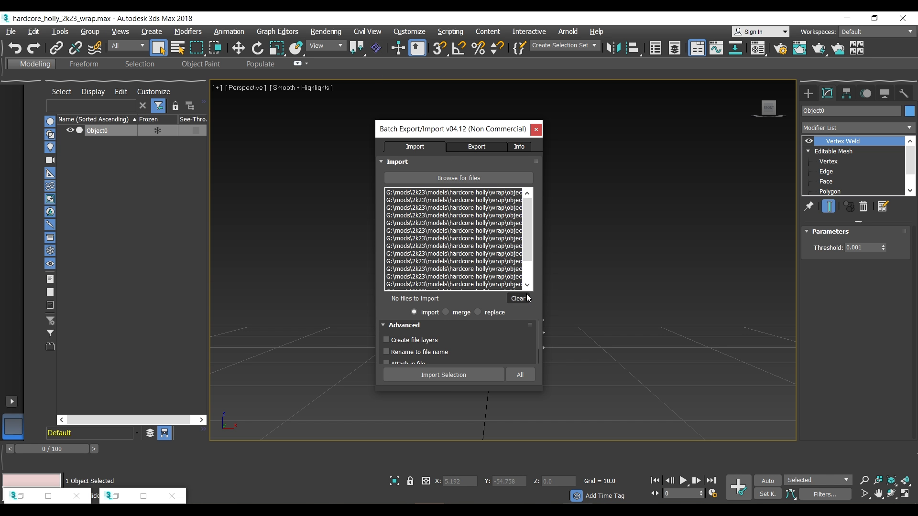
left_click(525, 298)
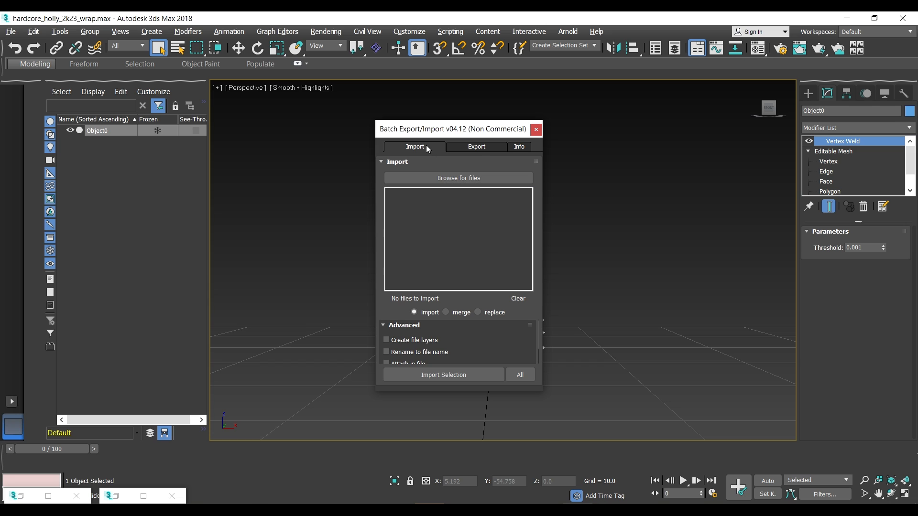
Add M_Head.obj and M_Head_Caruncle.obj from the wrap folder to the batch import list, filtering for OBJ files.
left_click(435, 178)
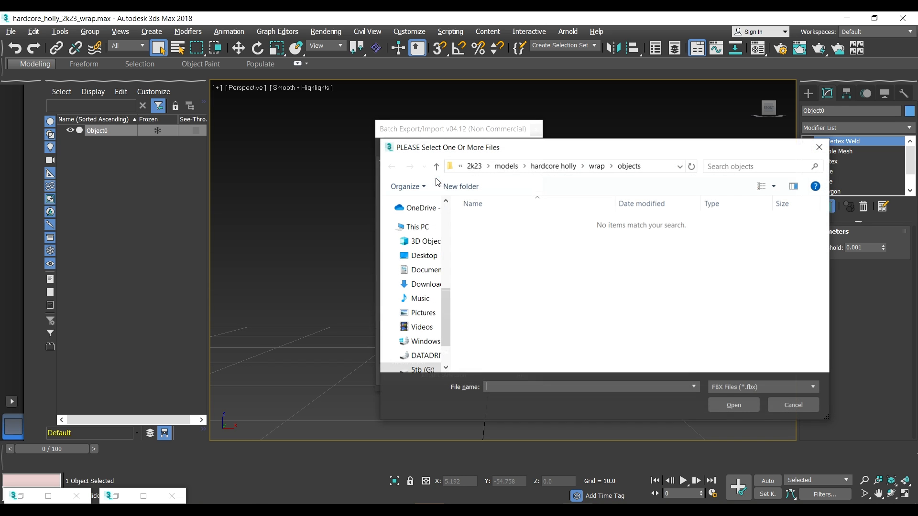
left_click(596, 168)
left_click(728, 387)
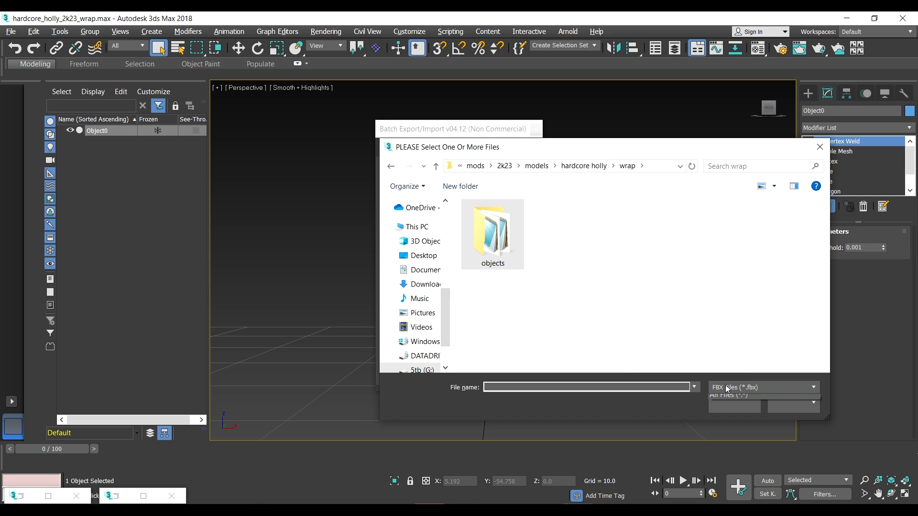
left_click(724, 398)
left_click(565, 241)
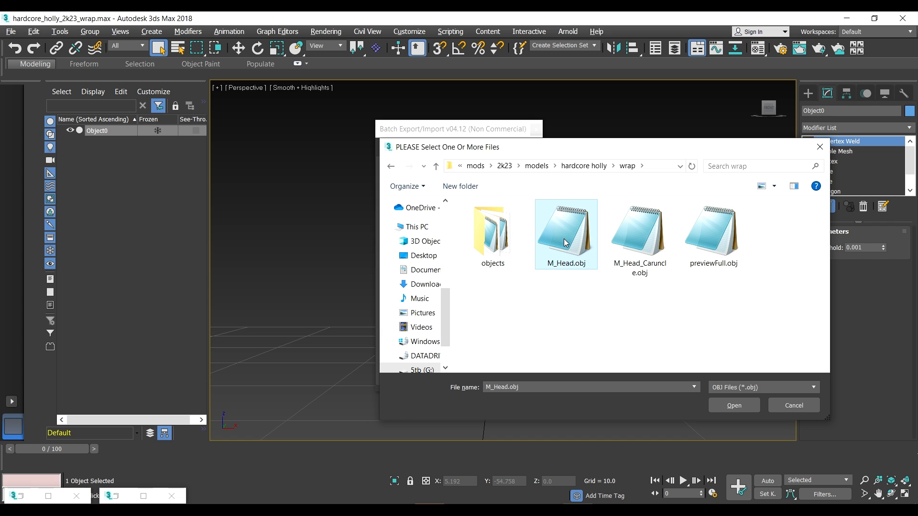
left_click(640, 245, "ctrl")
left_click(733, 405)
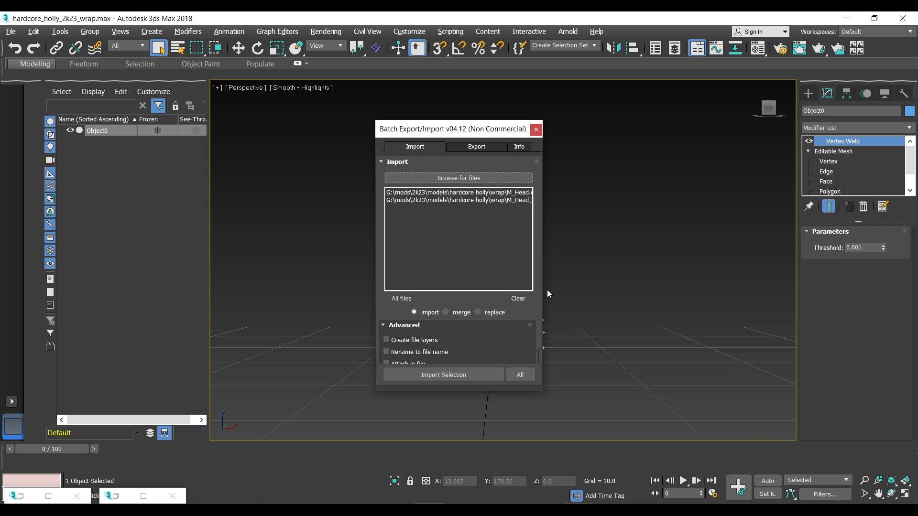
Batch import all listed OBJ files with the current import options and close the Batch Export/Import tool.
left_click(519, 376)
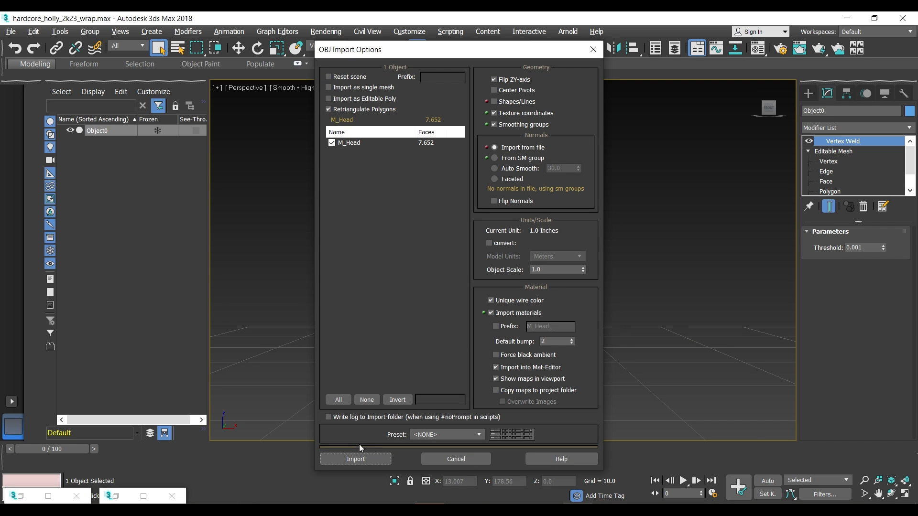
left_click(353, 457)
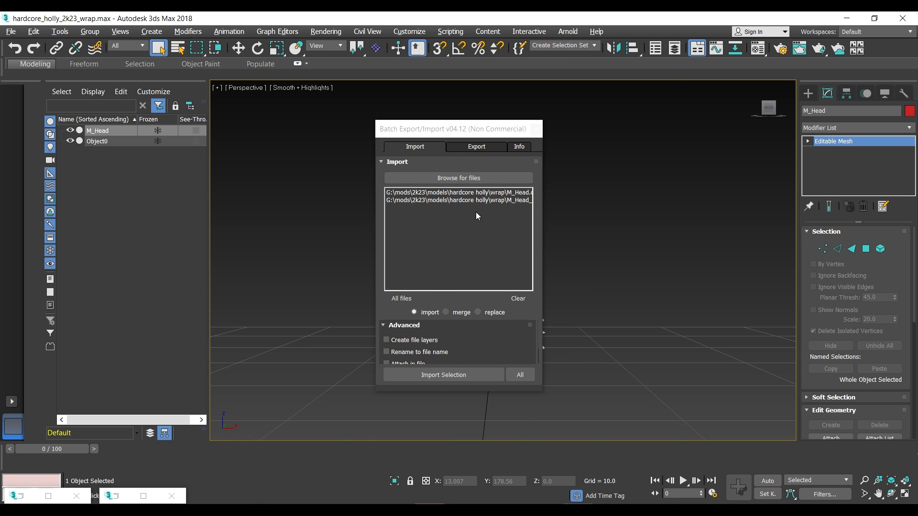
left_click(536, 129)
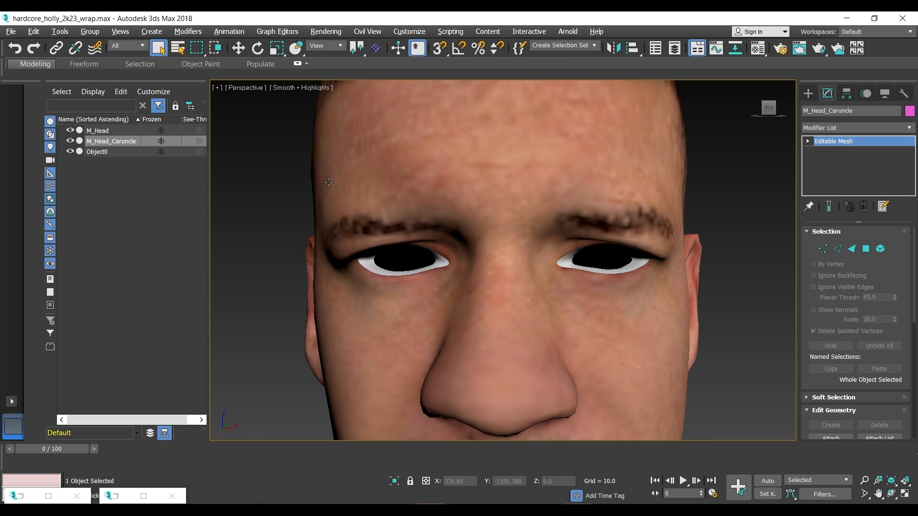
Collapse M_Head and M_Head_Caruncle into a single mesh object.
left_click(104, 133, "ctrl")
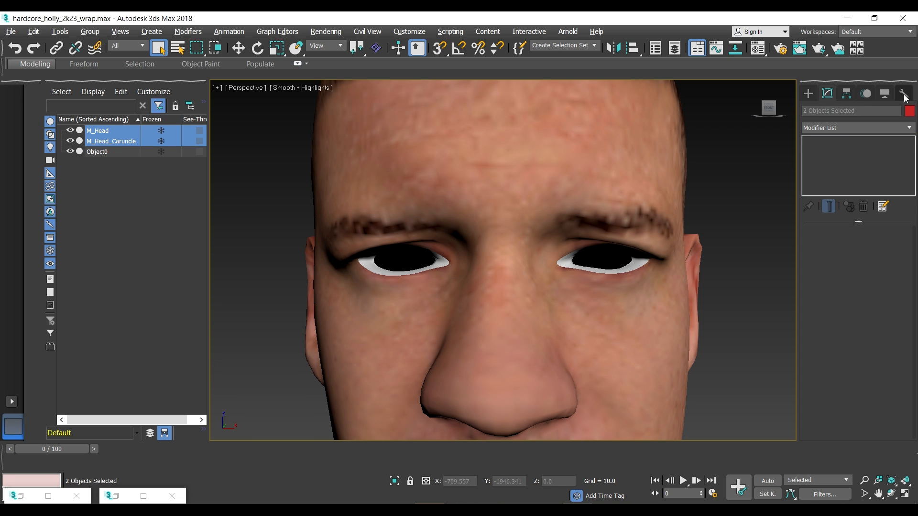
left_click(904, 95)
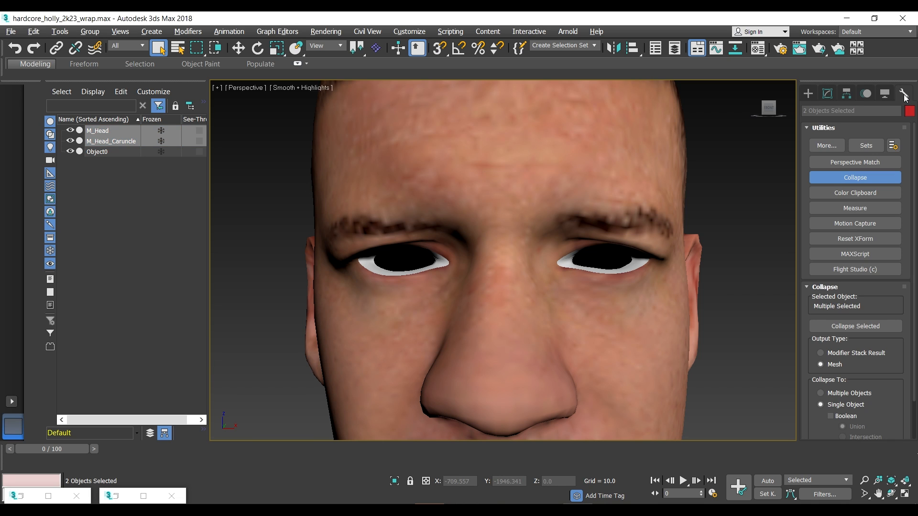
left_click(846, 327)
scroll(384, 252, "down", 5)
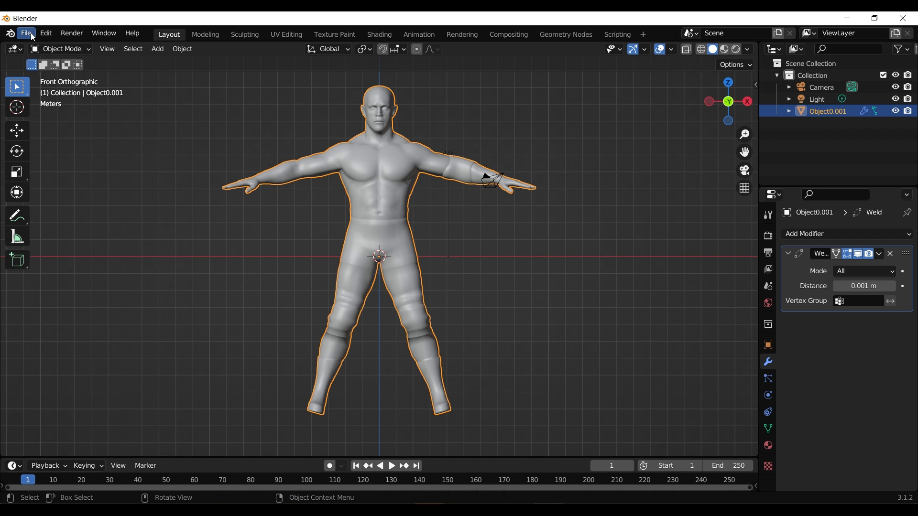
In Blender, batch import M_Head.obj and M_Head_Caruncle.obj from the wrap folder, keeping the vertex order.
left_click(27, 33)
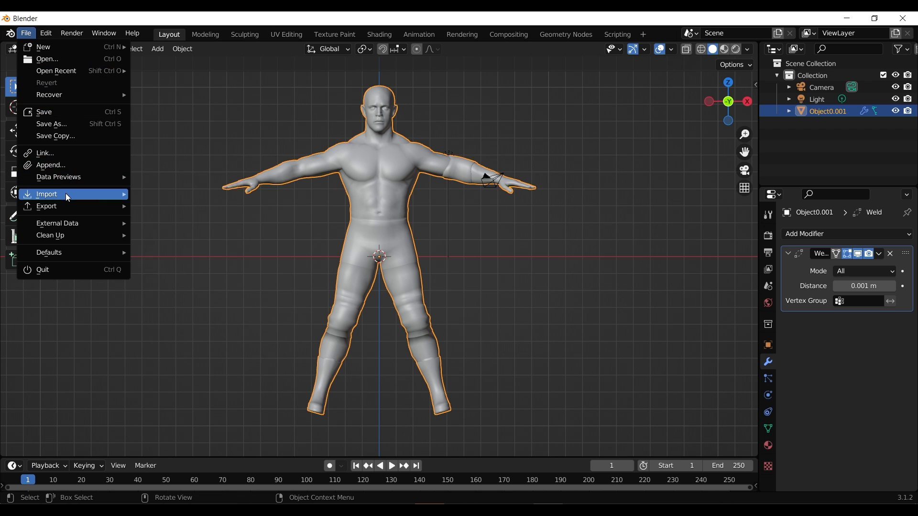
mouse_move(67, 197)
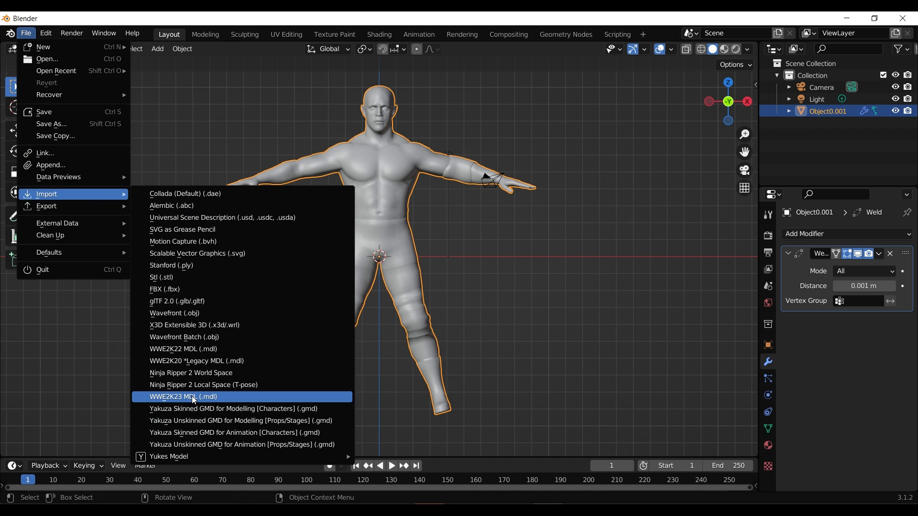
left_click(196, 339)
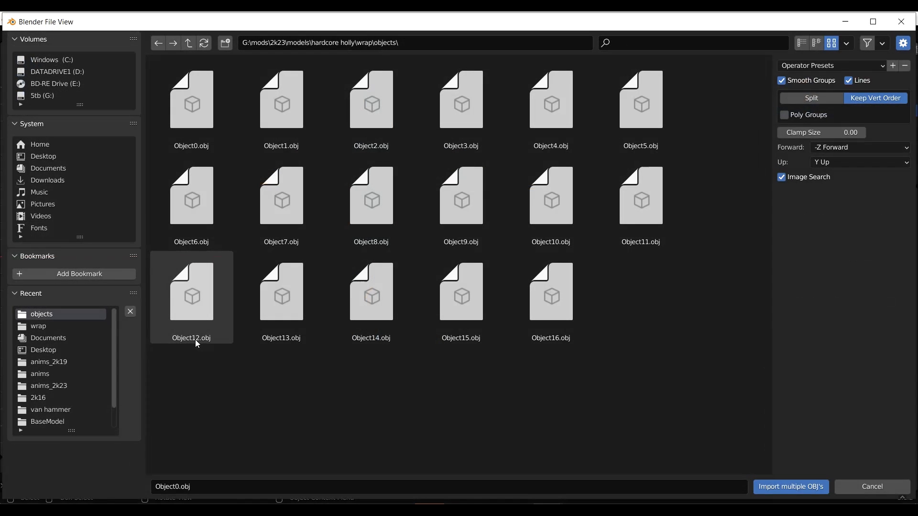
left_click(189, 44)
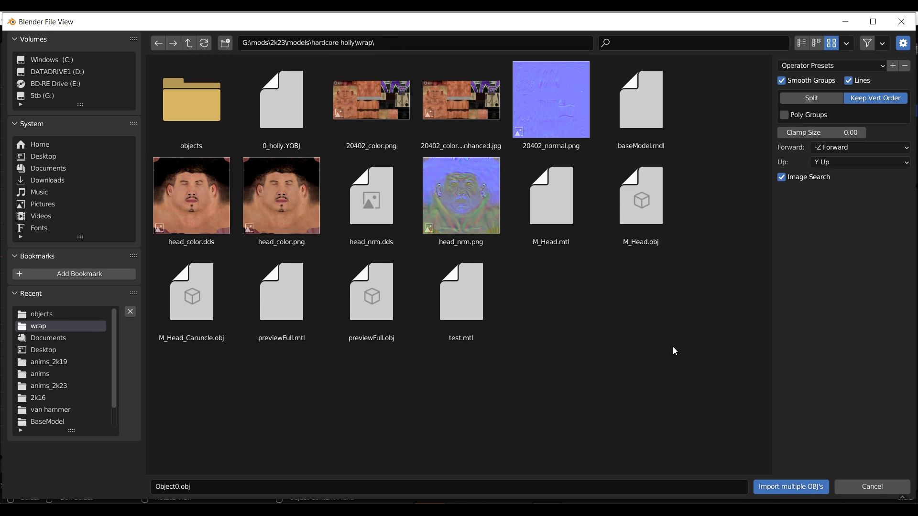
left_click(637, 217)
left_click(201, 304, "ctrl")
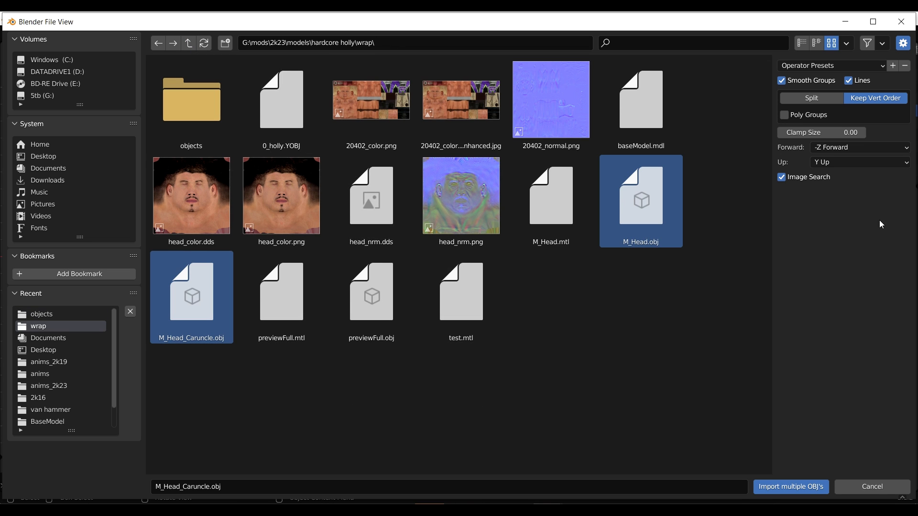
left_click(793, 493)
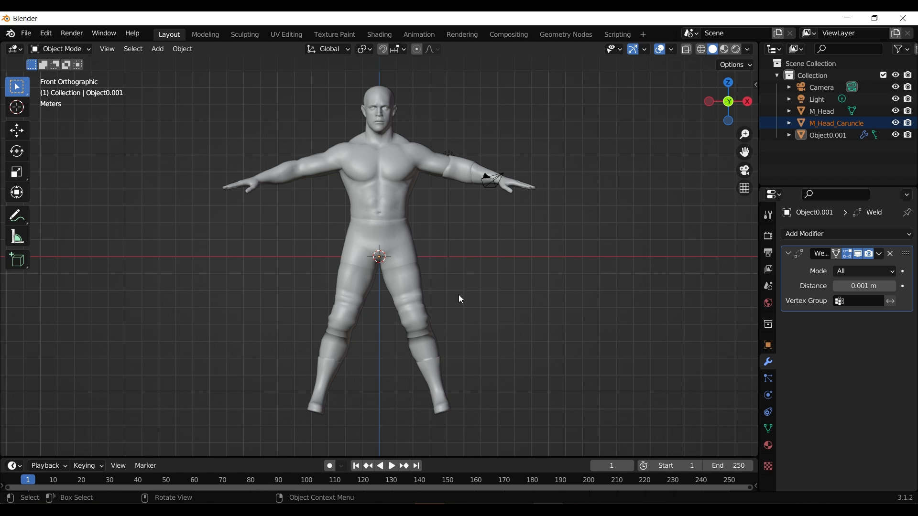
Join M_Head and M_Head_Caruncle into one object, with M_Head_Caruncle as the active object.
left_click(818, 113)
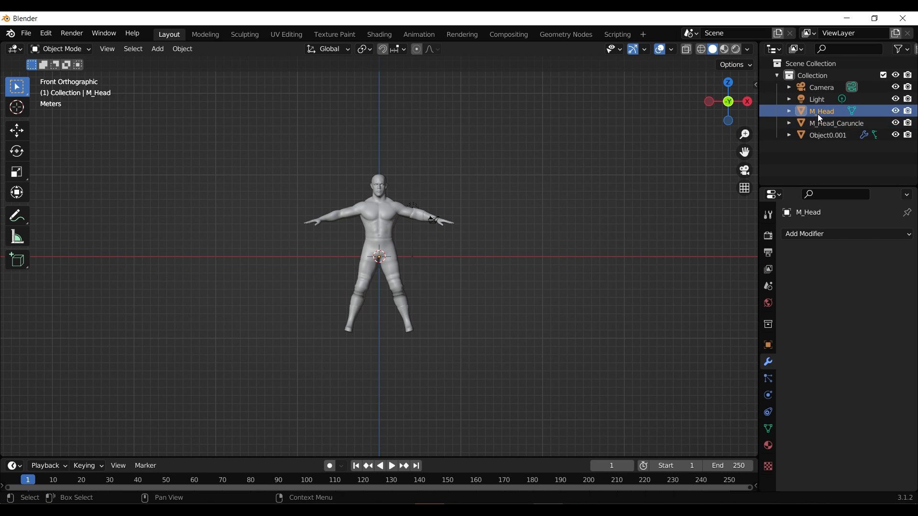
left_click(816, 123, "ctrl")
key("KP_Decimal")
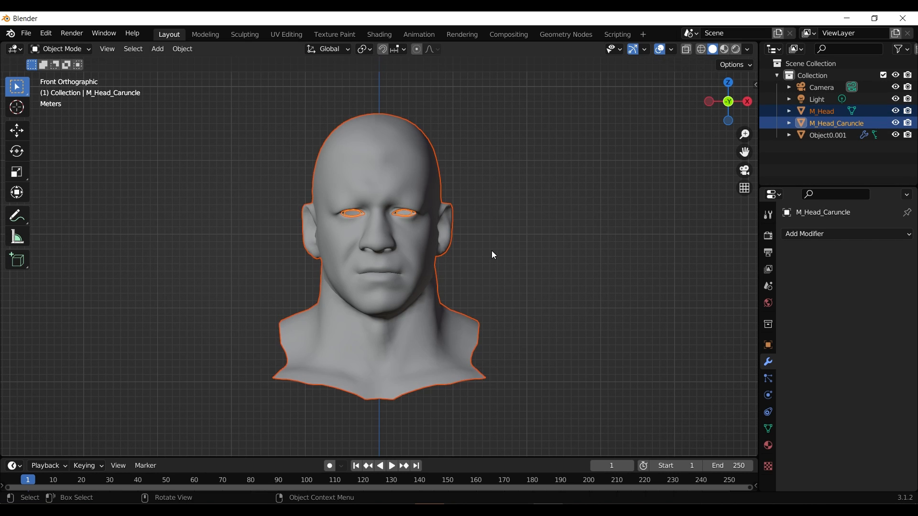
key("ctrl+j")
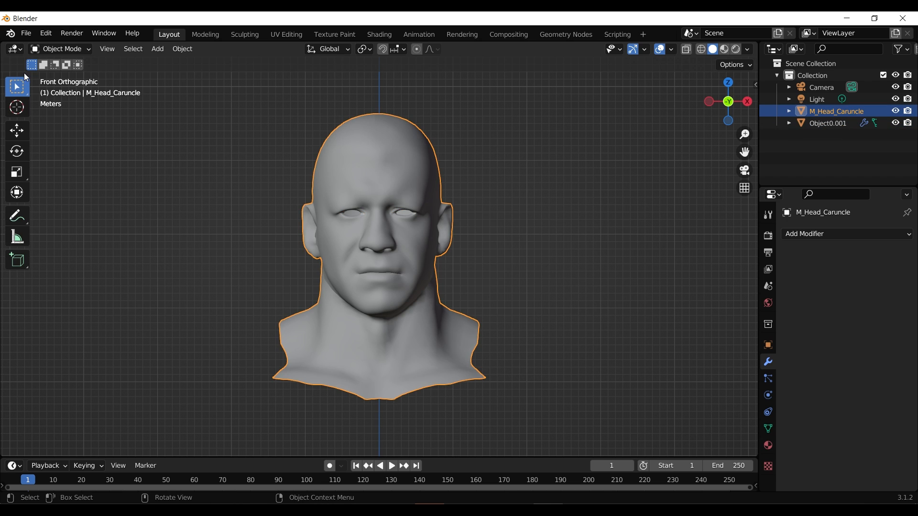
Merge all vertices of the joined head mesh by distance in Edit Mode.
left_click(56, 50)
left_click(56, 75)
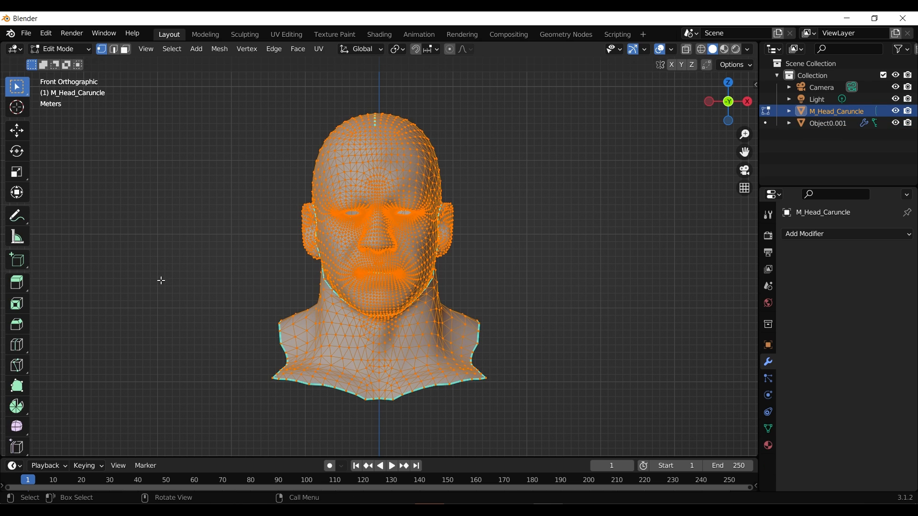
key("m")
left_click(168, 306)
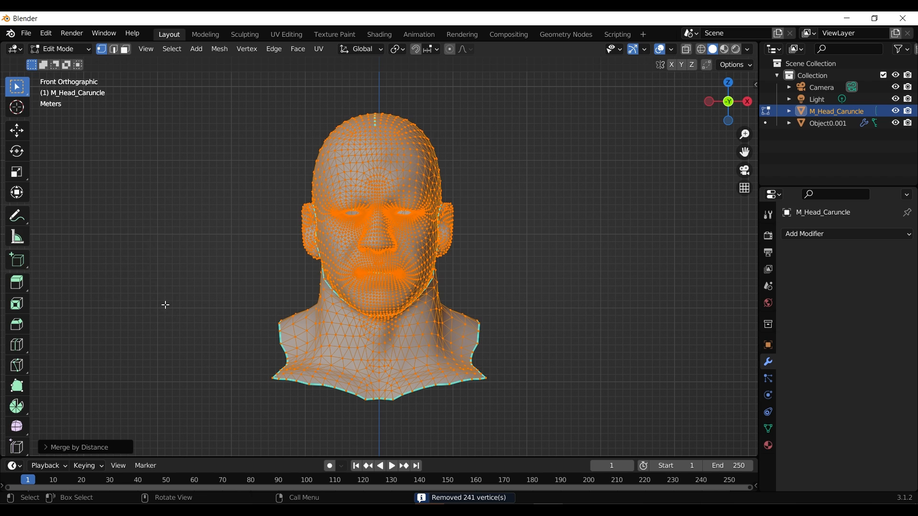
Add a Weld modifier to the joined head mesh, deselect its vertices and return to Object Mode.
left_click(817, 230)
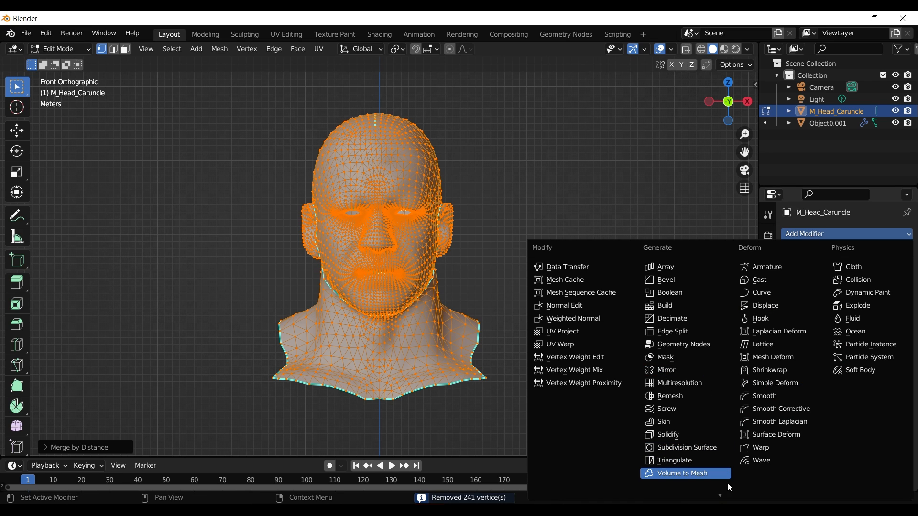
left_click(681, 478)
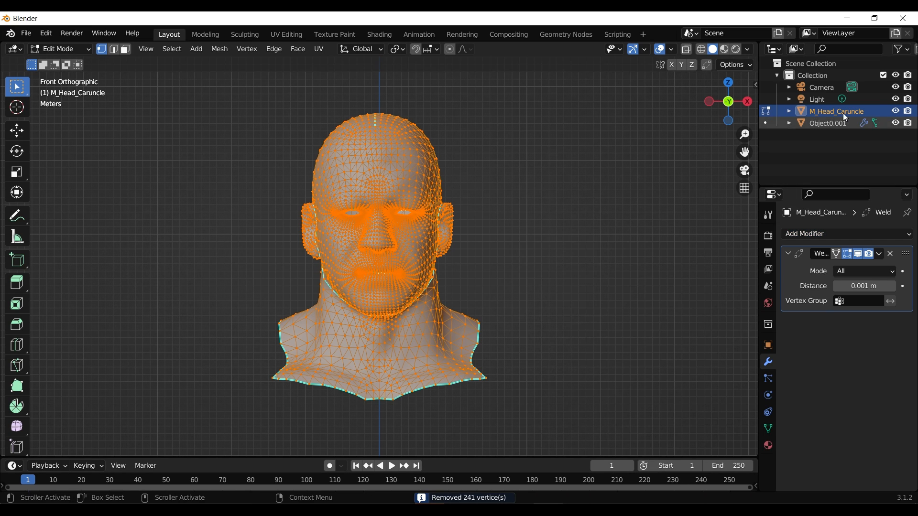
left_click(582, 156)
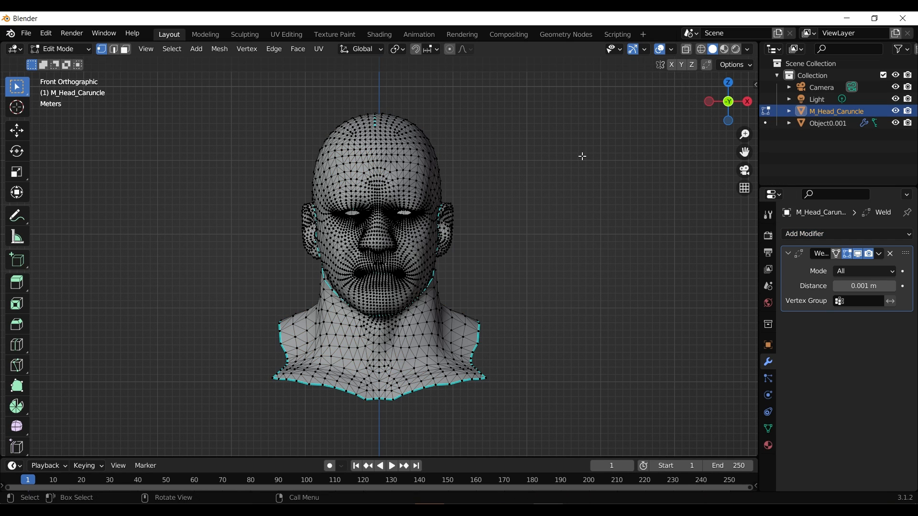
left_click(59, 49)
left_click(56, 65)
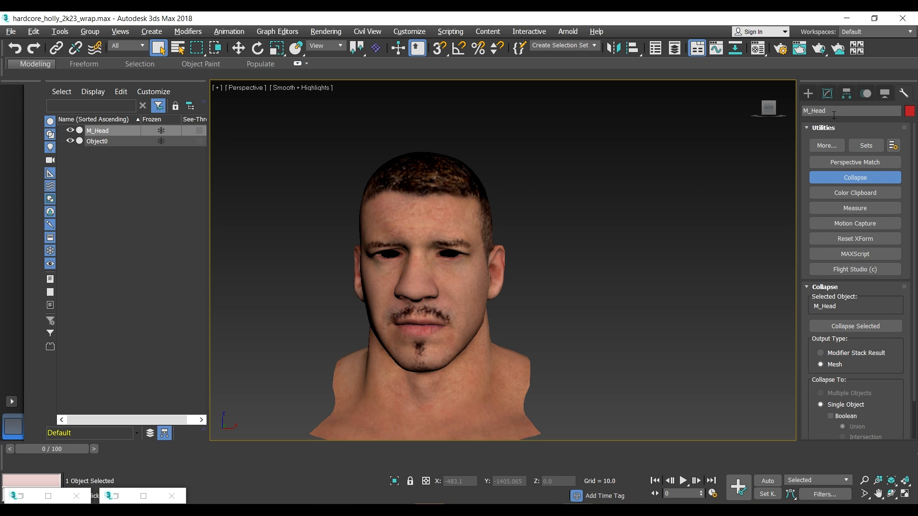
Switch to 3ds Max and apply a Vertex Weld modifier with a threshold of 0.001 to M_Head.
left_click(828, 95)
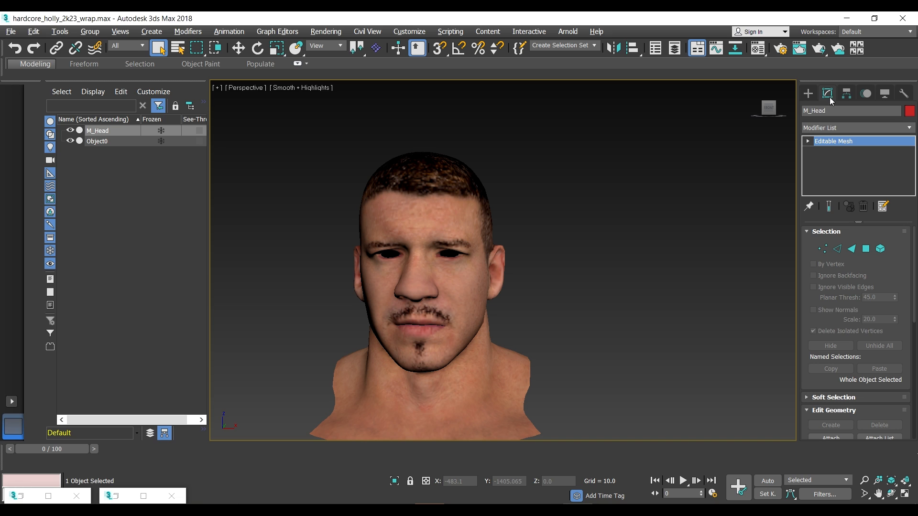
left_click(909, 128)
scroll(856, 311, "down", 20)
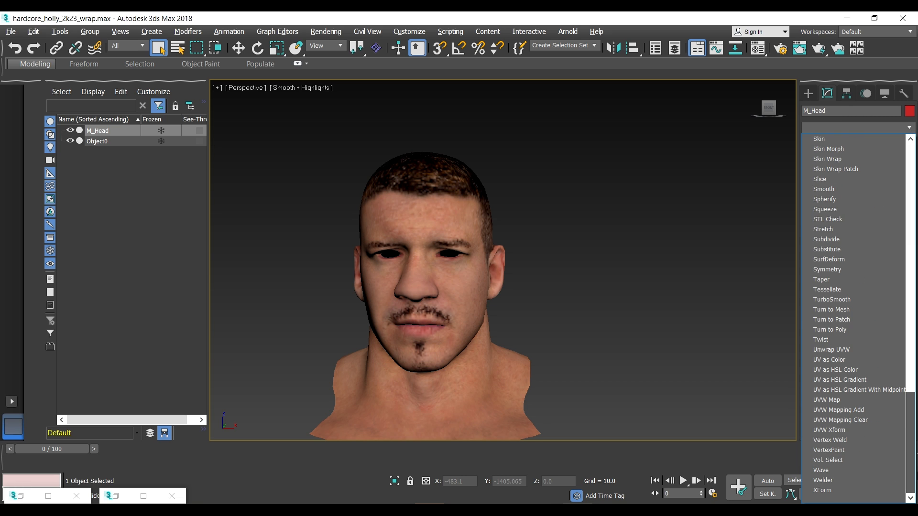
left_click(839, 440)
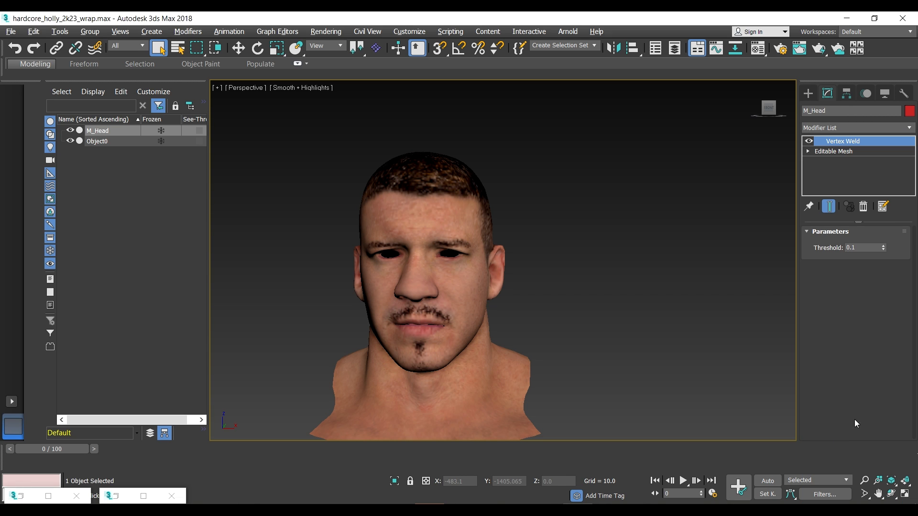
left_click(852, 249)
type("00")
key("Return")
scroll(660, 189, "down", 5)
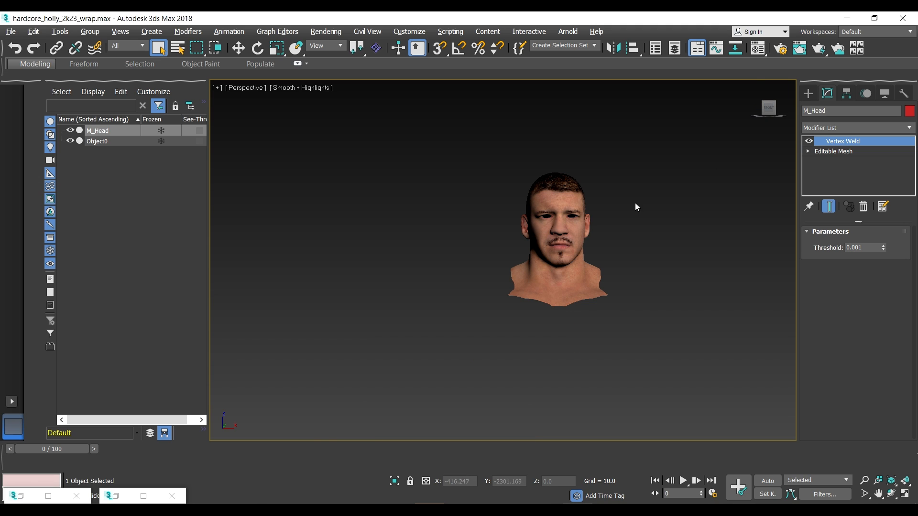
Scale the wrestler bust Object0 uniformly to 1000 percent with the Scale Transform Type-In.
left_click(95, 141)
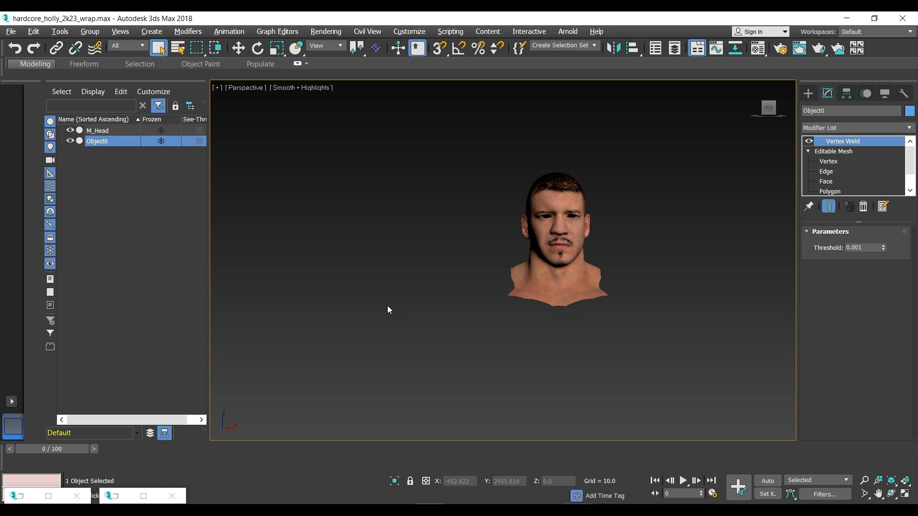
scroll(388, 310, "down", 6)
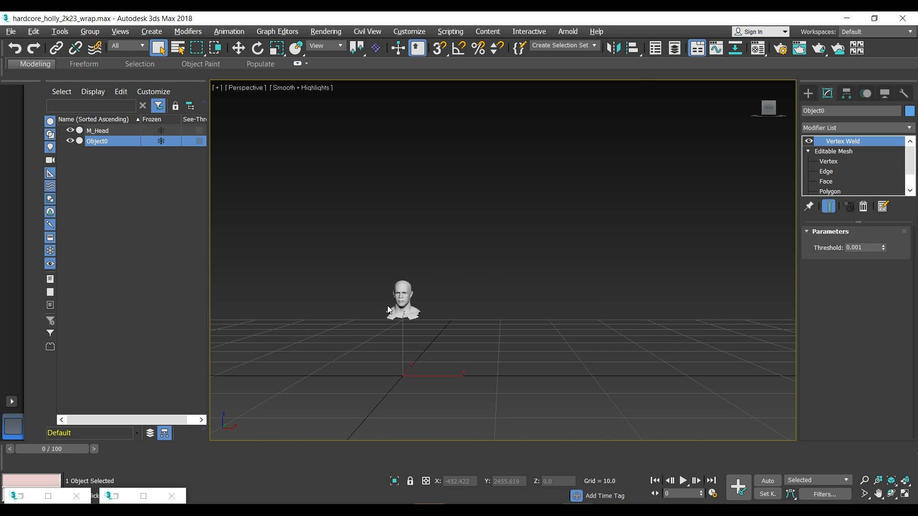
scroll(388, 310, "down", 5)
scroll(478, 186, "down", 3)
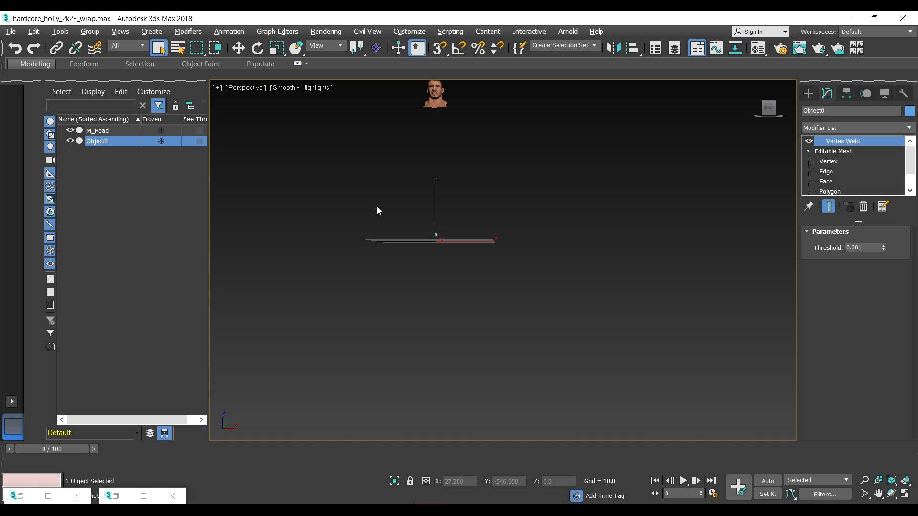
scroll(425, 228, "up", 3)
scroll(466, 249, "up", 8)
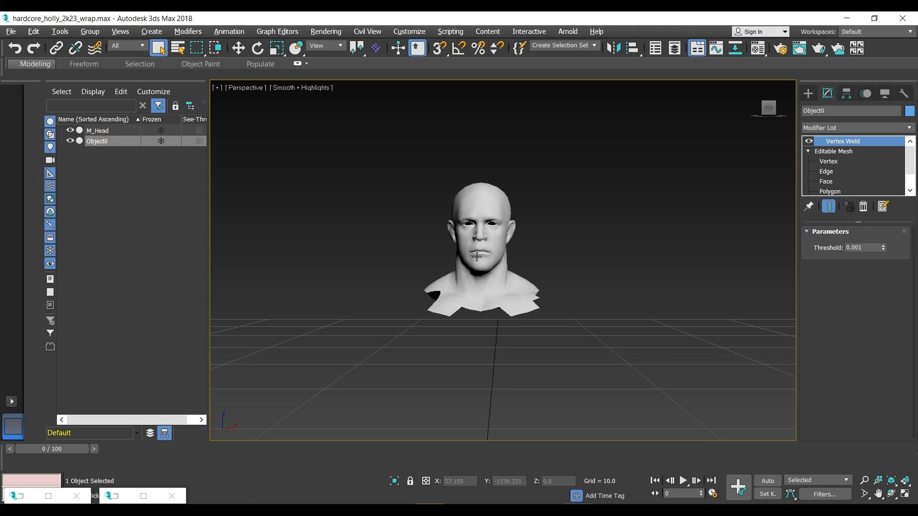
right_click(275, 49)
double_click(252, 274)
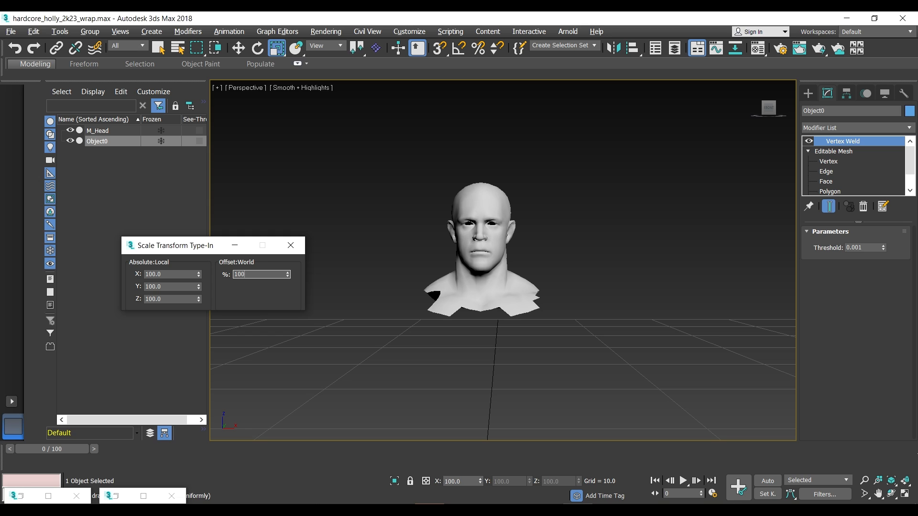
key("Return")
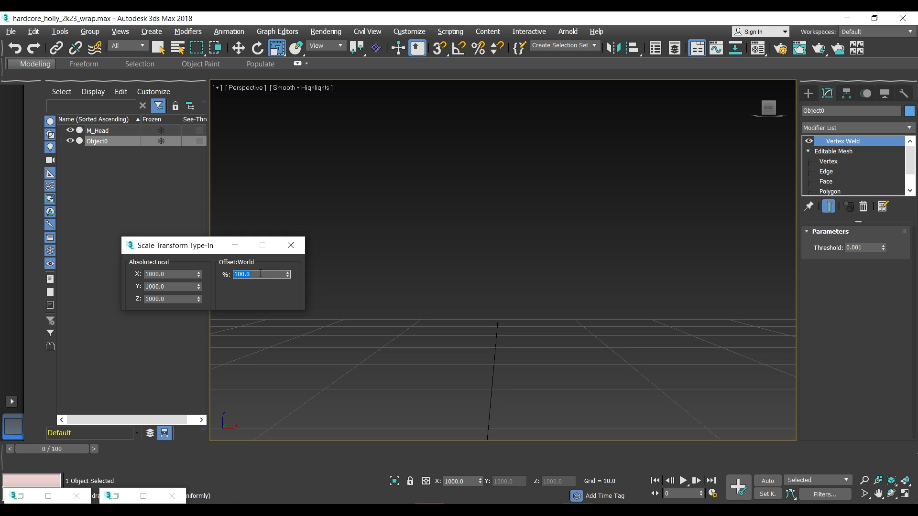
Raise the scaled Object0 bust along Z to about 94.3 so it overlaps the M_Head model.
left_click(290, 249)
key("z")
scroll(363, 303, "down", 5)
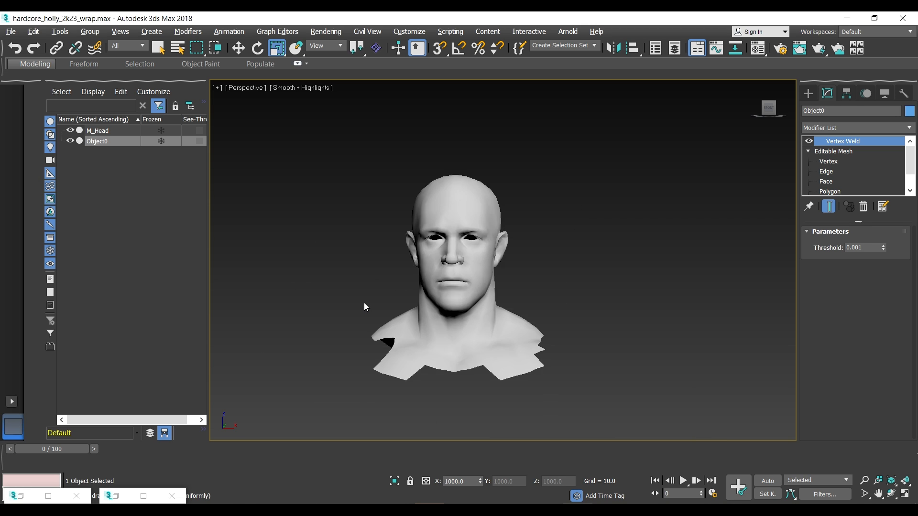
scroll(363, 257, "up", 2)
scroll(366, 261, "down", 2)
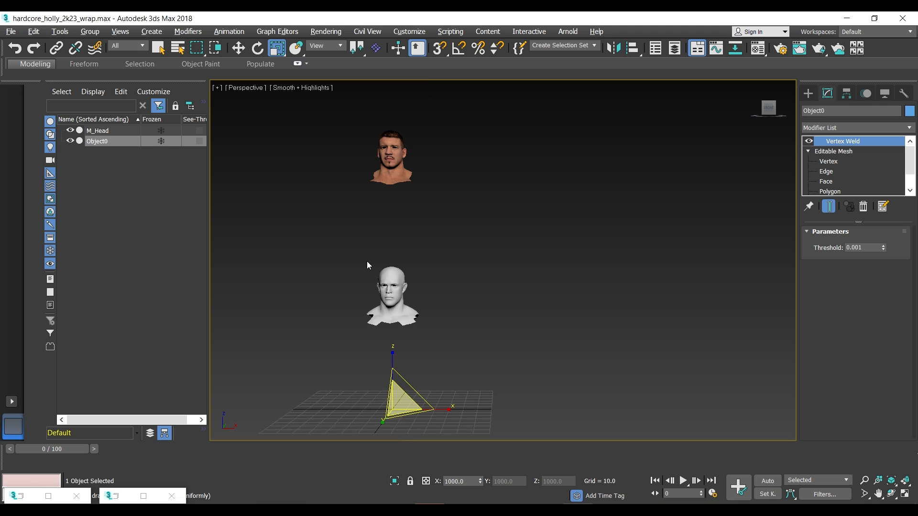
key("w")
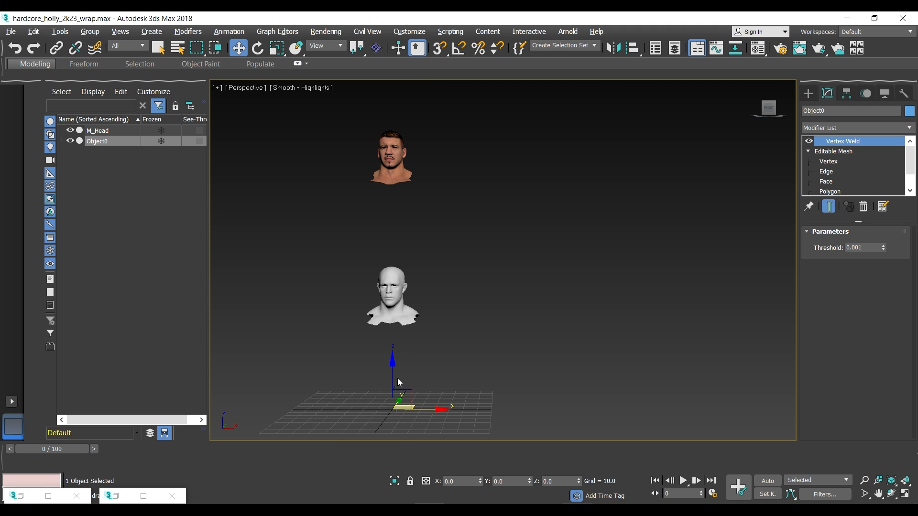
left_click_drag(394, 378, 391, 245)
In the Left view, select Object0 and raise it along Z to about 95.9 to align it with M_Head.
left_click(904, 494)
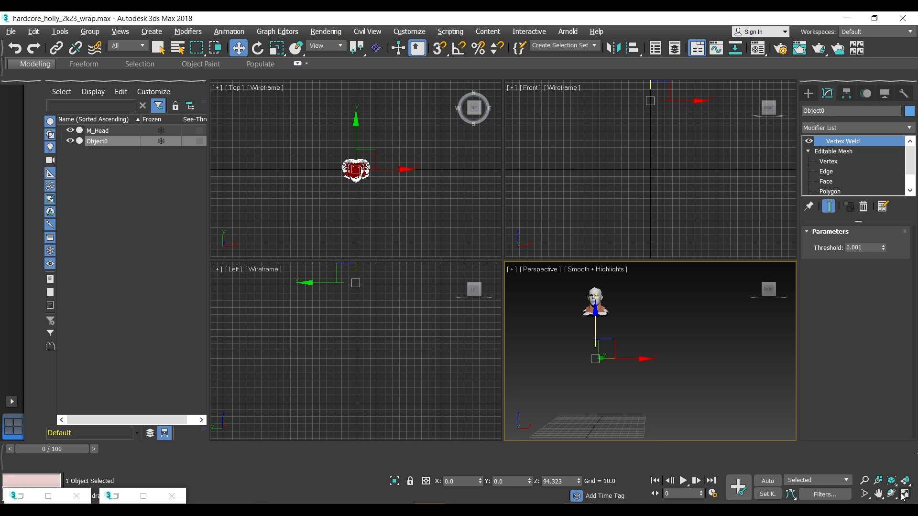
left_click(428, 332)
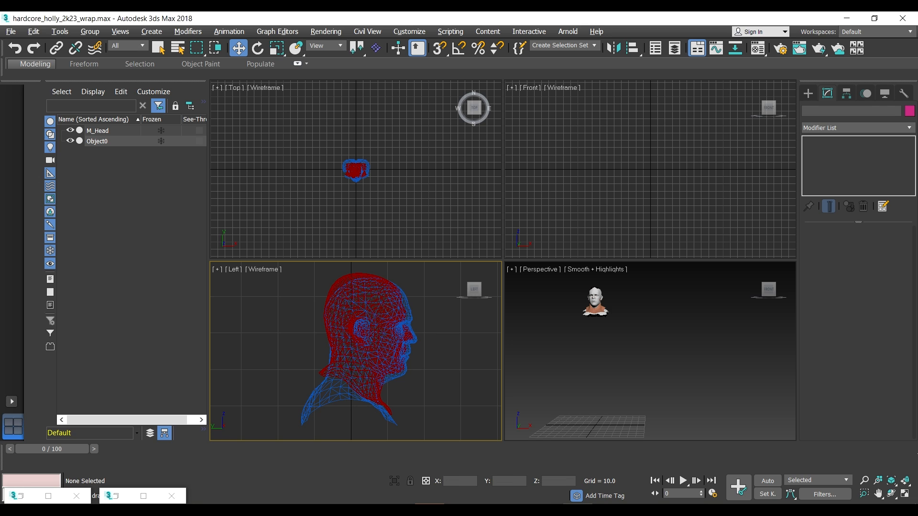
left_click(904, 494)
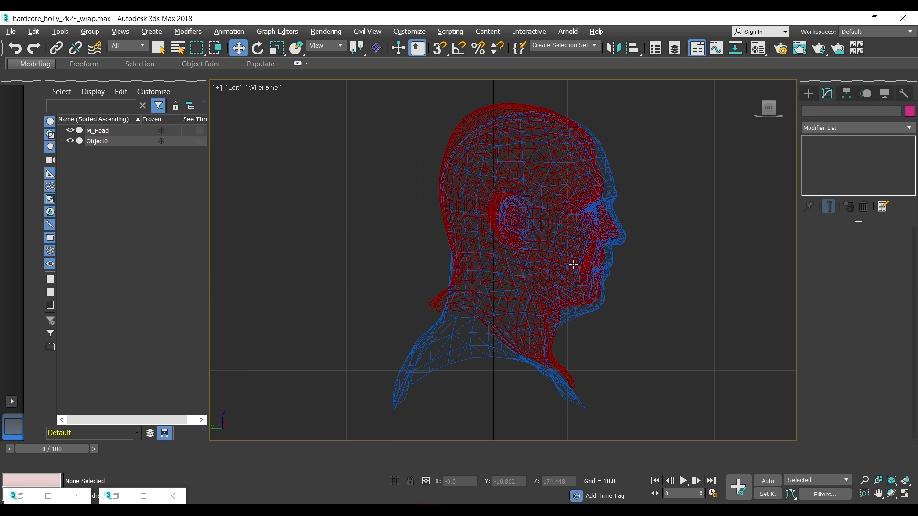
left_click(97, 141)
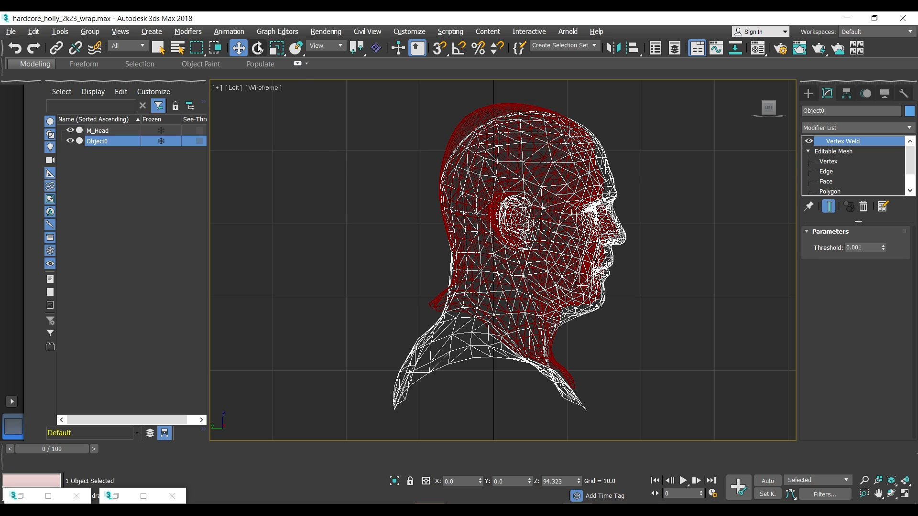
scroll(474, 235, "down", 2)
scroll(476, 234, "down", 3)
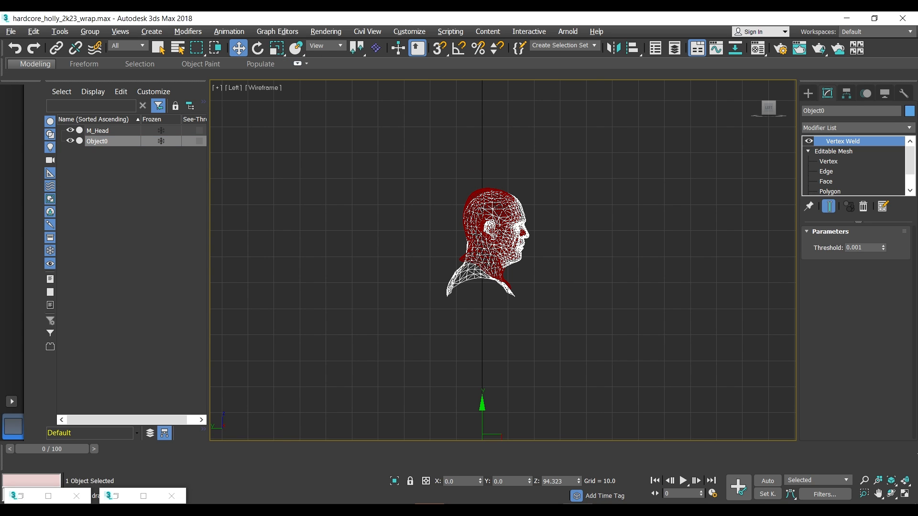
left_click_drag(482, 408, 482, 400)
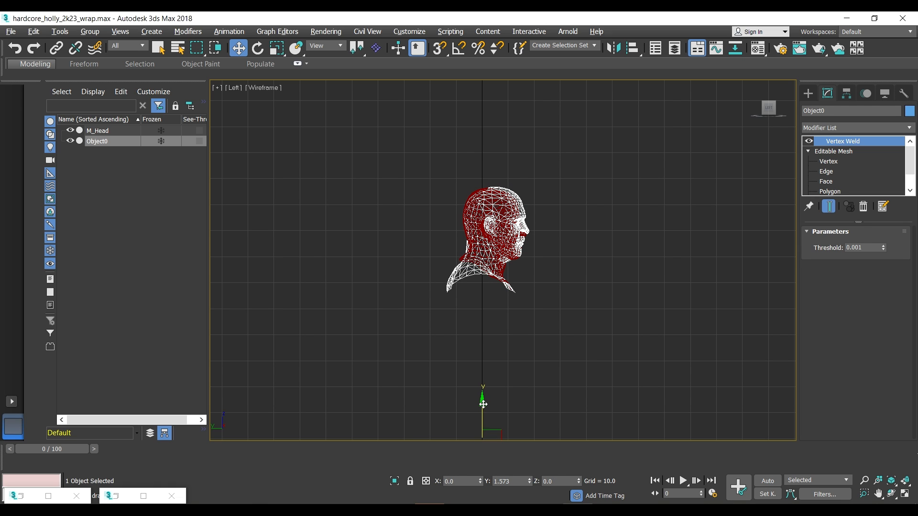
Examine how the wireframes of Object0 and M_Head line up in the left, front and right views.
scroll(499, 223, "up", 3)
scroll(552, 231, "up", 5)
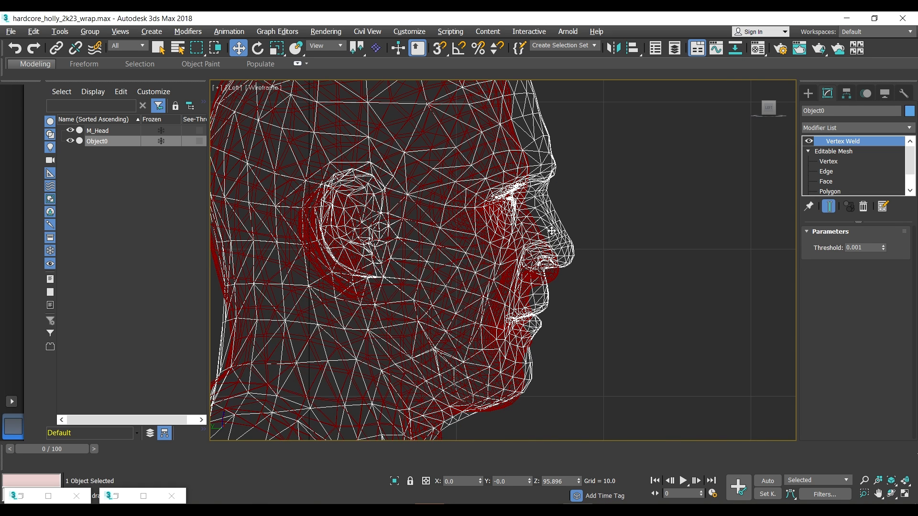
scroll(536, 233, "down", 2)
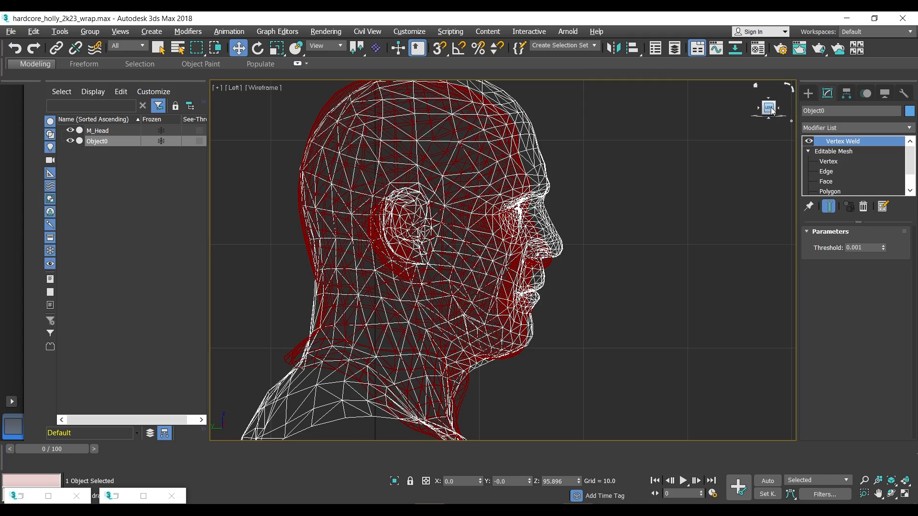
mouse_move(772, 111)
left_mouse_down()
mouse_move(779, 111)
mouse_move(770, 109)
left_mouse_up()
scroll(578, 232, "down", 2)
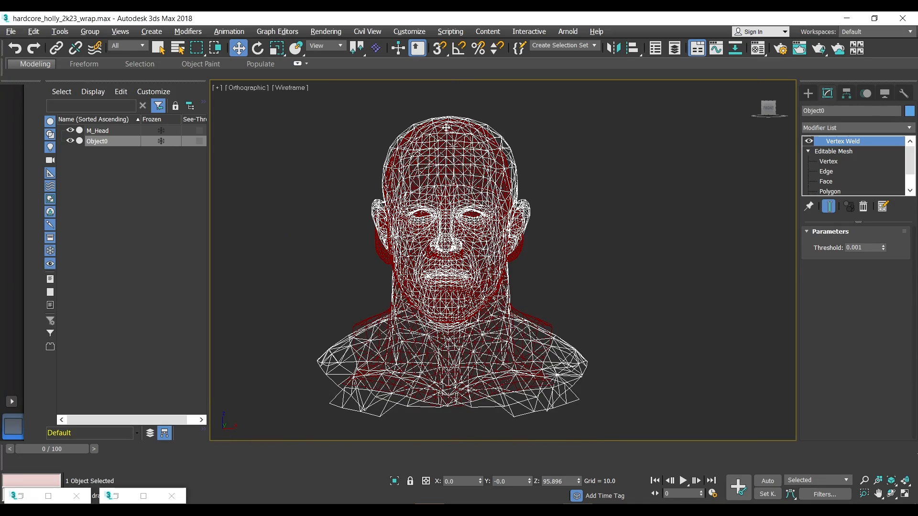
scroll(447, 127, "up", 2)
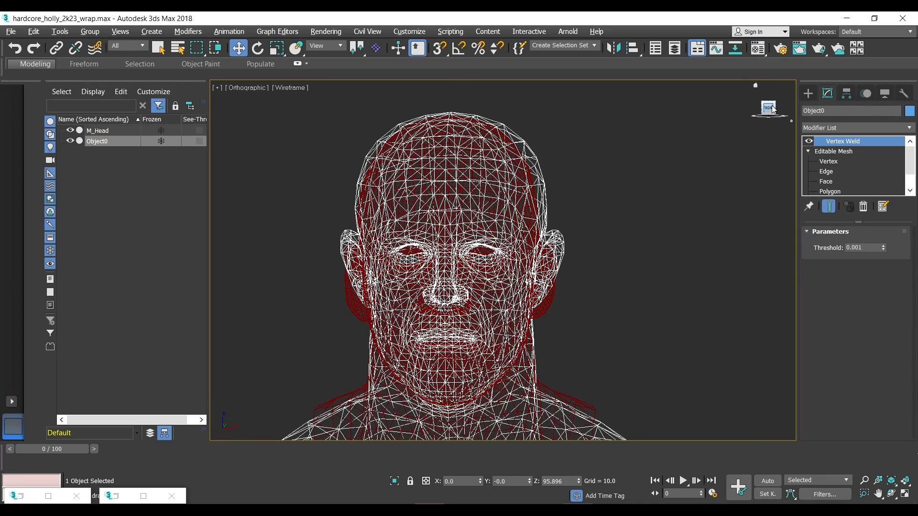
mouse_move(769, 109)
left_mouse_down()
mouse_move(724, 108)
mouse_move(815, 110)
mouse_move(769, 108)
left_mouse_up()
scroll(528, 149, "down", 4)
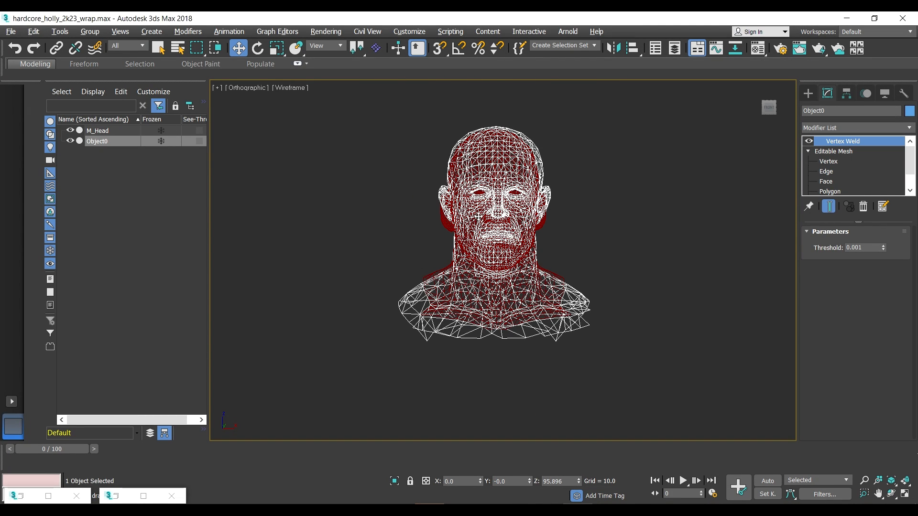
scroll(481, 213, "up", 2)
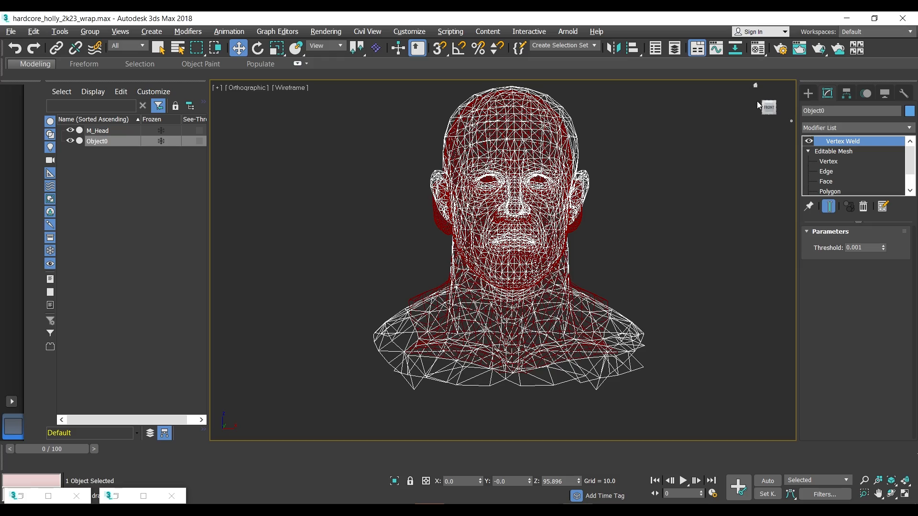
left_click_drag(769, 107, 727, 113)
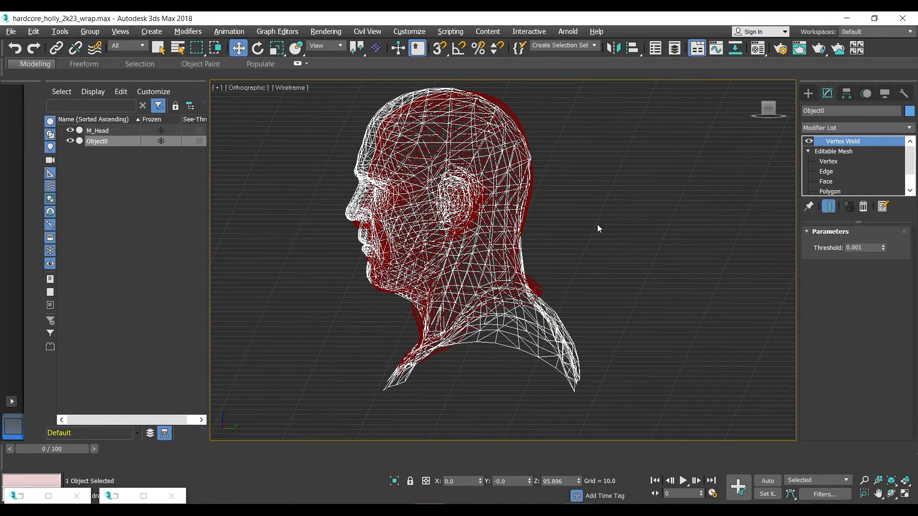
left_click(768, 108)
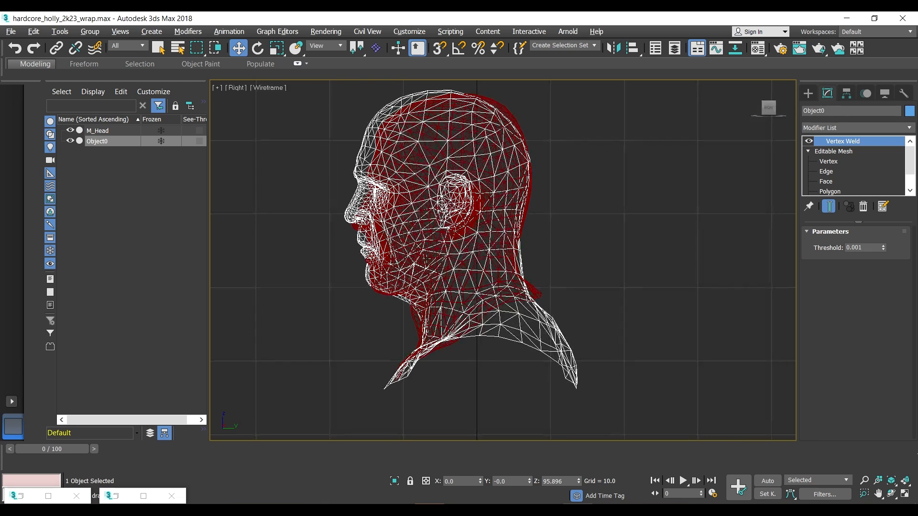
scroll(427, 258, "up", 2)
scroll(426, 259, "down", 2)
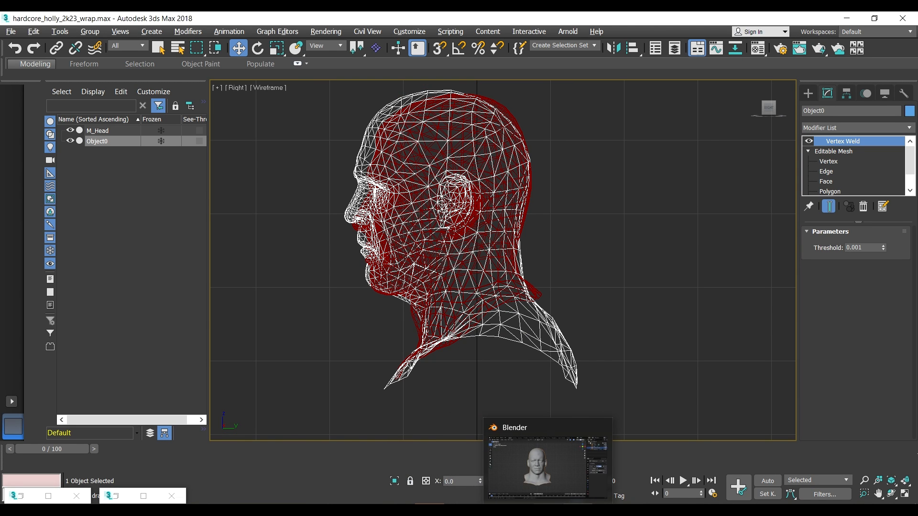
Switch to Blender, then enlarge the Object0.001 body and move it up until its head overlaps M_Head_Caruncle.
left_click(545, 460)
scroll(445, 254, "down", 10)
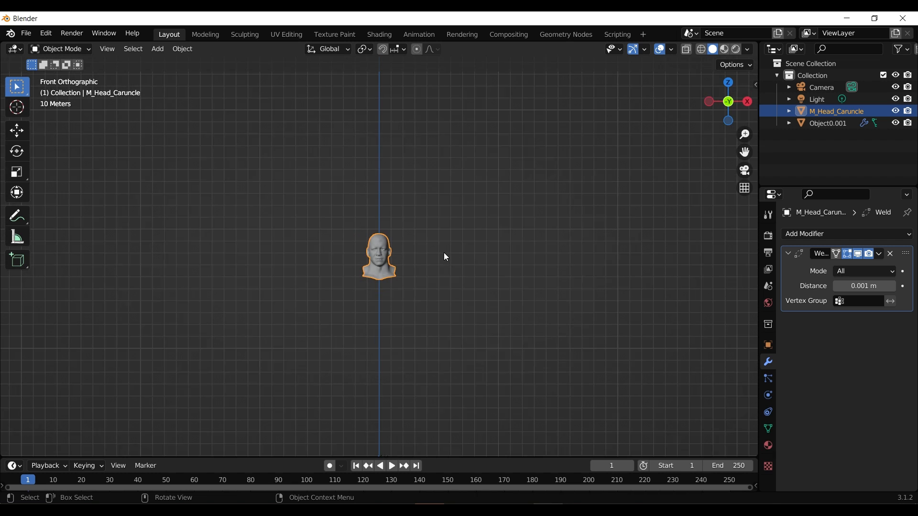
left_click_drag(357, 384, 424, 421)
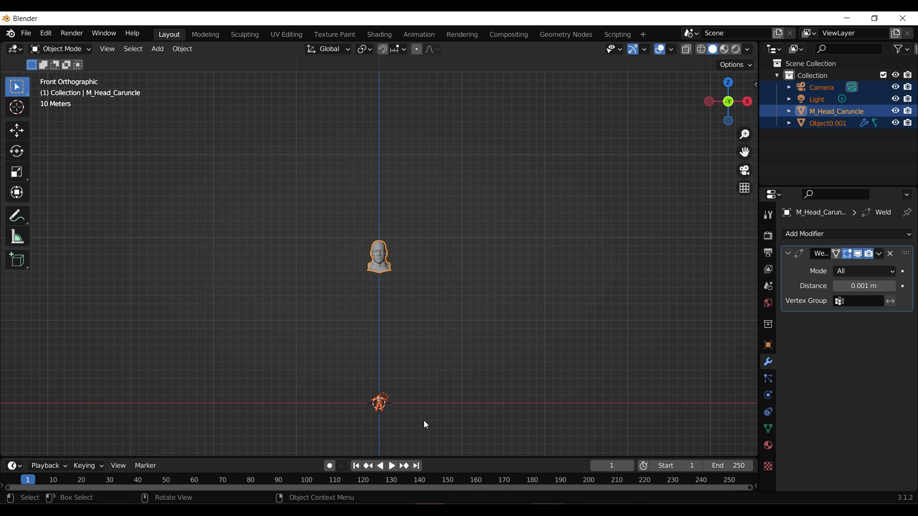
left_click(814, 122)
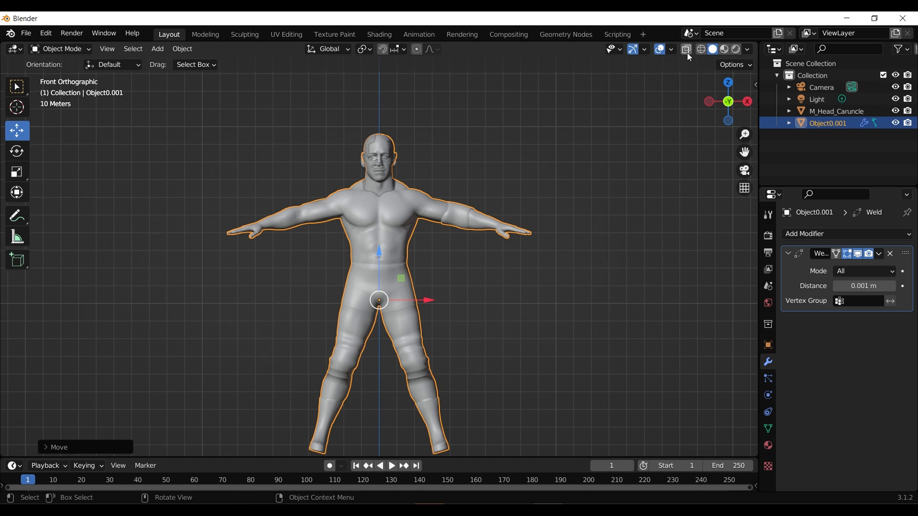
Compare the overlap of M_Head_Caruncle and Object0.001 with X-ray display from the side and front, then turn X-ray off.
left_click(687, 52)
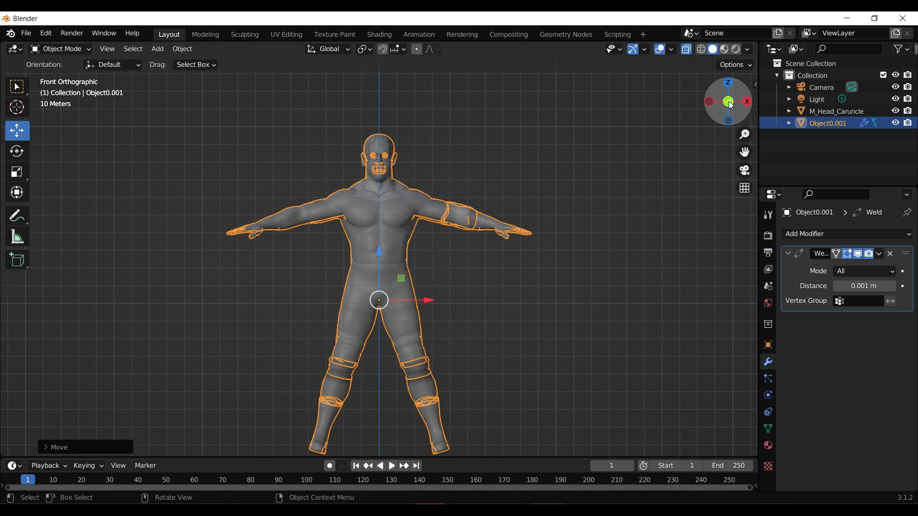
left_click_drag(731, 105, 626, 113)
scroll(300, 125, "up", 5)
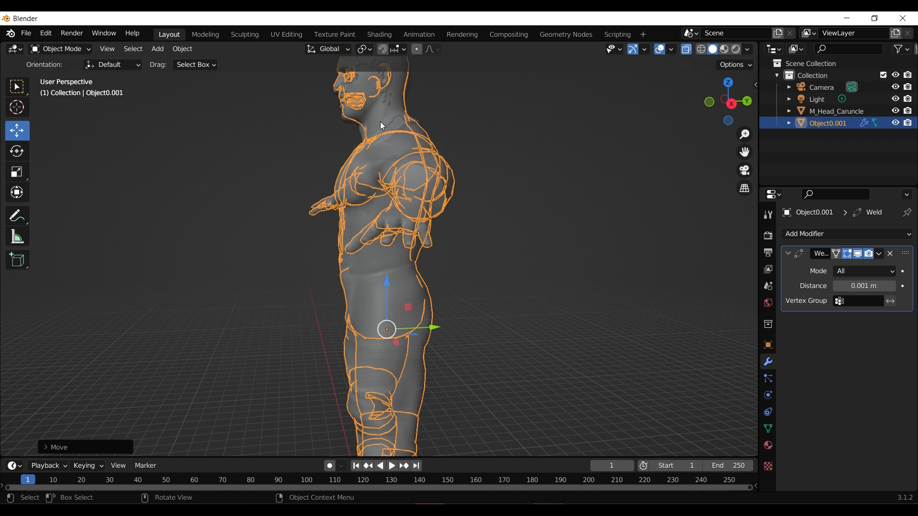
scroll(378, 271, "down", 5)
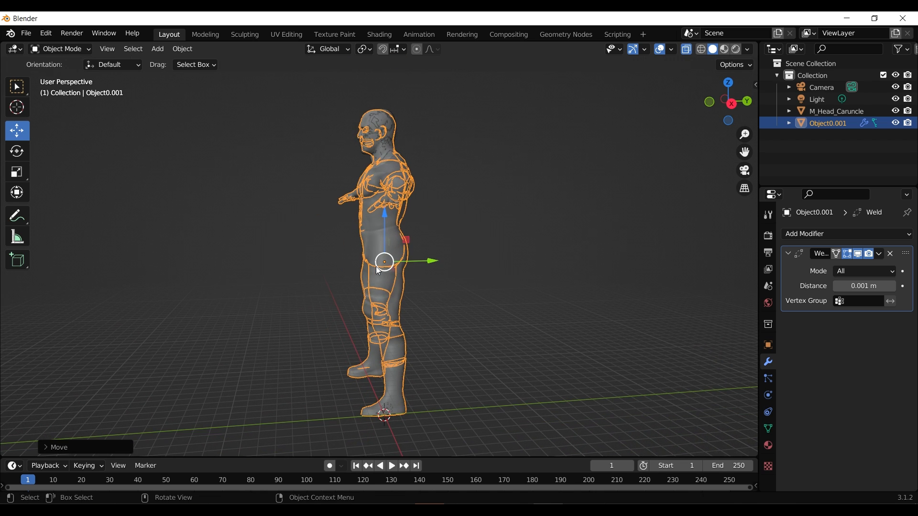
left_click(829, 111)
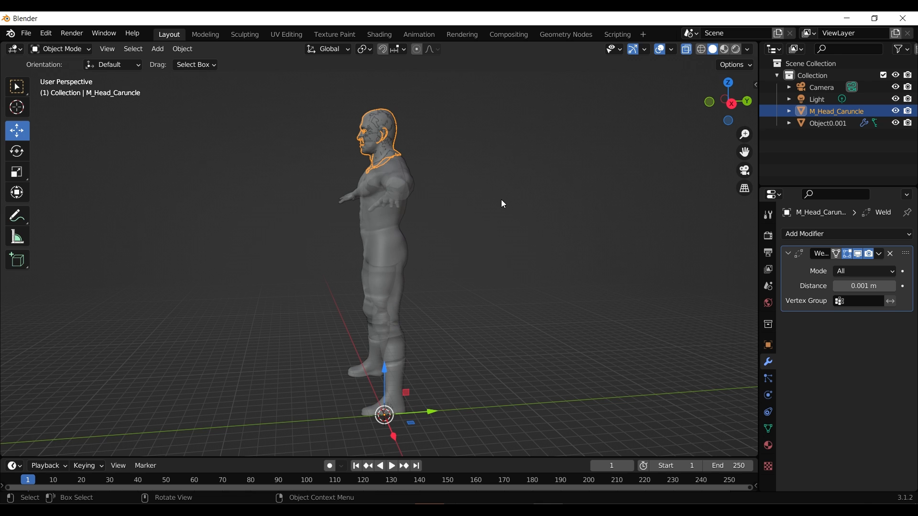
key("KP_Decimal")
scroll(338, 267, "up", 1)
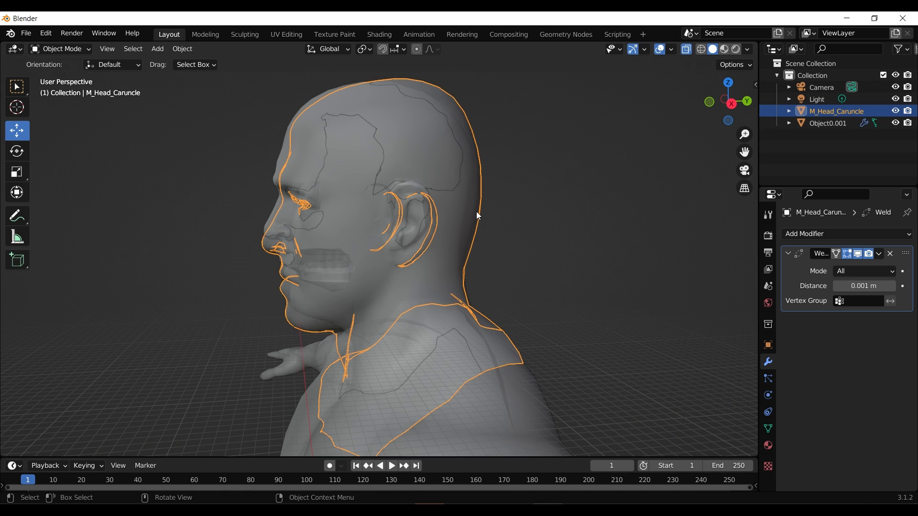
left_click(731, 104)
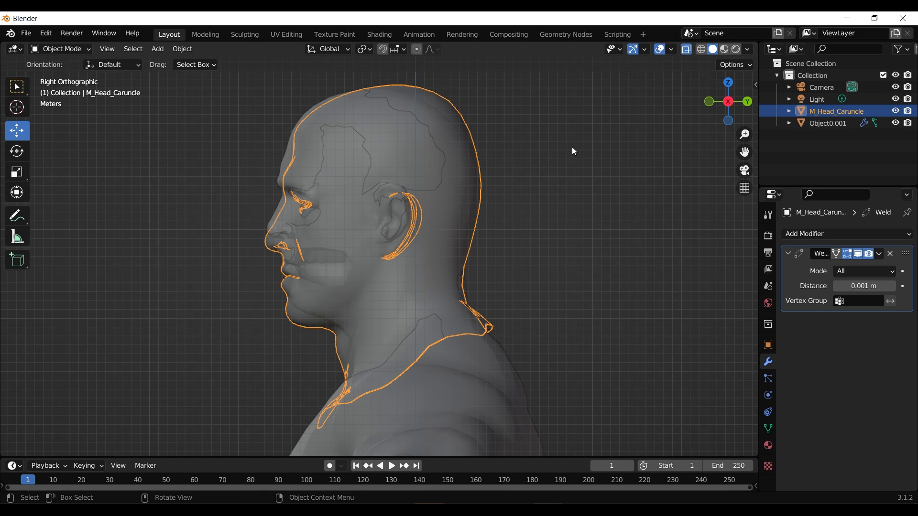
scroll(573, 148, "down", 4)
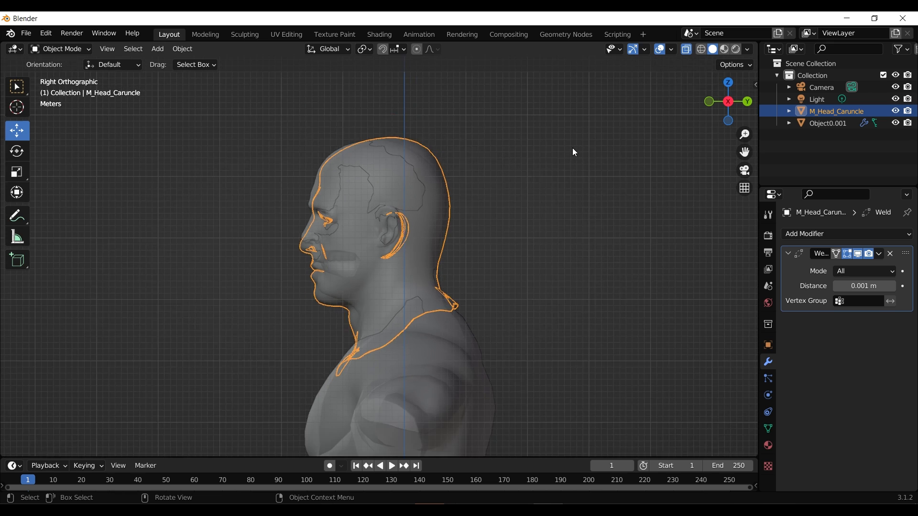
left_click(710, 101)
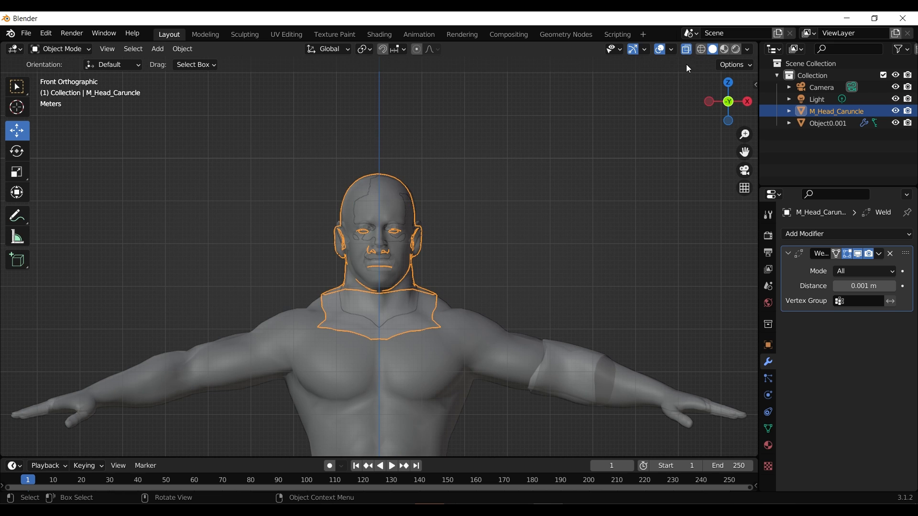
left_click(686, 52)
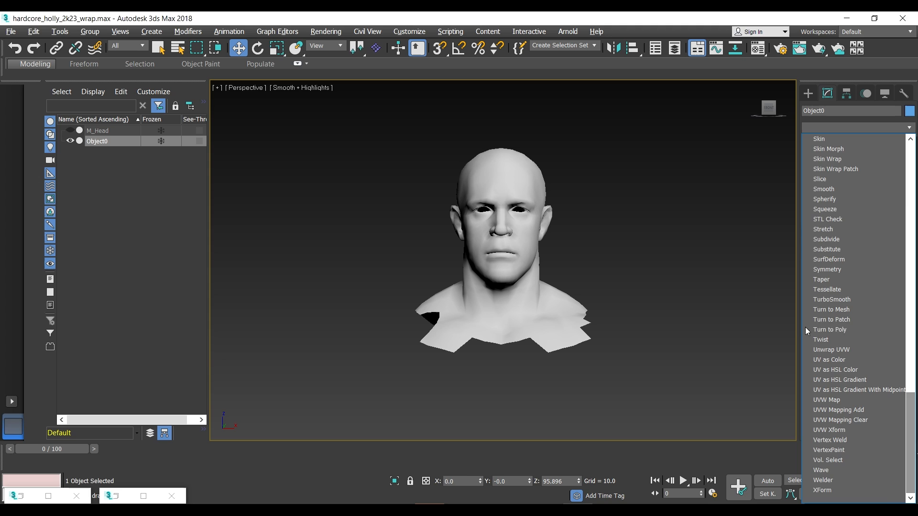
Switch to 3ds Max and add an Unwrap UVW modifier to Object0 above its Vertex Weld.
left_click(832, 330)
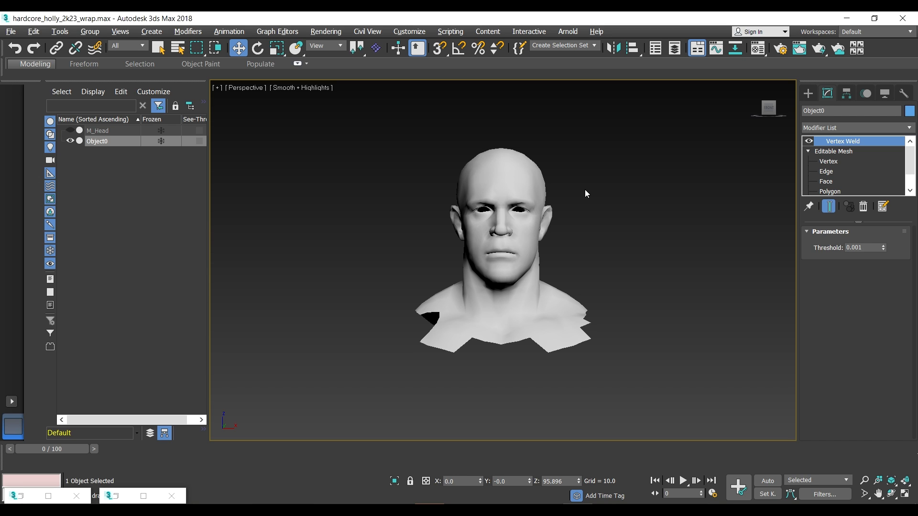
left_click(911, 128)
left_click_drag(912, 186, 912, 495)
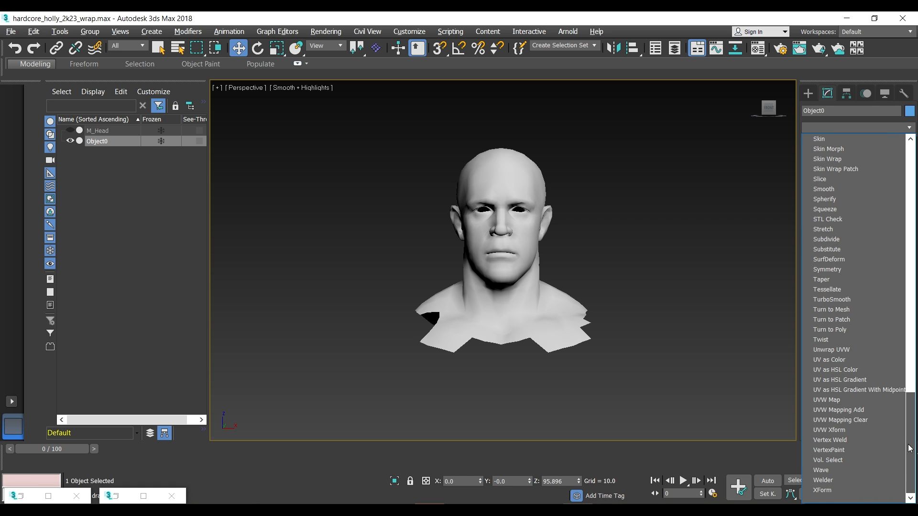
mouse_move(910, 449)
left_mouse_down()
mouse_move(912, 347)
mouse_move(911, 436)
left_mouse_up()
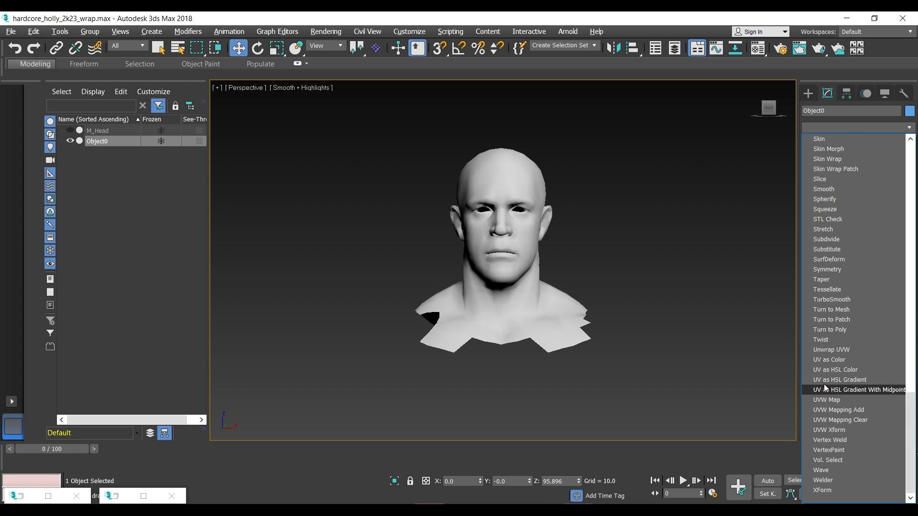
left_click(822, 351)
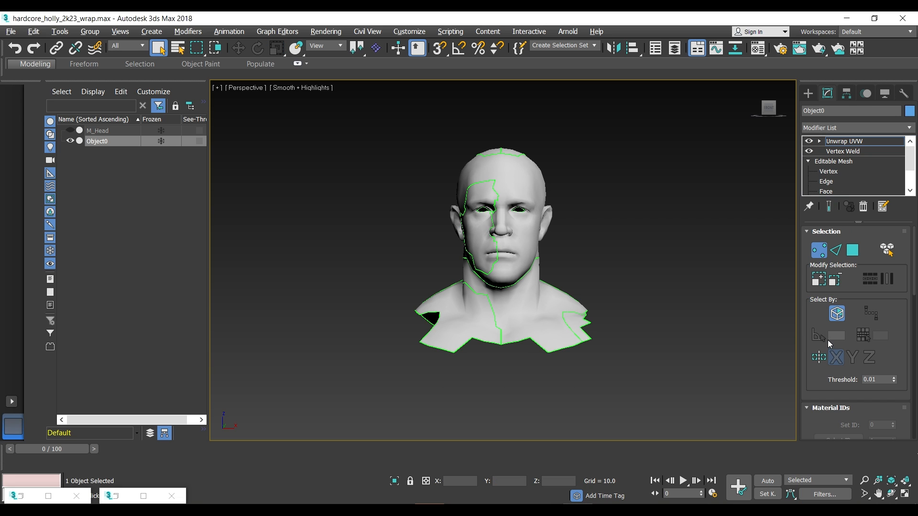
left_click_drag(914, 269, 915, 302)
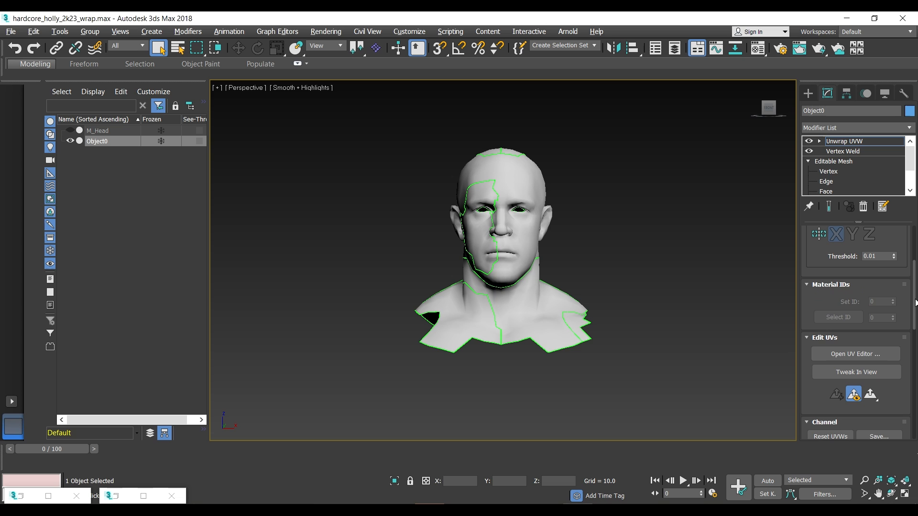
Move all of Object0's UVs up by 1 in V in the UV editor, close the editor and deselect the bust.
left_click(843, 356)
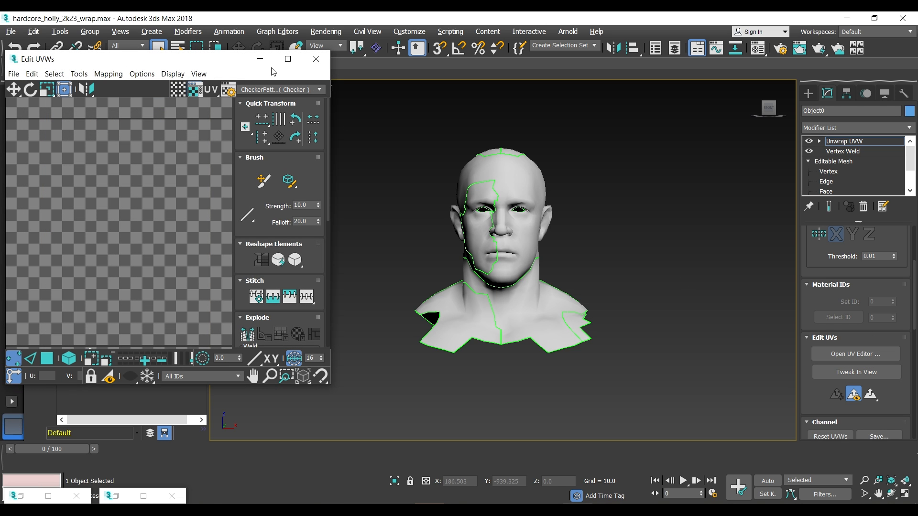
left_click(288, 57)
scroll(301, 220, "down", 5)
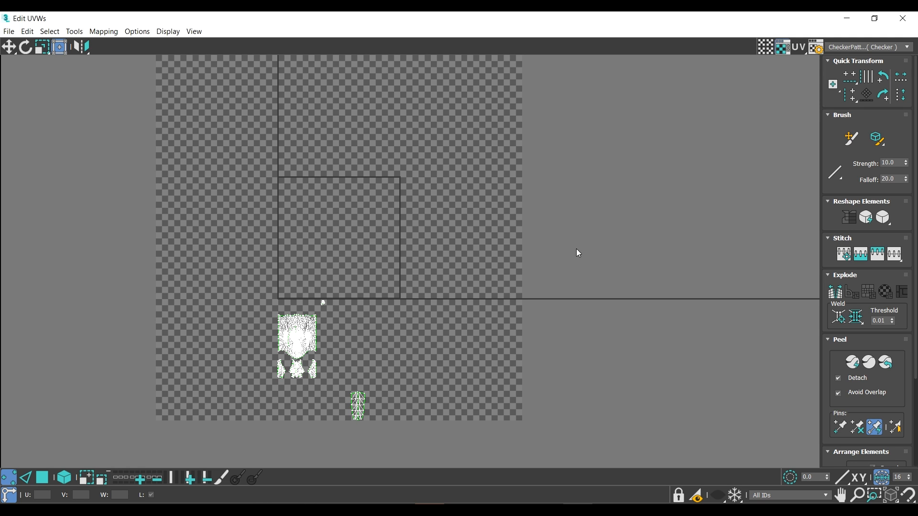
key("ctrl+a")
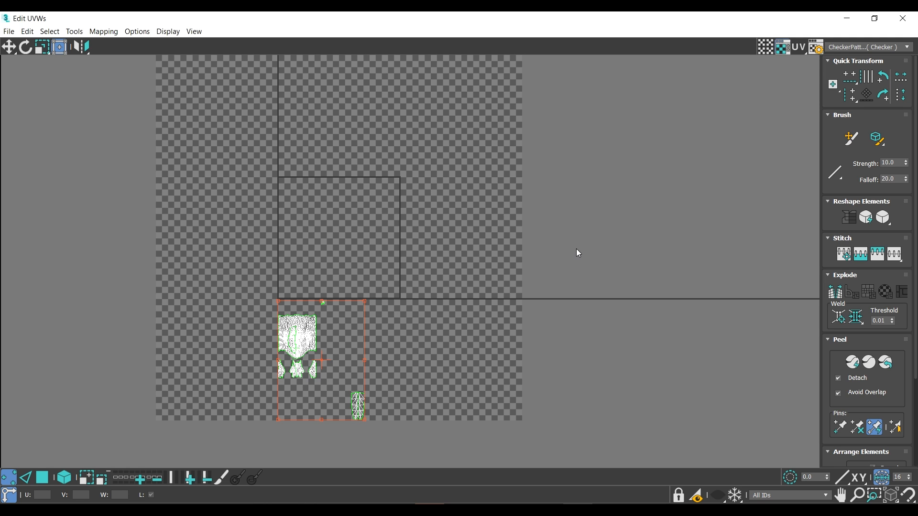
left_click(8, 47)
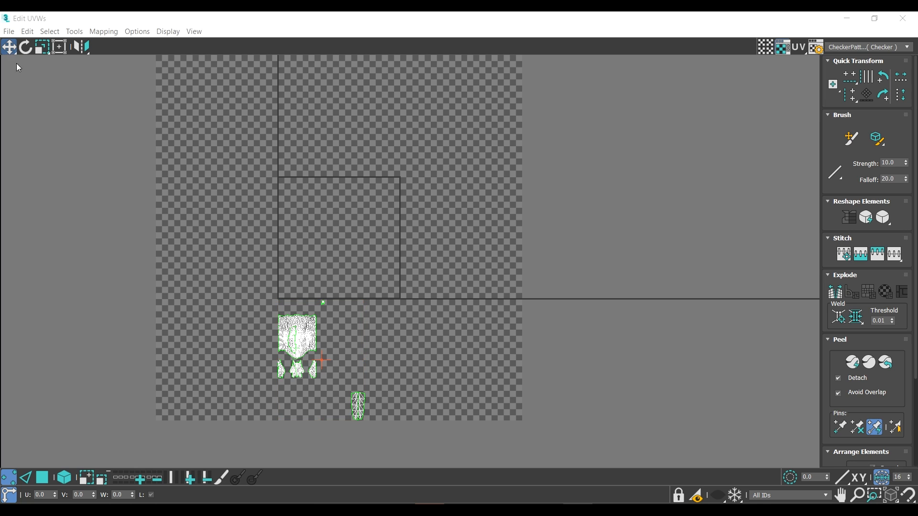
left_click(84, 496)
type("1")
key("Return")
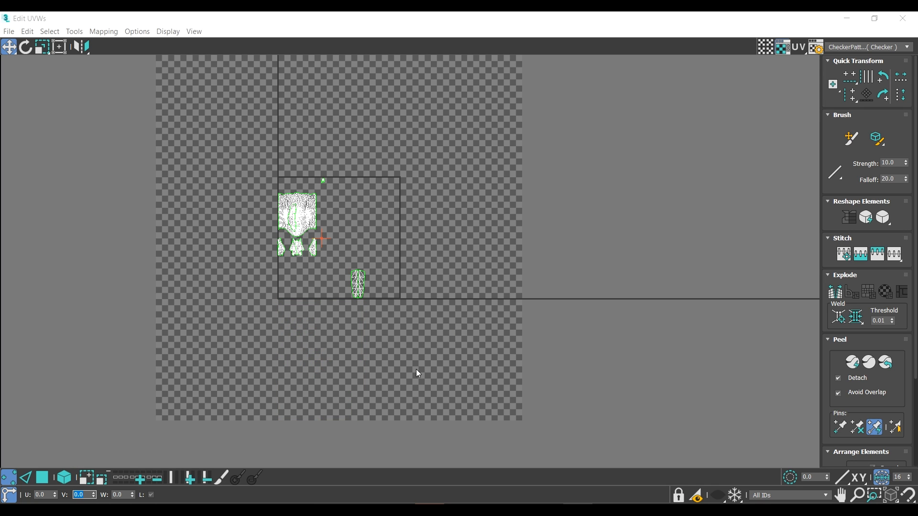
left_click(903, 18)
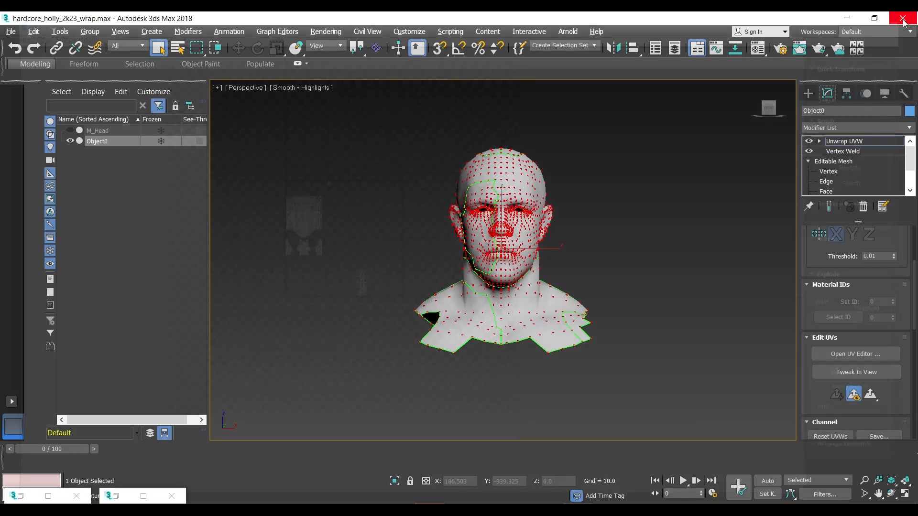
left_click(661, 143)
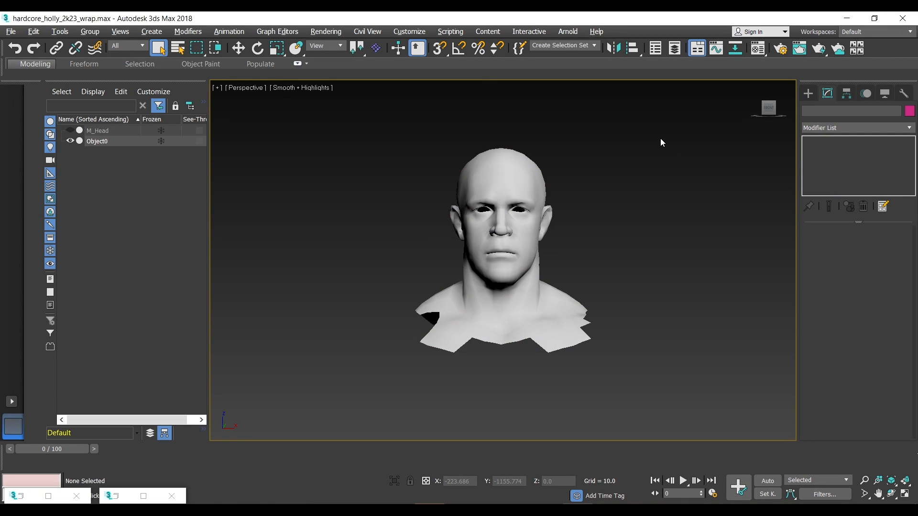
Hide Object0, show M_Head, and add an Unwrap UVW modifier above M_Head's Vertex Weld.
left_click(70, 141)
left_click(71, 130)
left_click(94, 130)
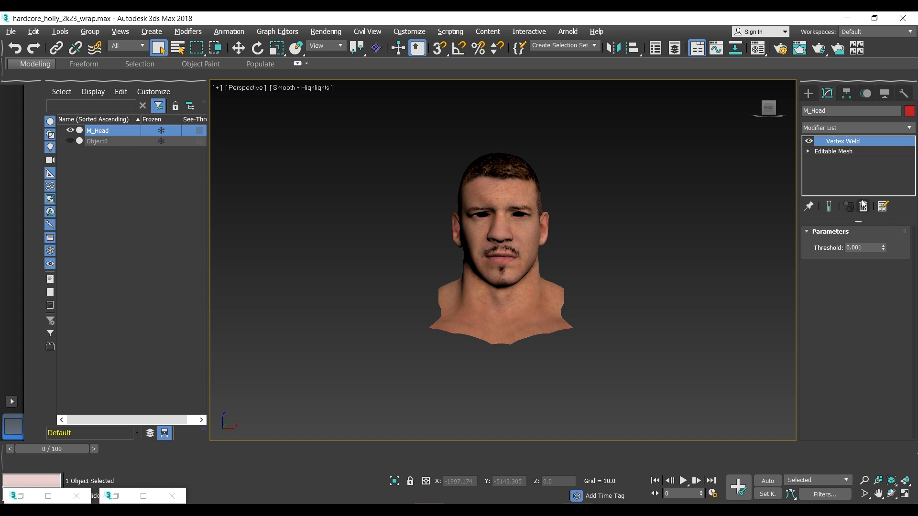
left_click(909, 128)
scroll(856, 311, "down", 15)
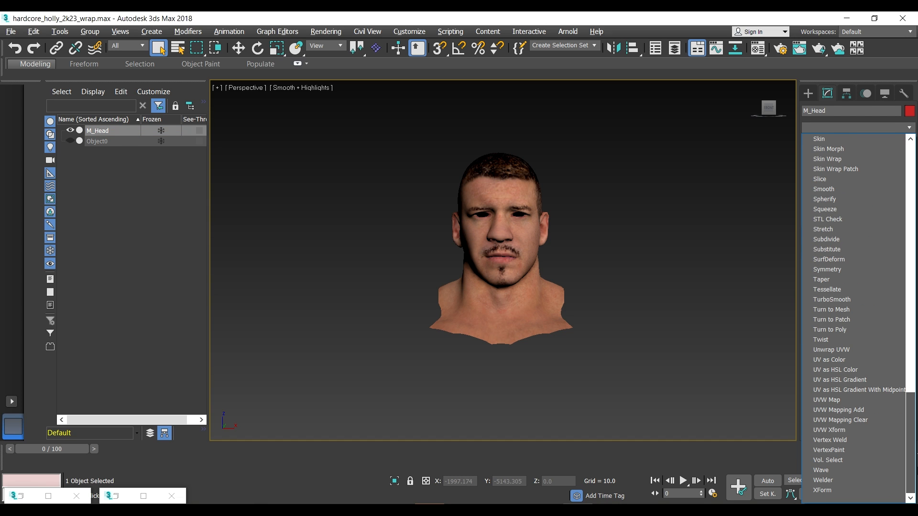
left_click(850, 349)
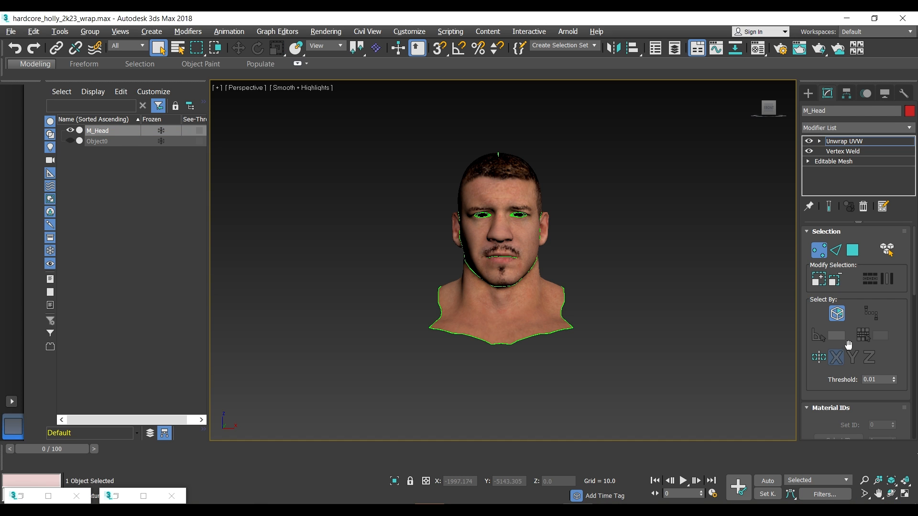
Move all of M_Head's UVs up by 1 in V in the UV editor, close the editor and deselect the head.
left_click_drag(912, 273, 913, 323)
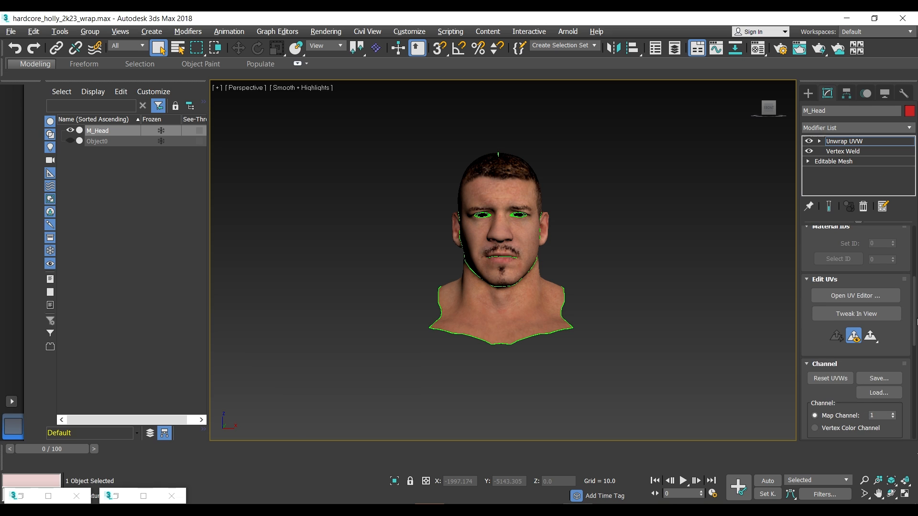
left_click(879, 298)
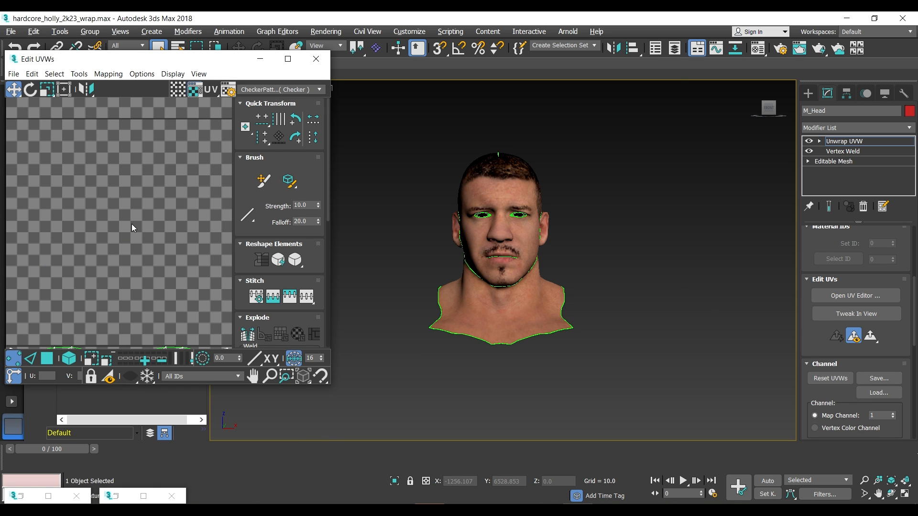
key("ctrl+a")
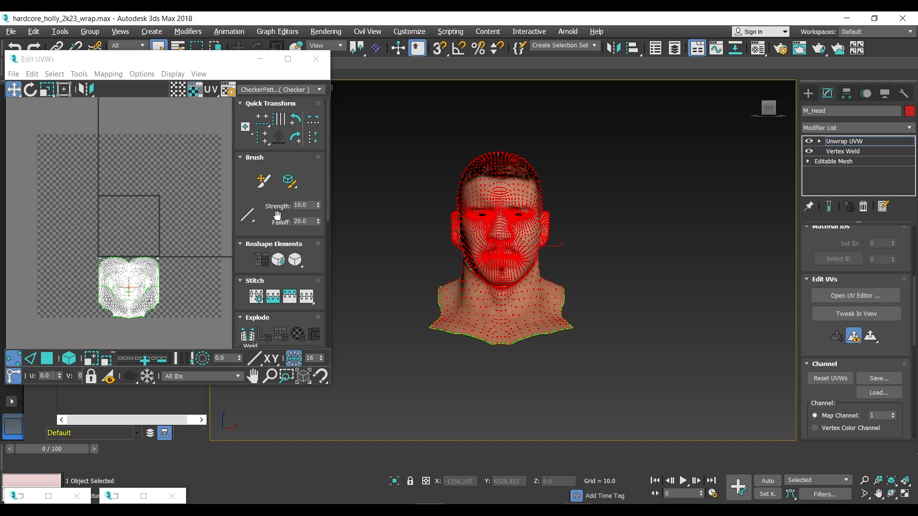
left_click(288, 58)
left_click(75, 494)
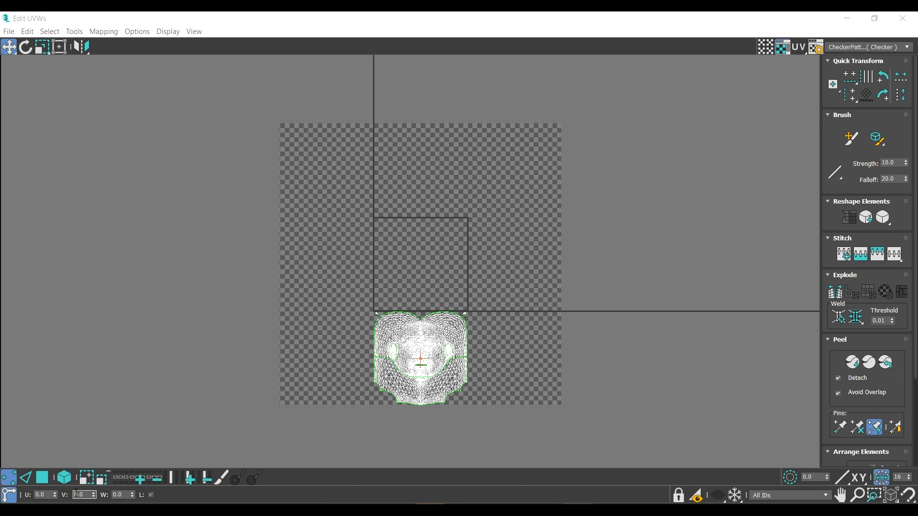
type("1")
key("Return")
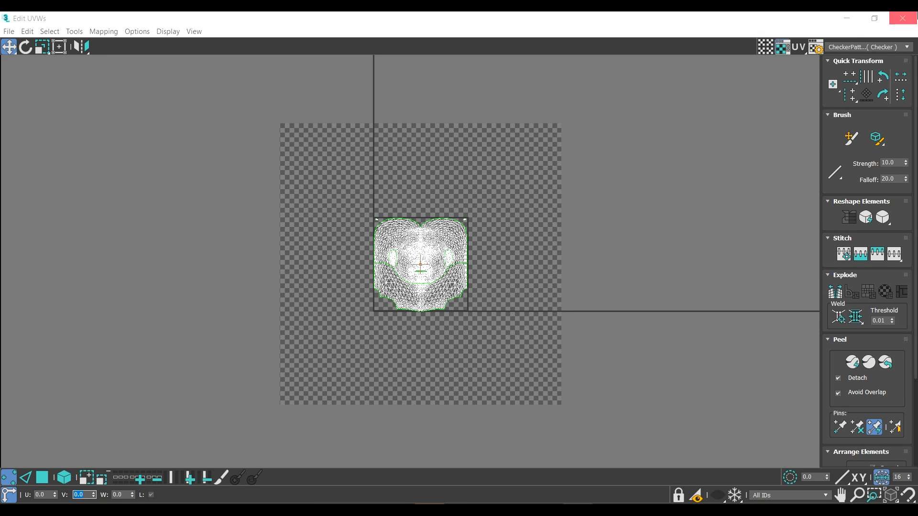
left_click(903, 18)
left_click(658, 189)
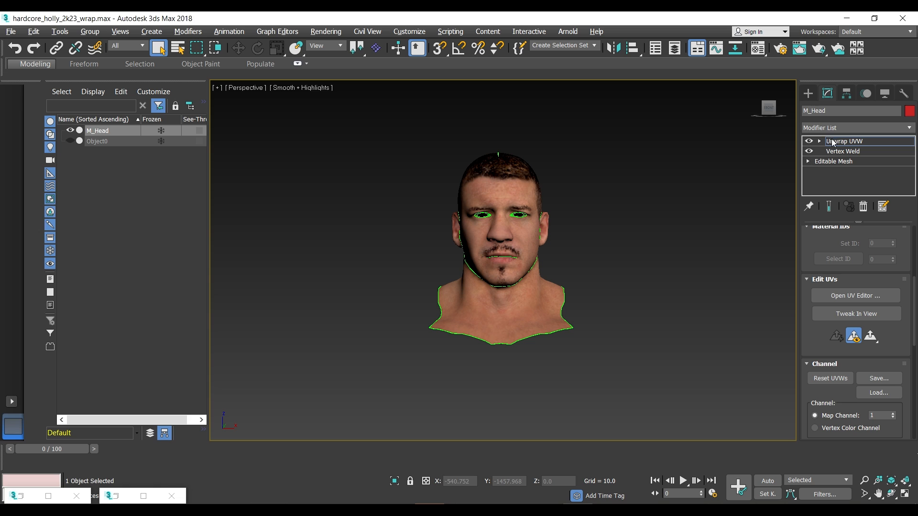
left_click(830, 141)
left_click(689, 182)
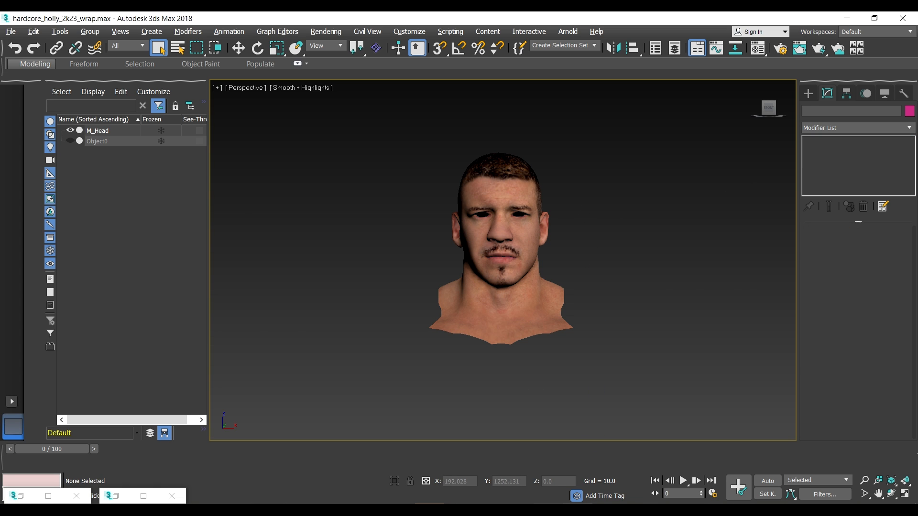
Switch to Blender, show only Object0.001 with M_Head_Caruncle hidden, and open the body's UVs for editing.
left_click(548, 510)
left_click(522, 247)
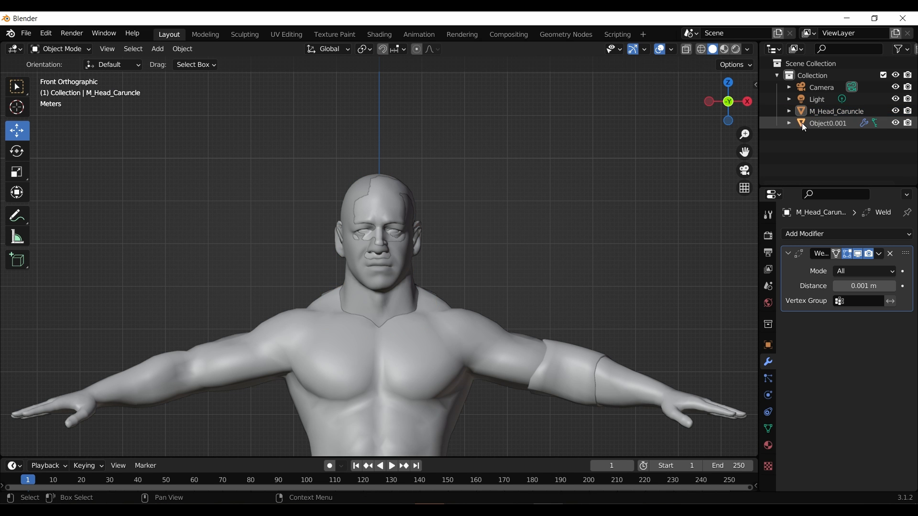
left_click(896, 123)
left_click(841, 113)
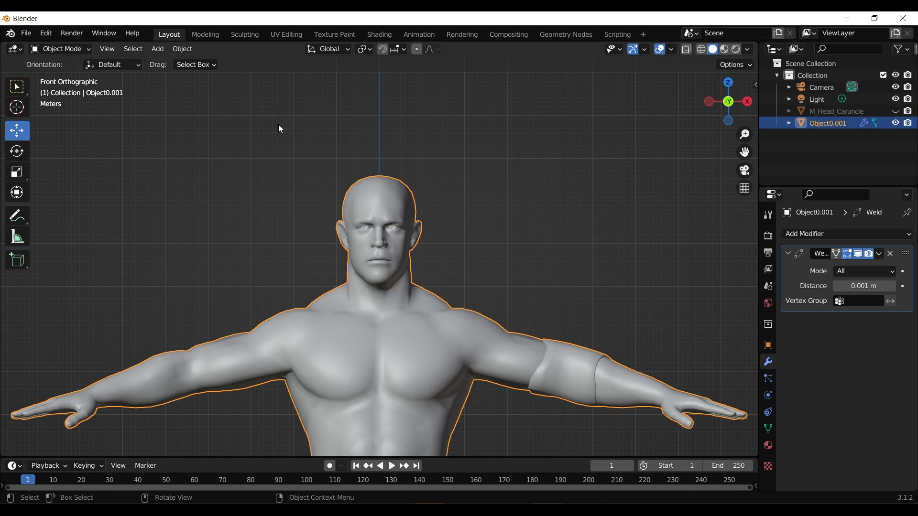
left_click(278, 35)
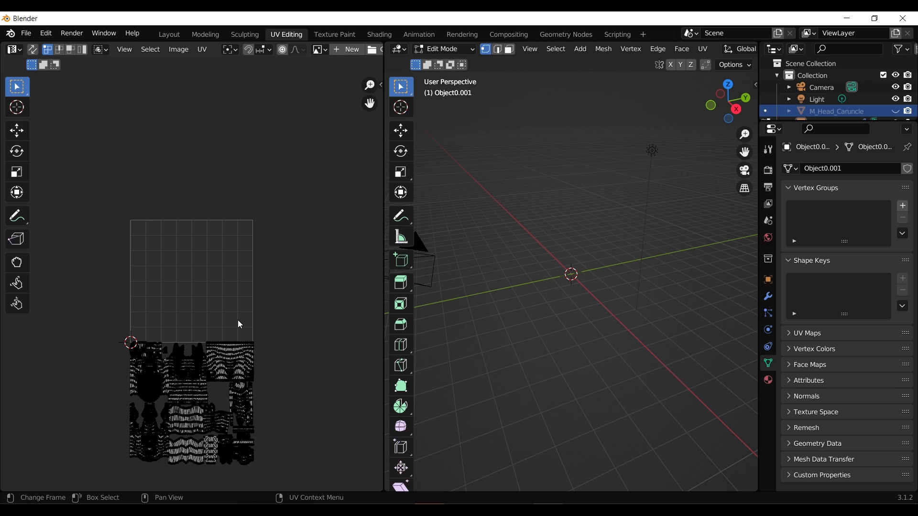
Move all of Object0.001's UVs by 1 along Y and return to the layout workspace.
key("a")
key("g")
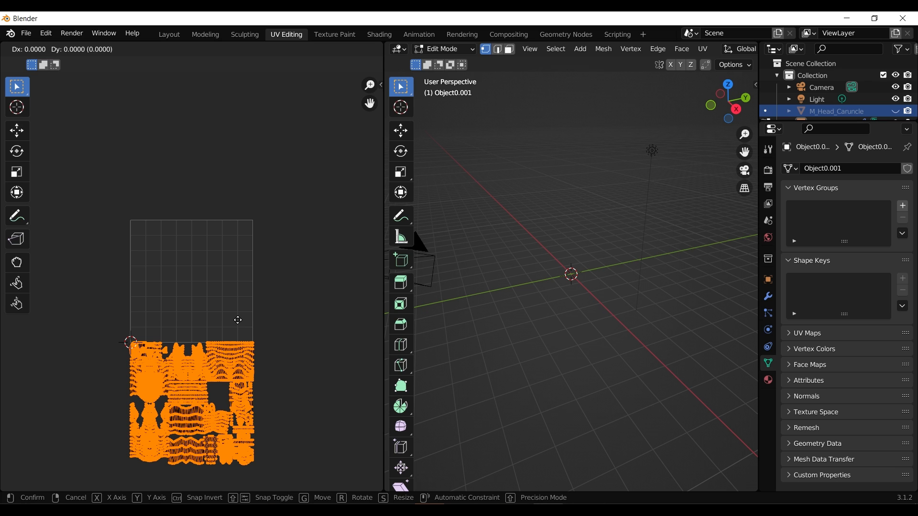
type("y")
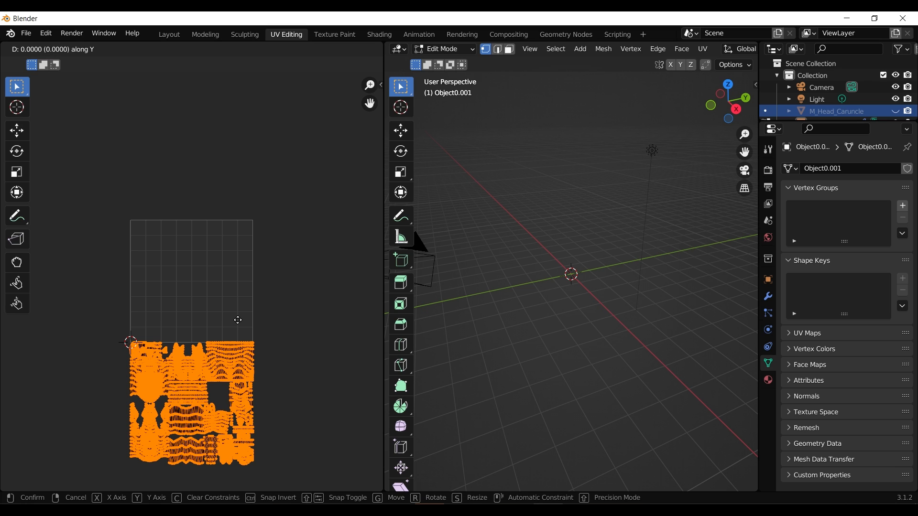
type("1")
key("Return")
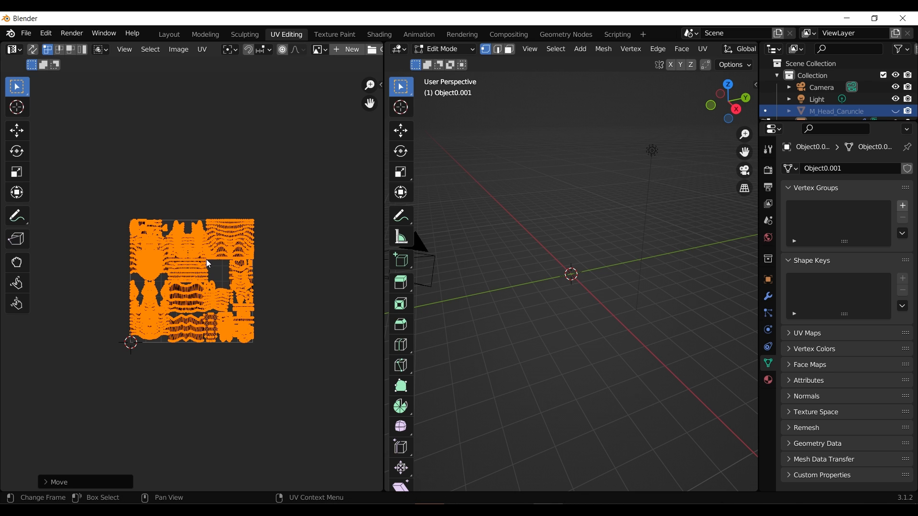
left_click(170, 35)
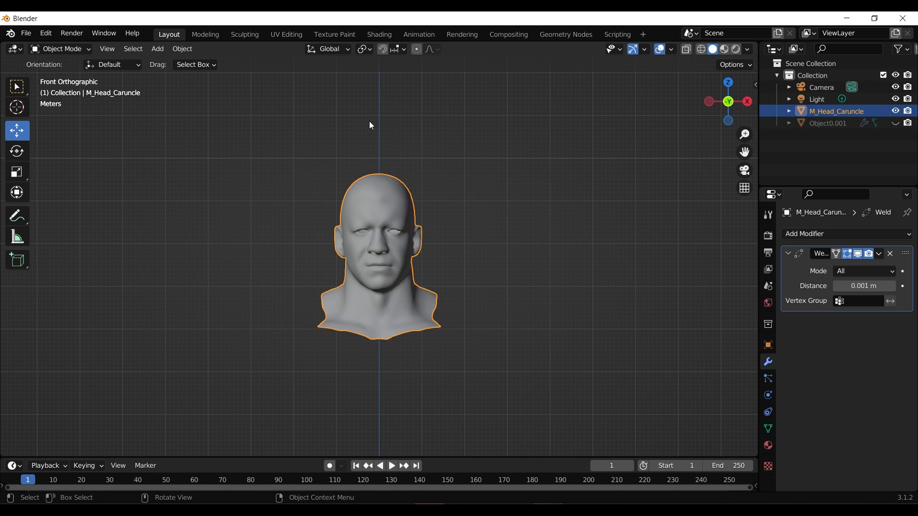
Switch to 3ds Max and add a MeshSmooth modifier to Object0 above its Unwrap UVW.
left_click(445, 215)
left_click(362, 183)
key("alt+Tab")
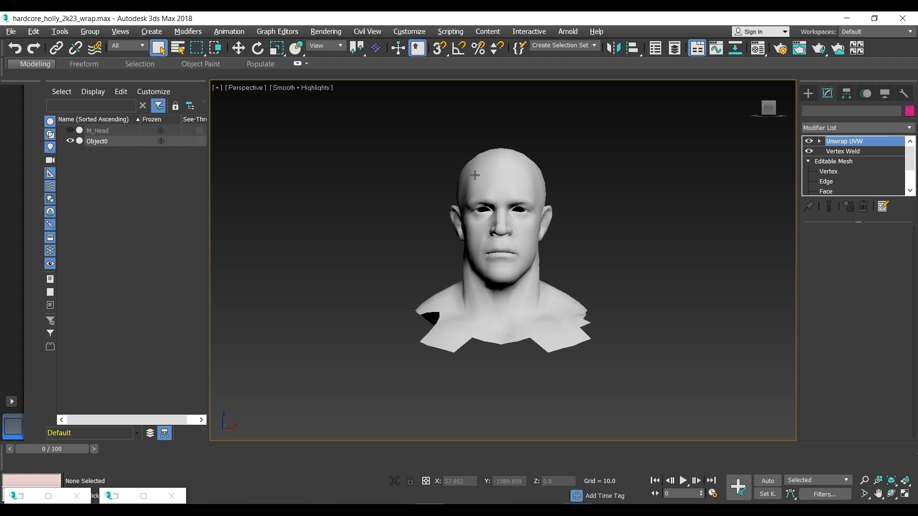
left_click(475, 175)
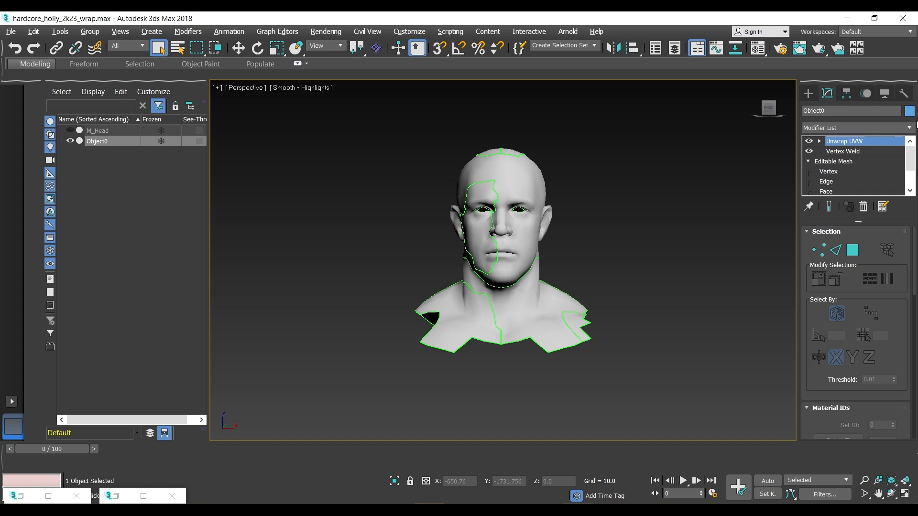
left_click(910, 130)
left_click_drag(909, 170, 917, 314)
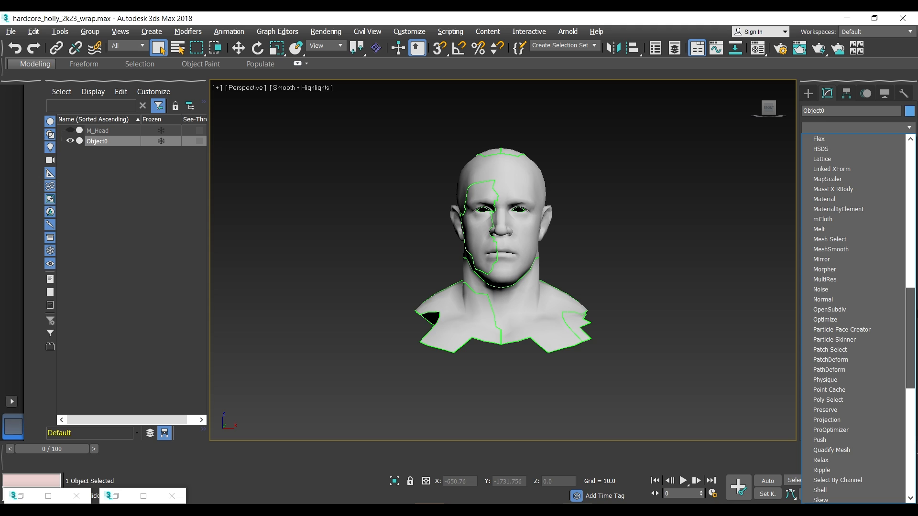
left_click(839, 253)
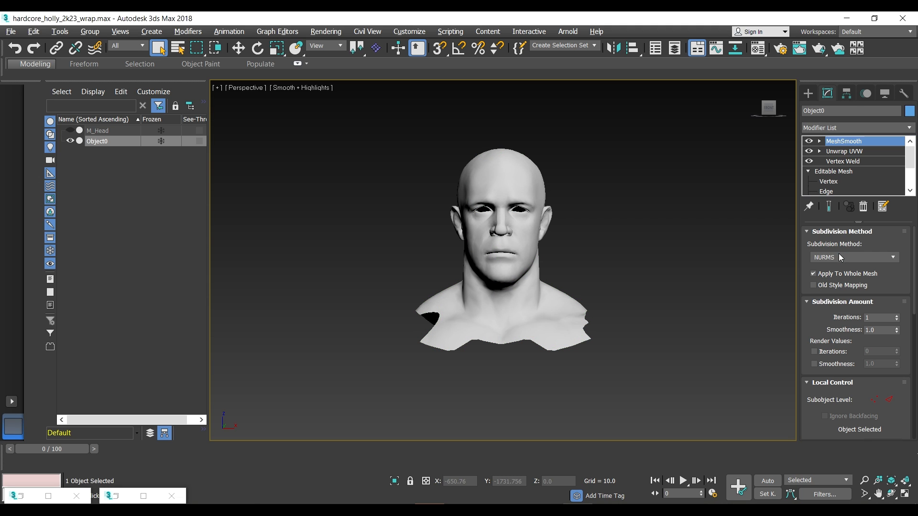
Compare the NURMS and Quad Output subdivision methods on Object0's MeshSmooth and keep Quad Output.
scroll(641, 236, "up", 3)
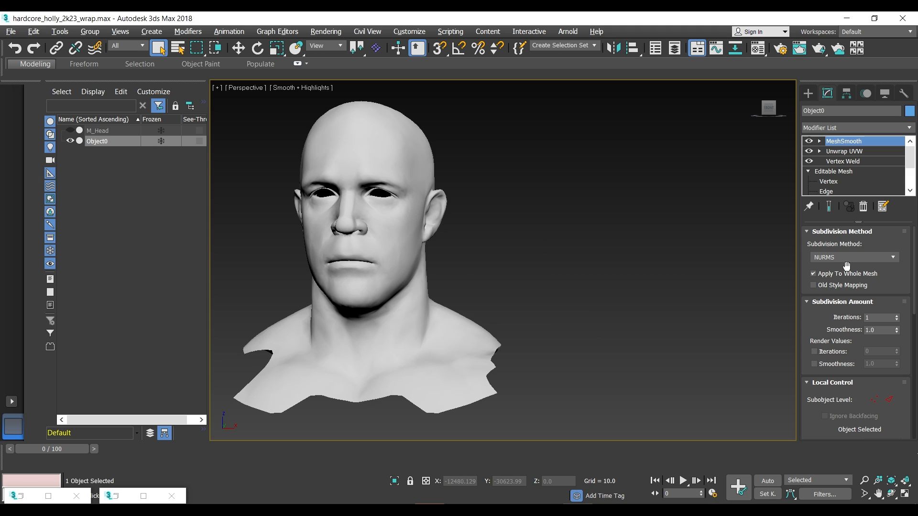
left_click(838, 258)
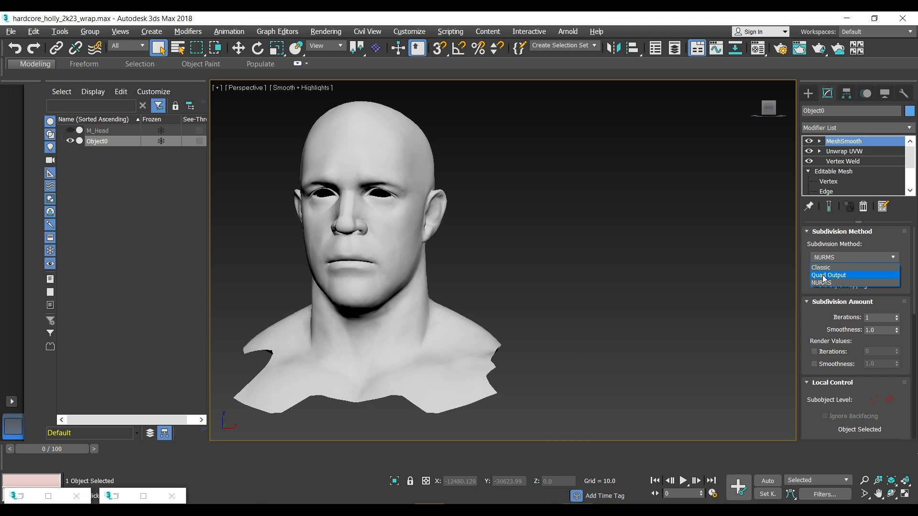
left_click(824, 275)
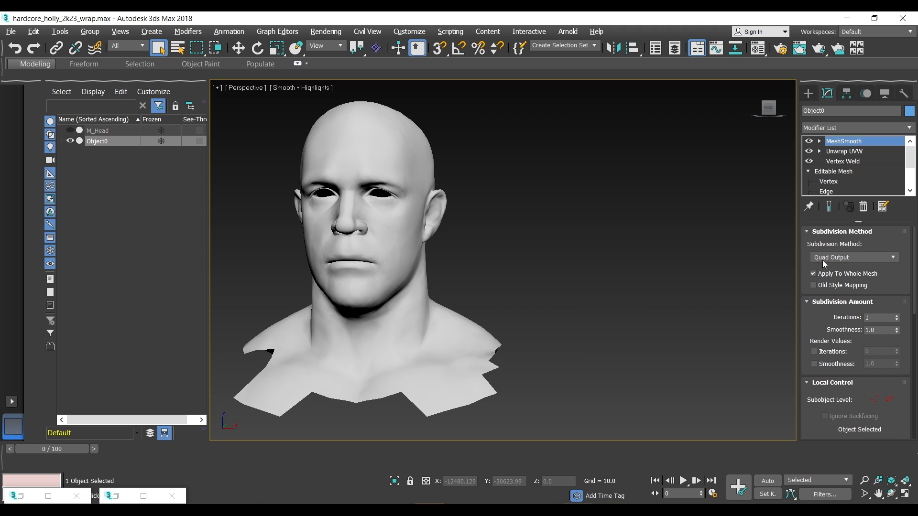
left_click(825, 261)
left_click(822, 283)
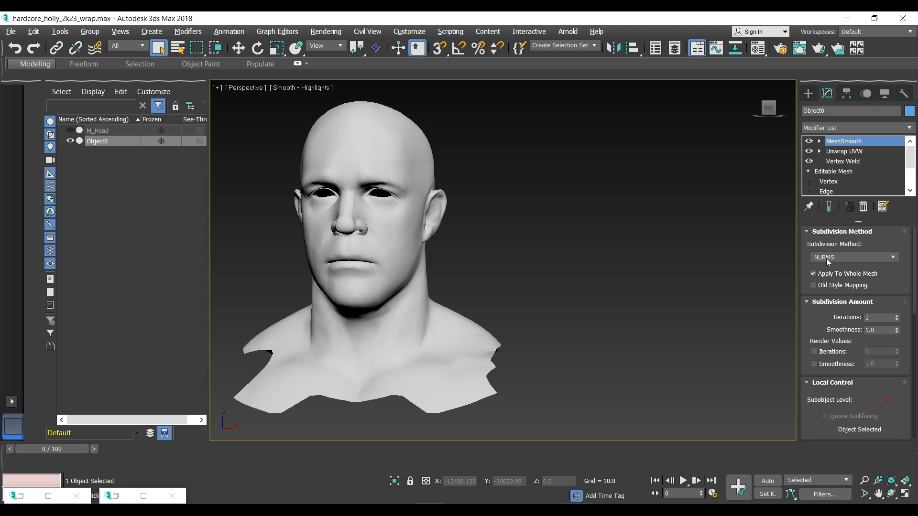
left_click(828, 261)
left_click(820, 277)
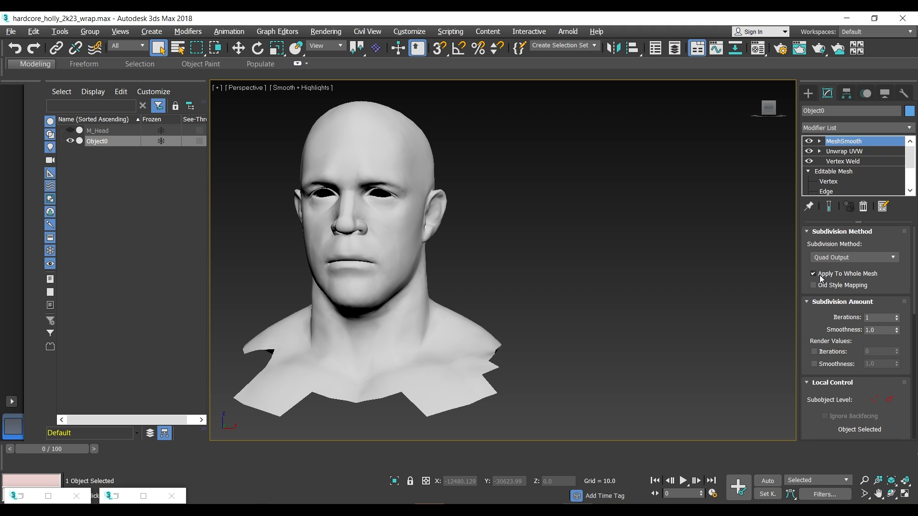
scroll(672, 234, "down", 3)
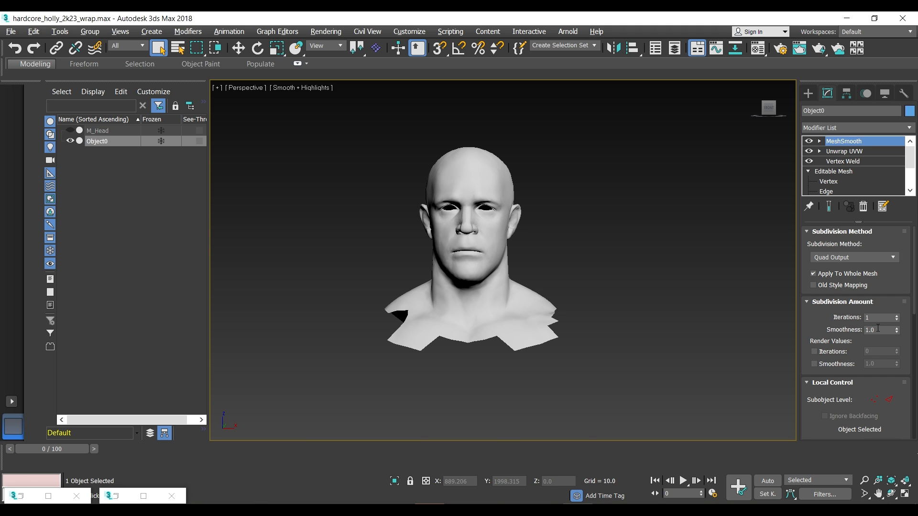
scroll(447, 218, "up", 5)
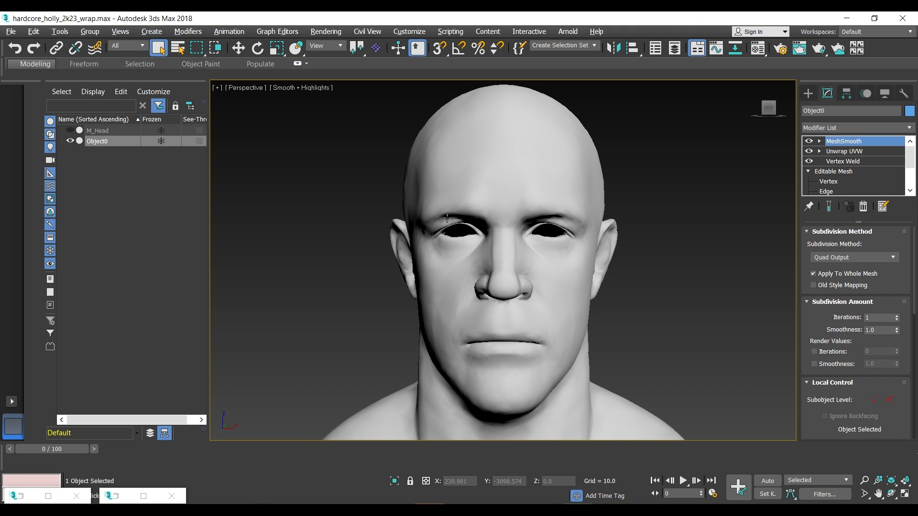
Compare the Classic and Quad Output subdivision methods on Object0's MeshSmooth and keep Quad Output.
left_click(842, 259)
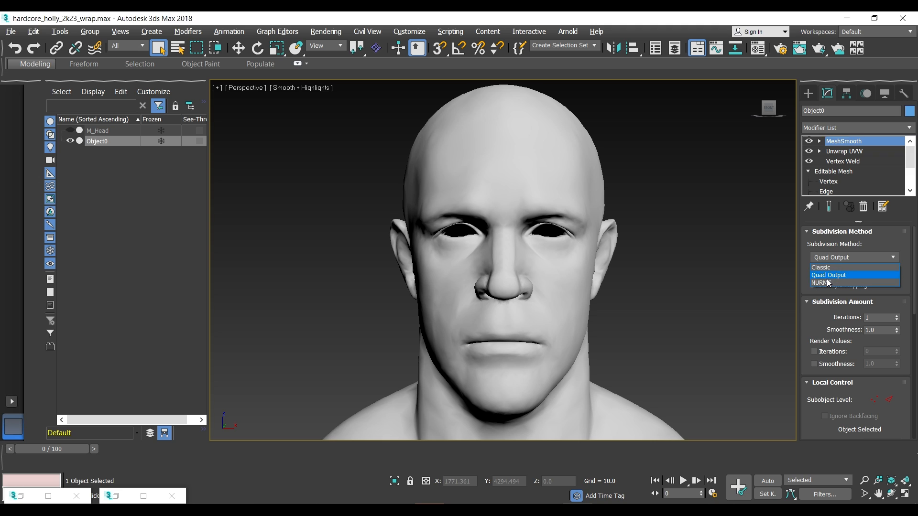
left_click(834, 266)
left_click(826, 260)
left_click(830, 279)
scroll(638, 252, "down", 3)
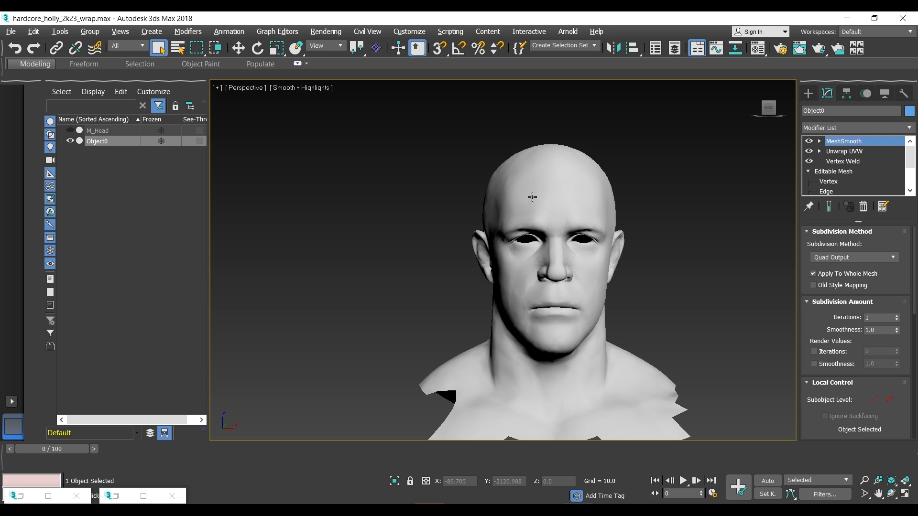
Export Object0 as holly_head in gw::OBJ-Exporter format to the G:\mods\2k23\models\hardcore holly\wrap folder.
left_click(9, 35)
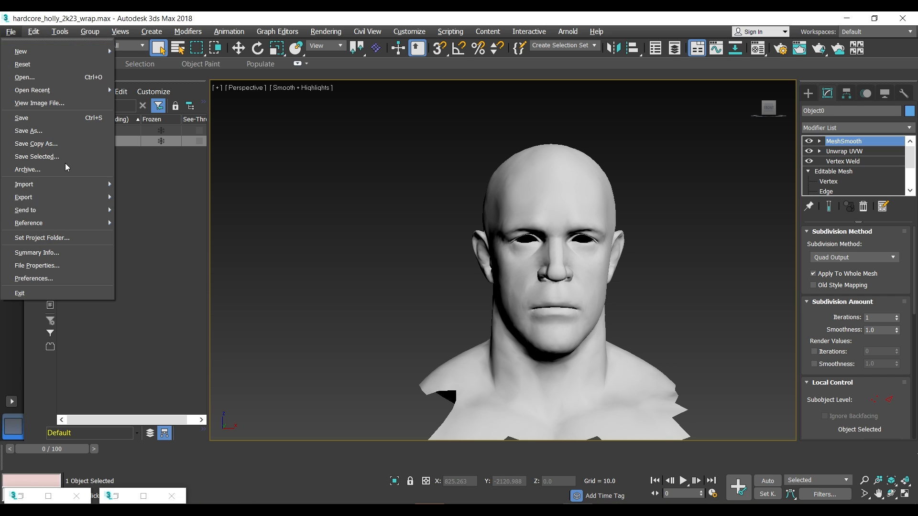
mouse_move(73, 197)
left_click(145, 218)
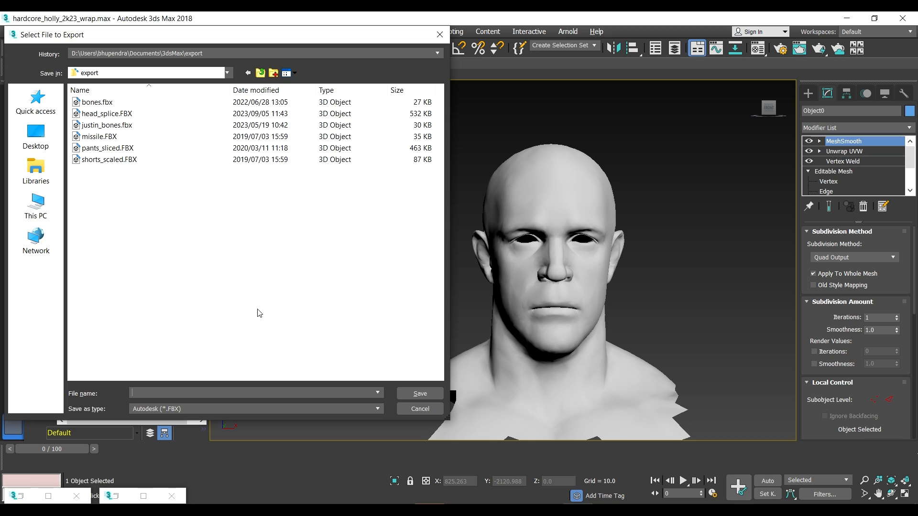
type("G:\\mods\\2k23\\models\\hardcore holly\\wrap\\objects")
key("Return")
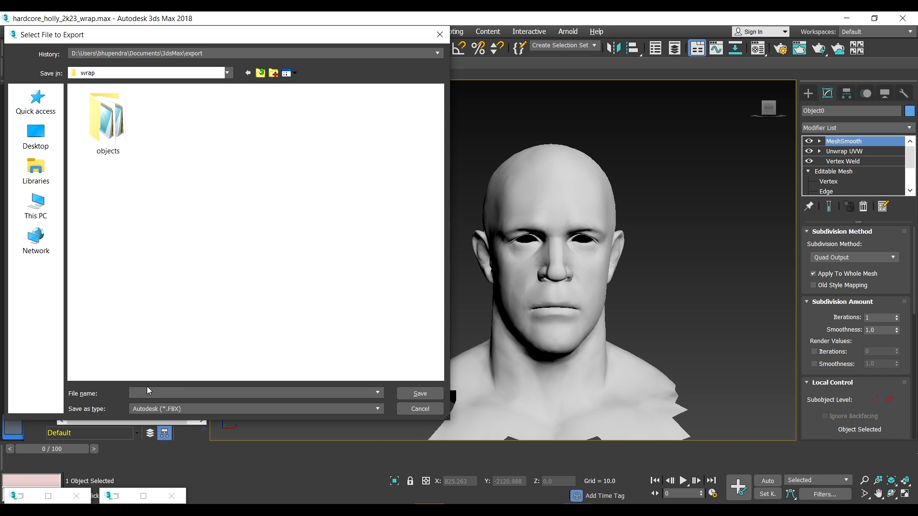
type("holly_head")
left_click(167, 413)
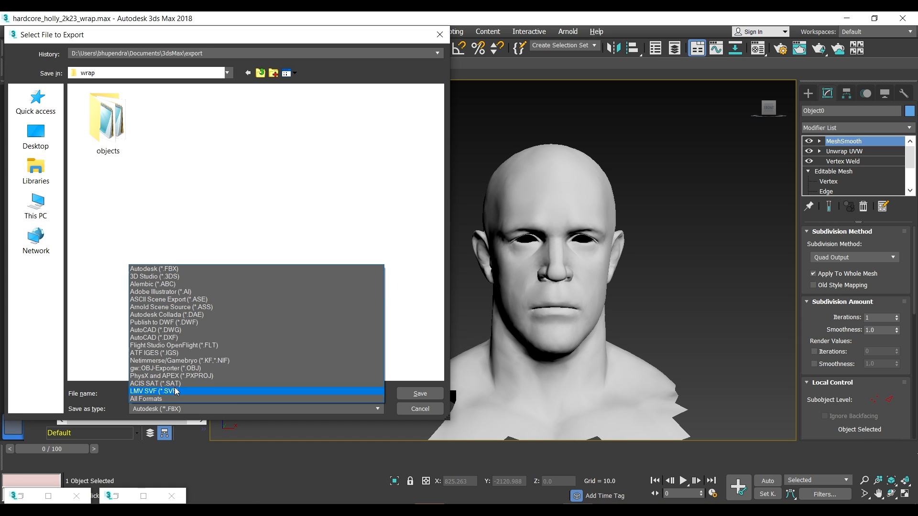
left_click(175, 372)
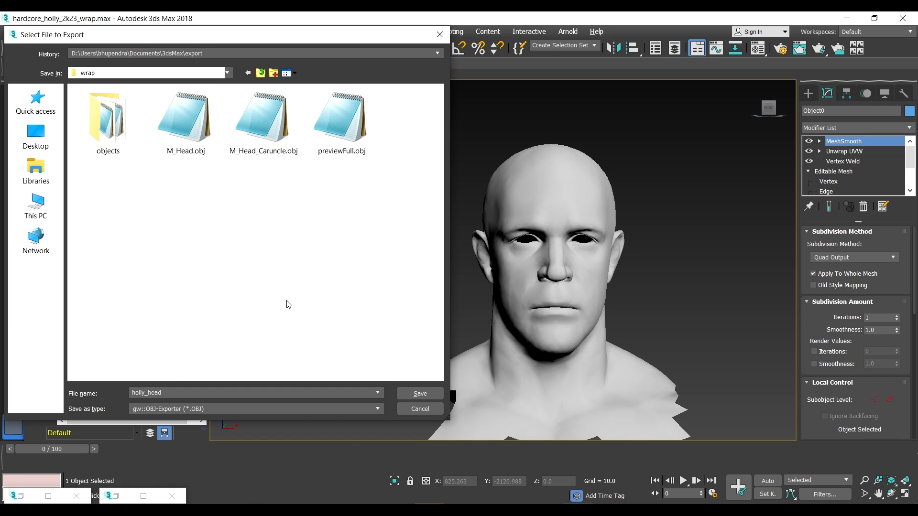
left_click(411, 394)
left_click(388, 357)
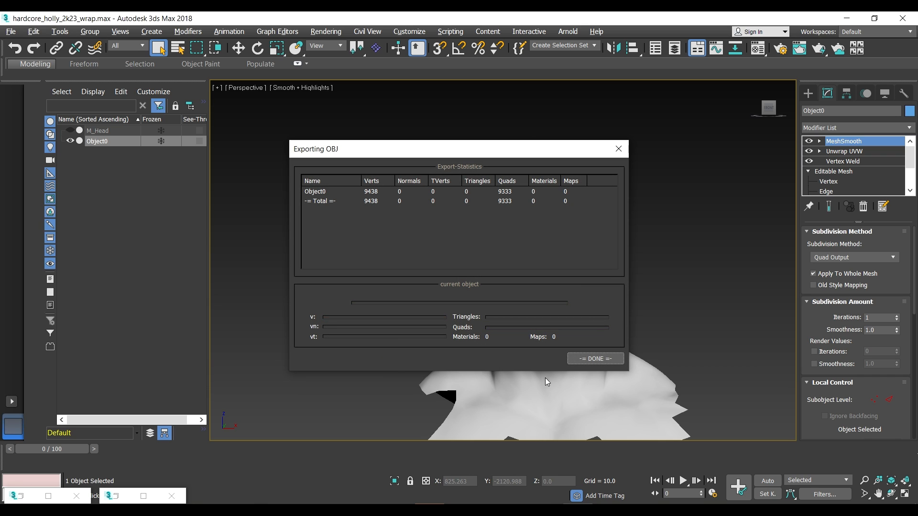
left_click(575, 361)
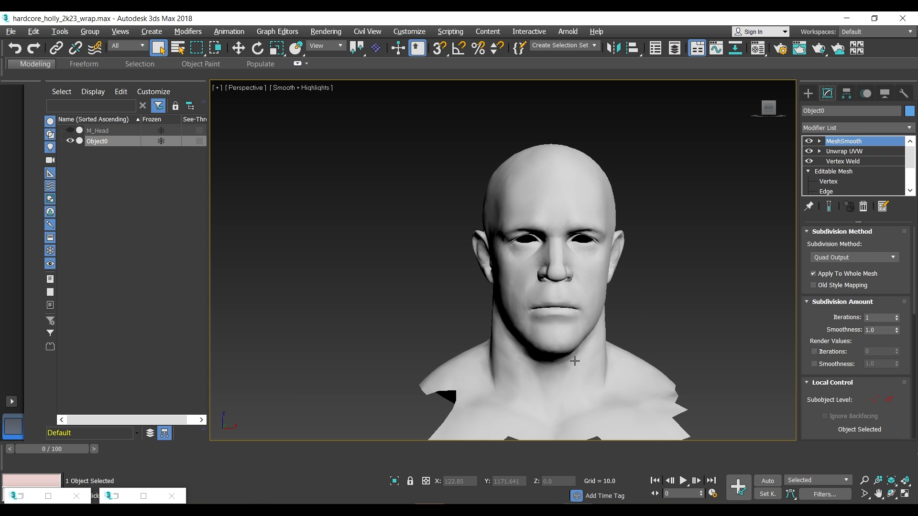
Hide Object0, then show and select M_Head.
left_click(69, 141)
left_click(70, 131)
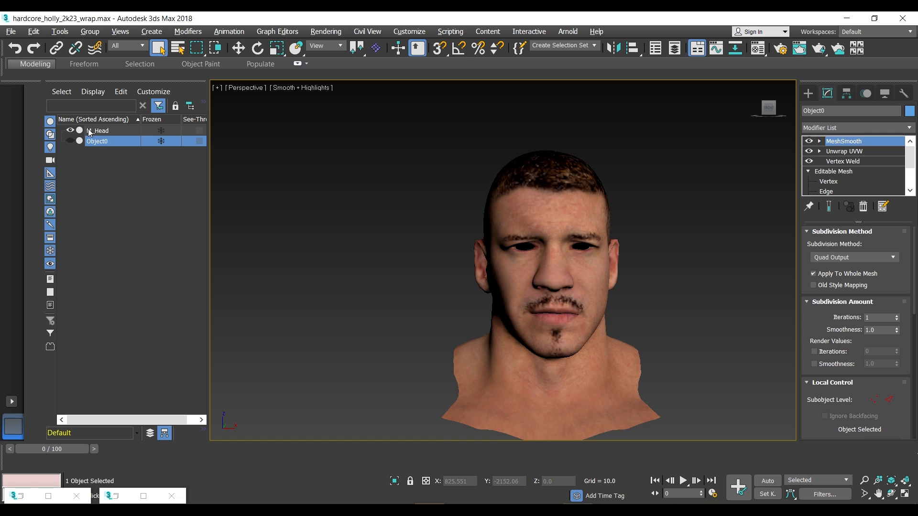
left_click(91, 131)
Export M_Head as guerrero_head in OBJ format to the same wrap folder.
left_click(19, 32)
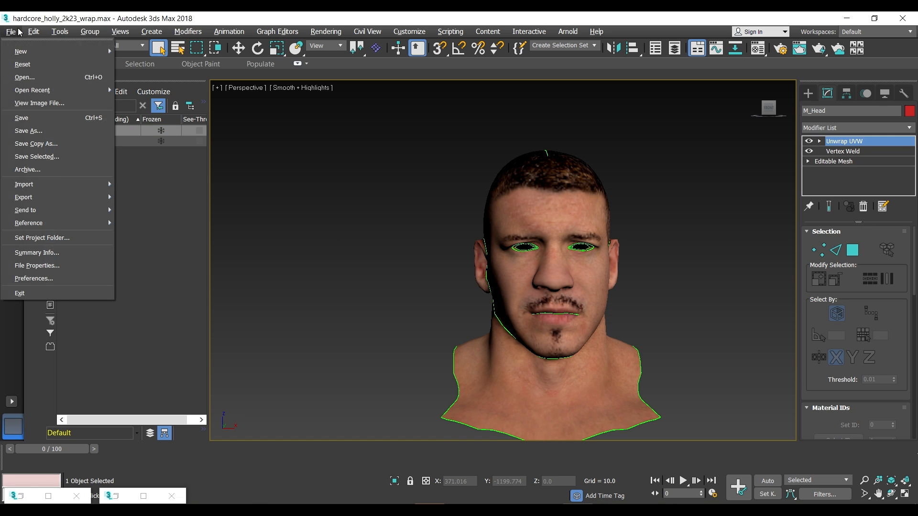
left_click(150, 218)
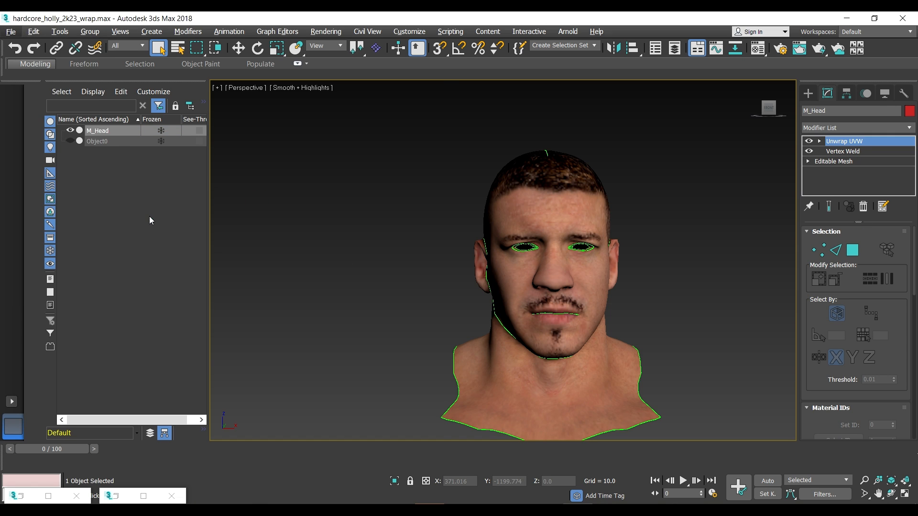
type("gu")
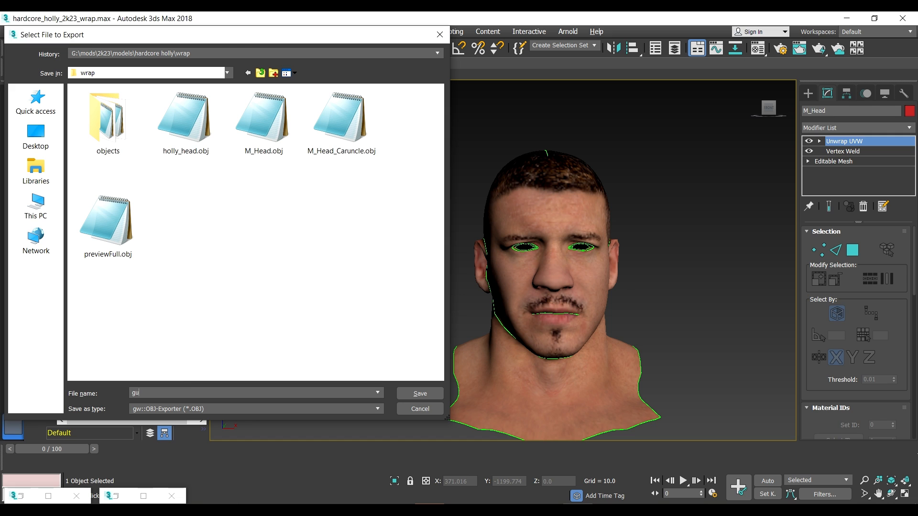
type("errero_head")
key("Return")
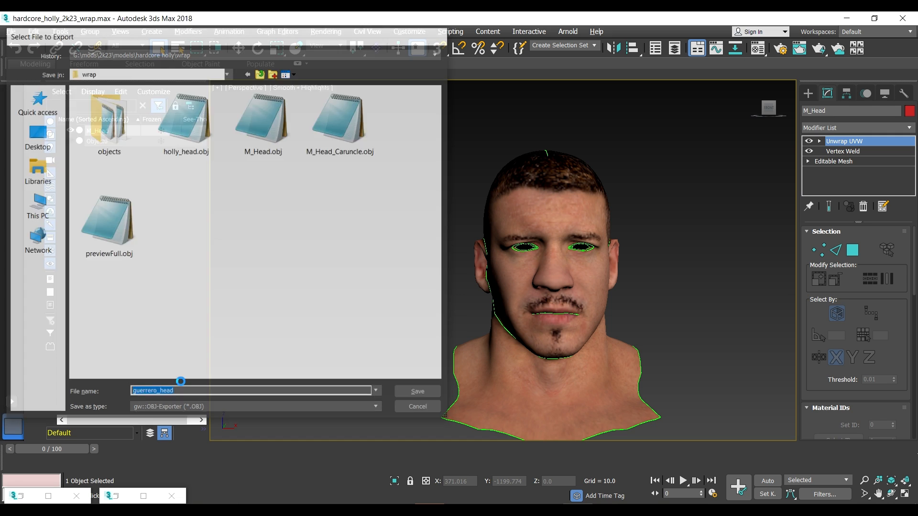
left_click(391, 356)
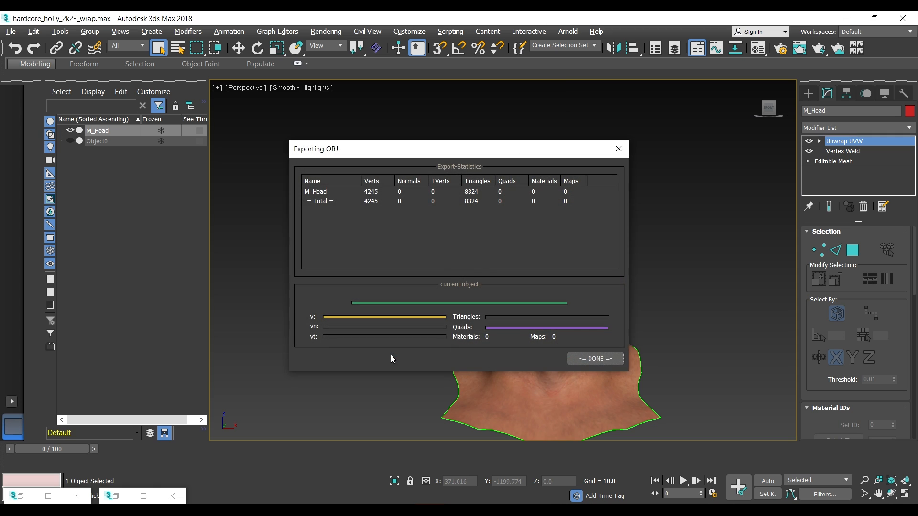
left_click(595, 359)
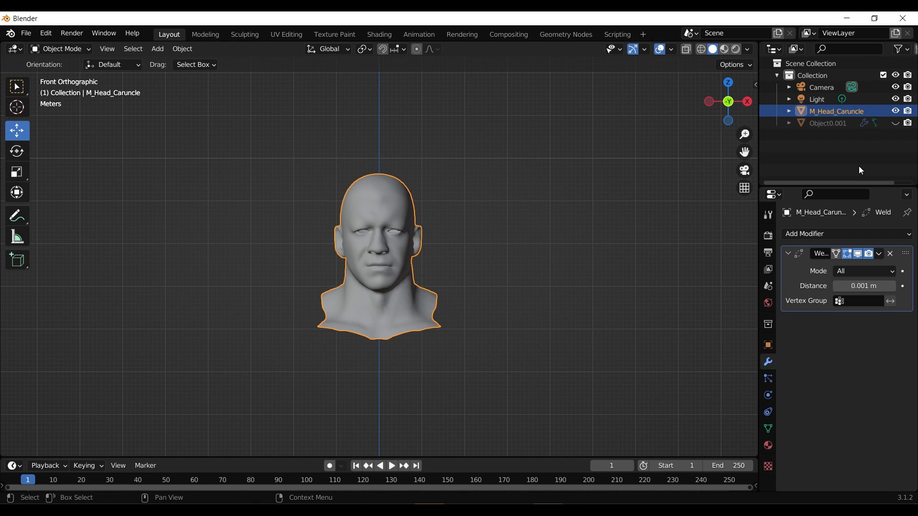
left_click(896, 112)
left_click(895, 123)
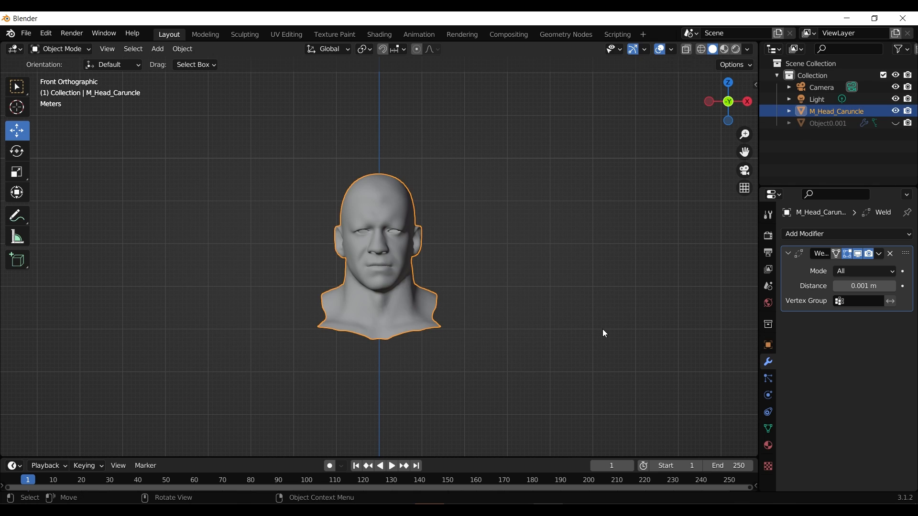
Switch to Wrap, load holly_head.obj from the wrap folder into the LoadGeom1 node and display it from the front.
left_click(637, 511)
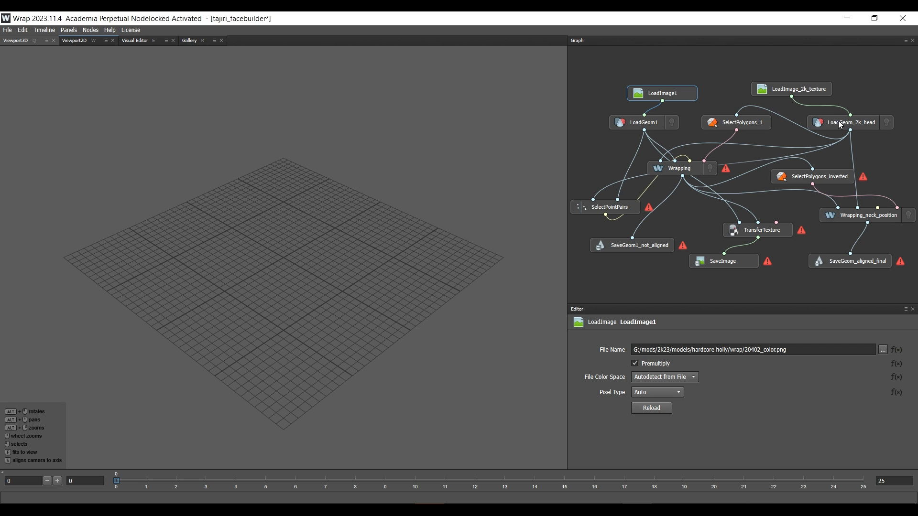
left_click(634, 125)
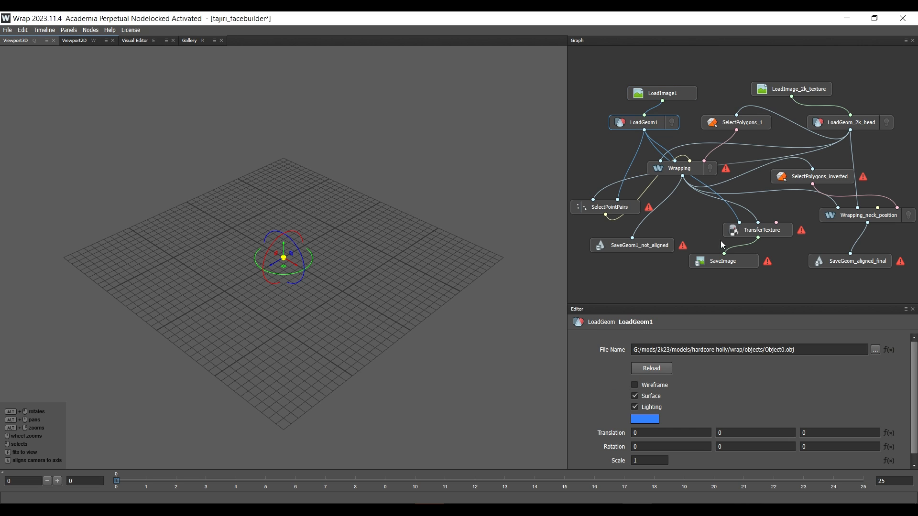
left_click(876, 350)
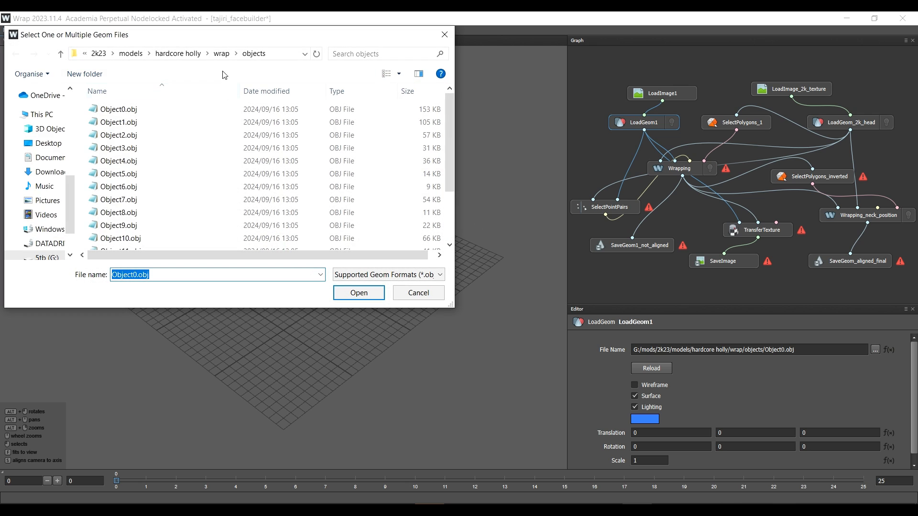
left_click(223, 54)
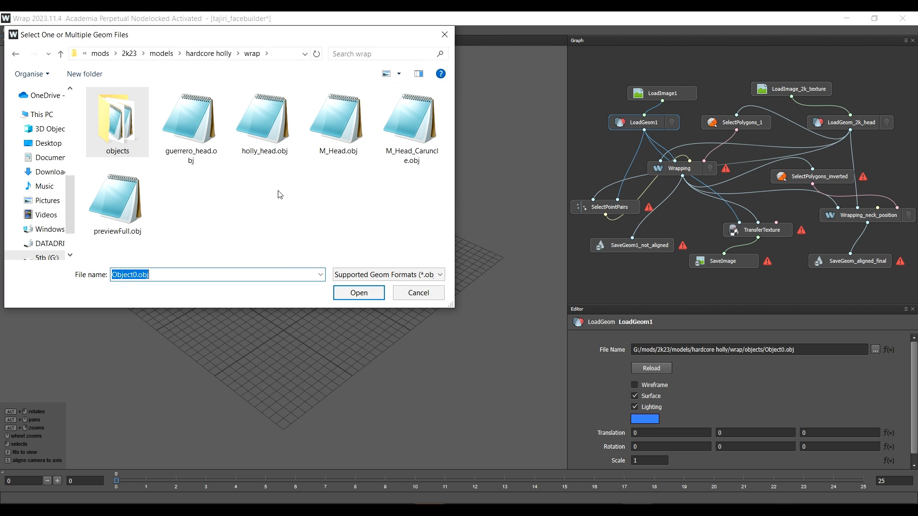
double_click(270, 133)
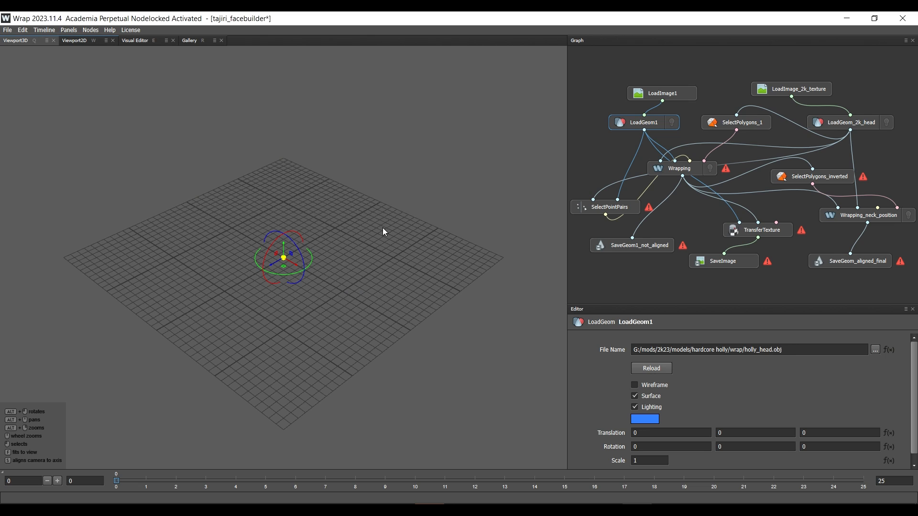
left_click(671, 123)
key("f")
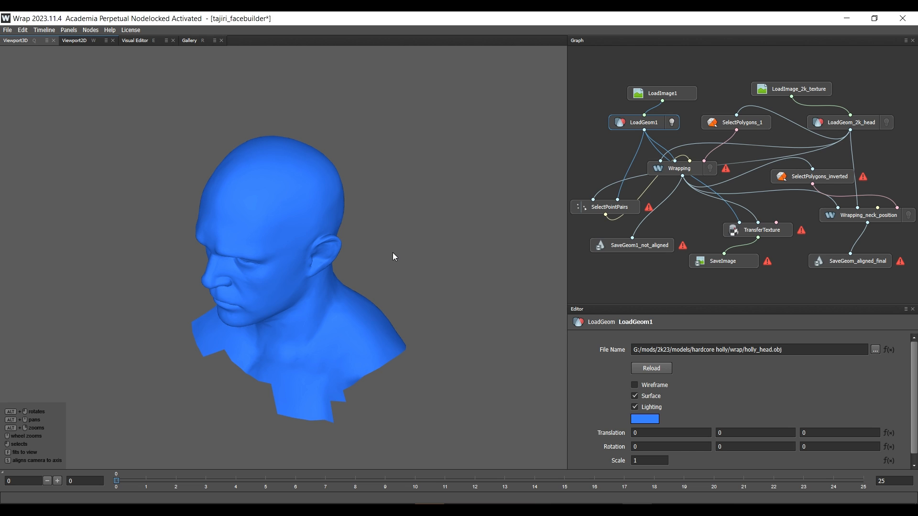
left_click_drag(393, 256, 423, 199, "alt")
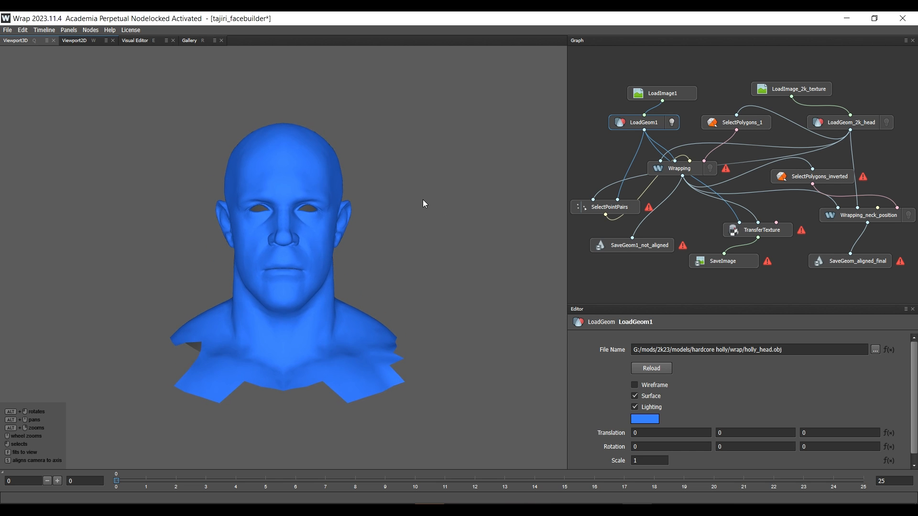
Load 20402_color.png into the LoadImage1 node as the Holly head's texture and turn off LoadGeom1's display.
left_click(655, 97)
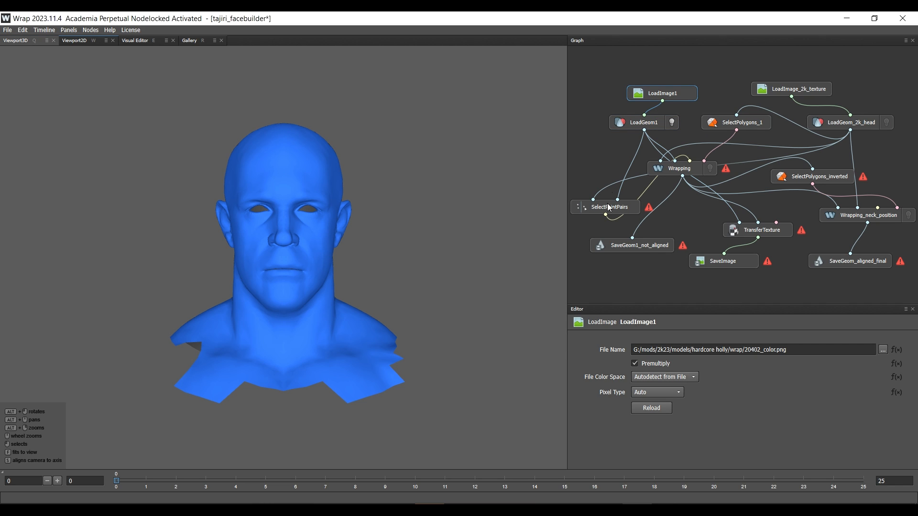
left_click(883, 350)
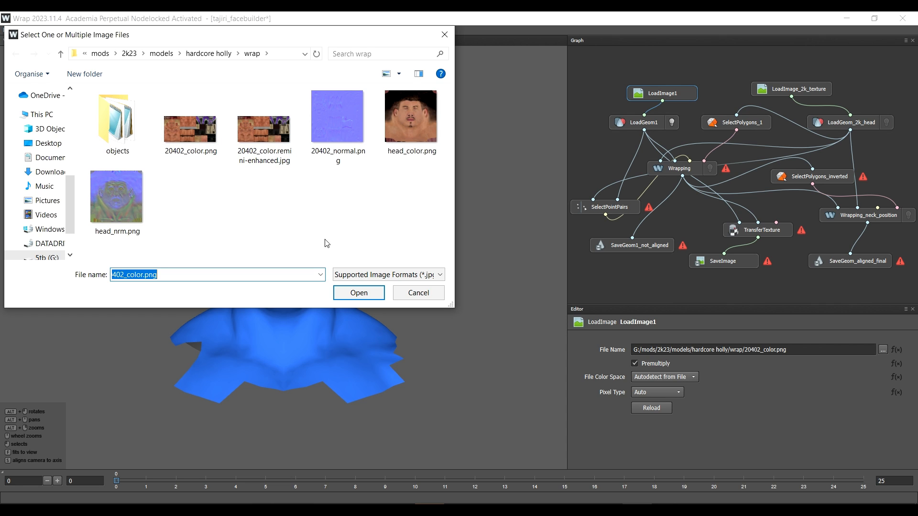
double_click(194, 146)
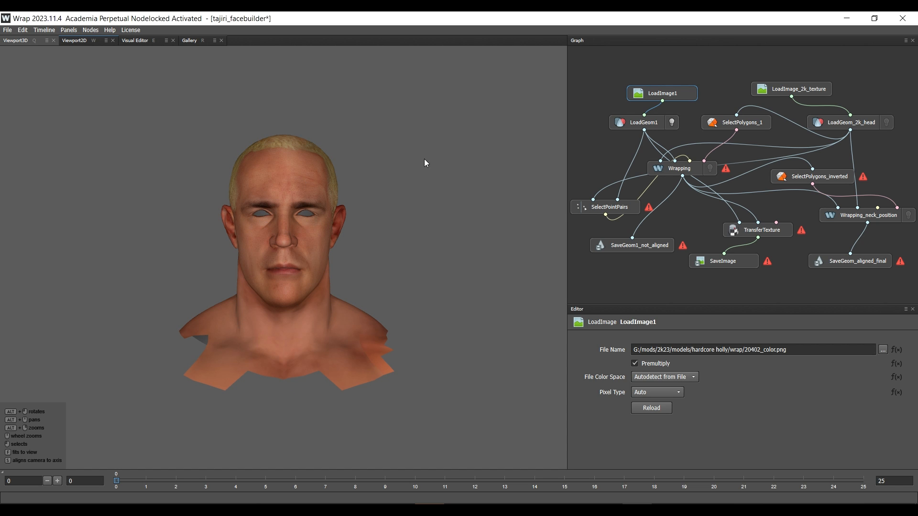
left_click(672, 123)
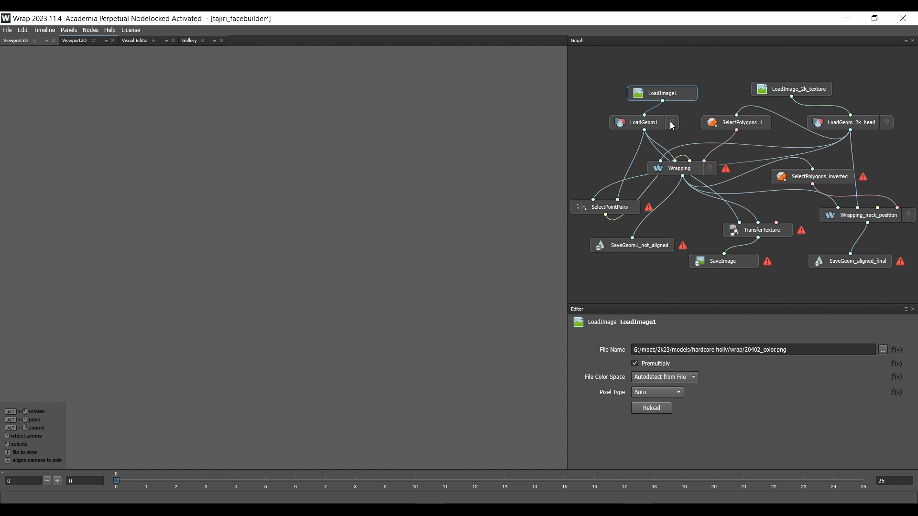
Load guerrero_head.obj from the hardcore holly\wrap folder into the LoadGeom_2k_head node.
left_click(852, 127)
left_click(876, 349)
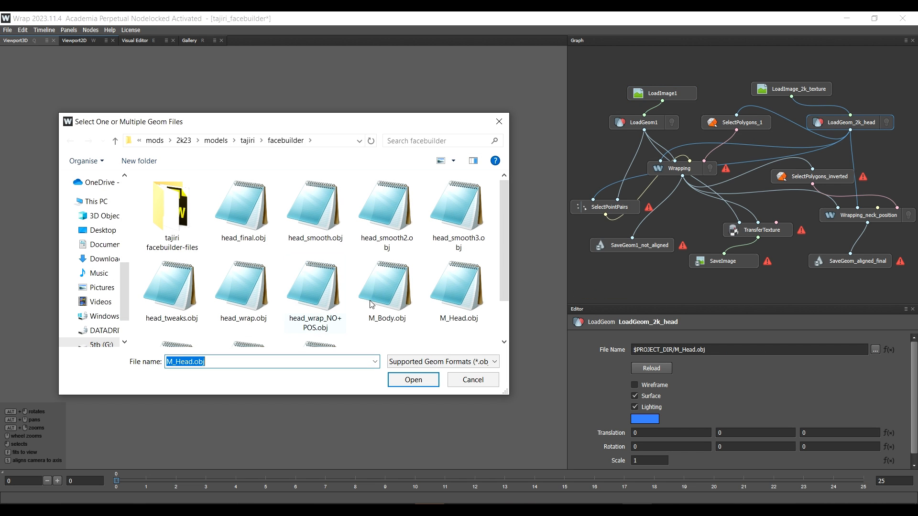
left_click(335, 145)
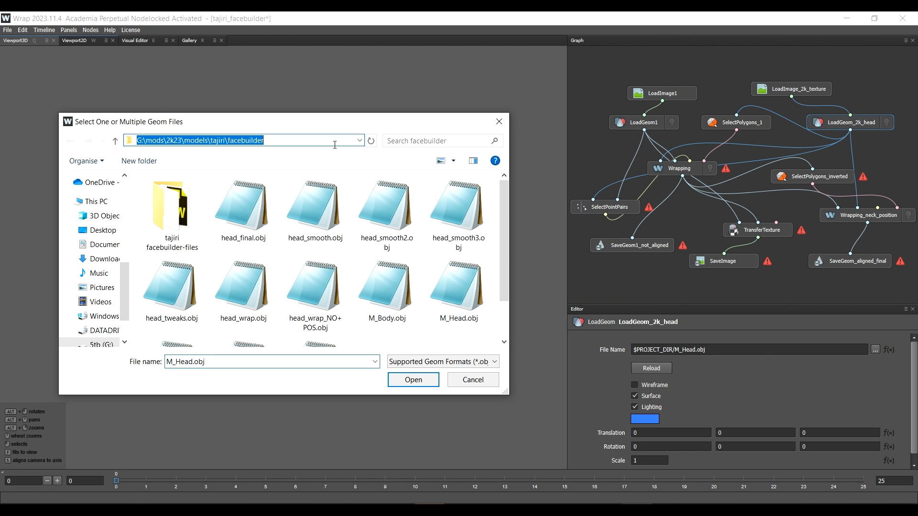
type("G:\\mods\\2k23\\models\\hardcore holly\\wrap\\objects")
key("Return")
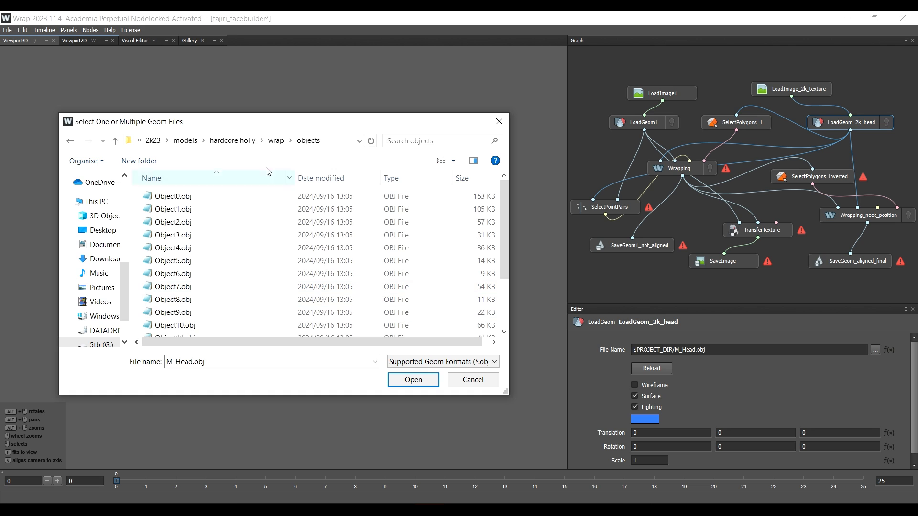
left_click(276, 140)
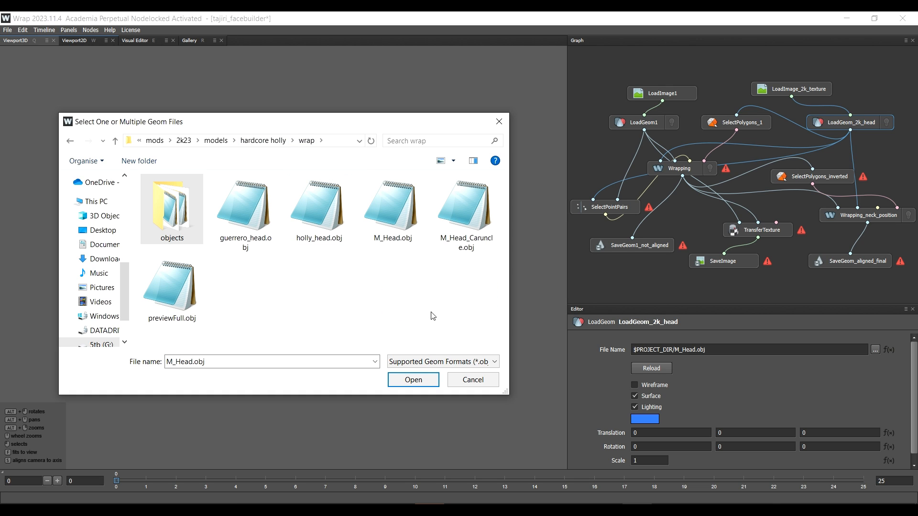
double_click(246, 216)
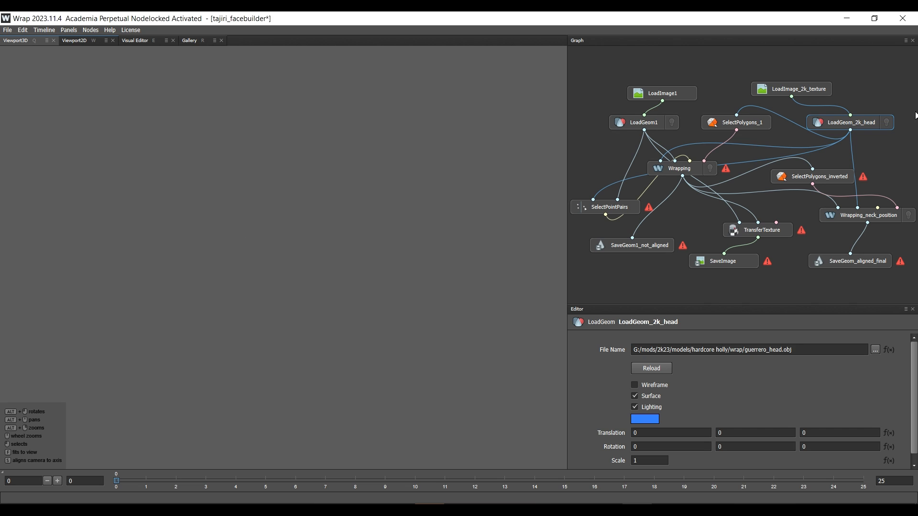
Load head_color.png from the hardcore holly\wrap folder into the LoadImage_2k_texture node and display LoadGeom_2k_head.
left_click(792, 92)
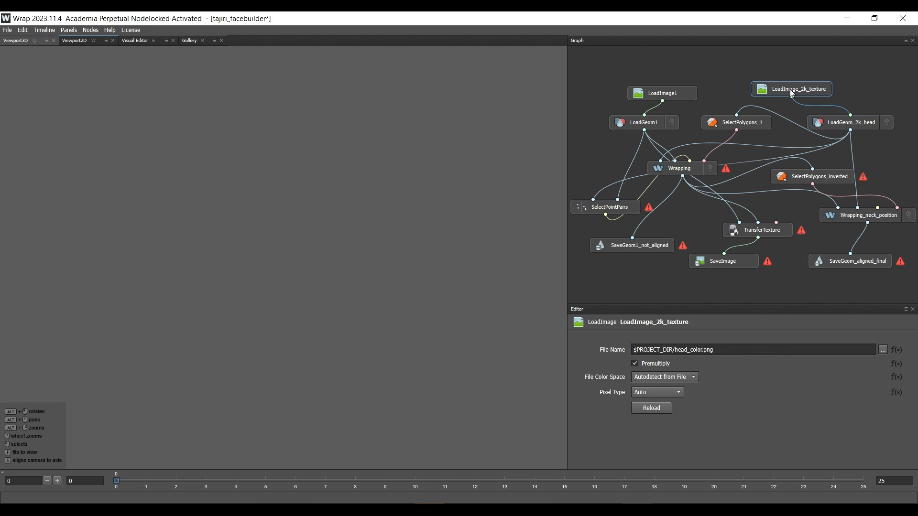
left_click(884, 350)
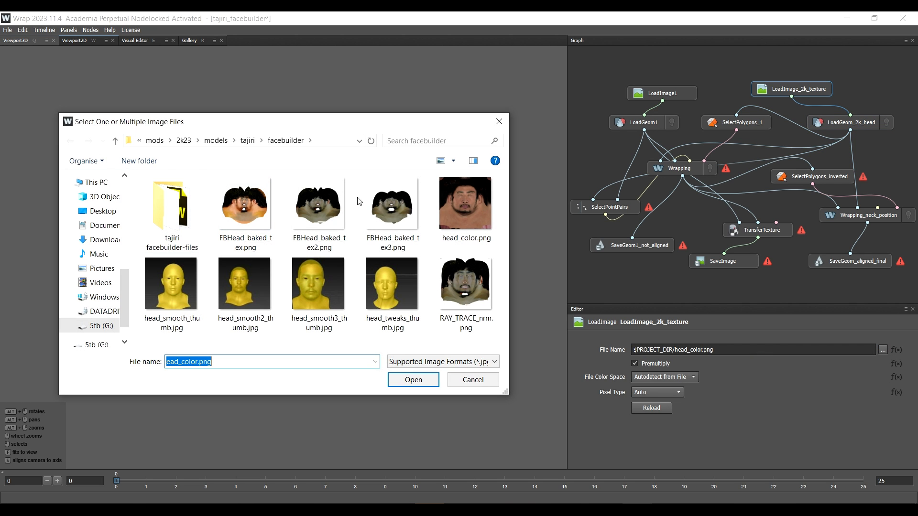
left_click(326, 139)
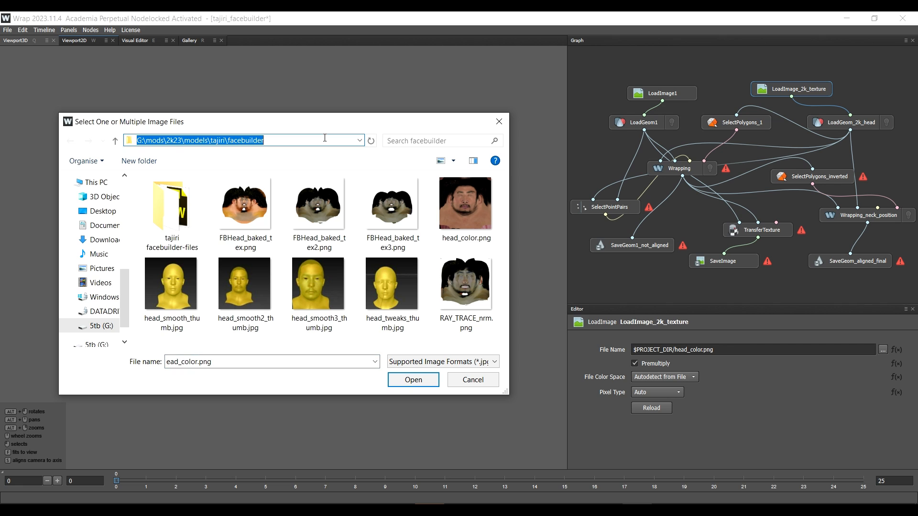
type("G:\\mods\\2k23\\models\\hardcore holly\\wrap\\objects")
key("Return")
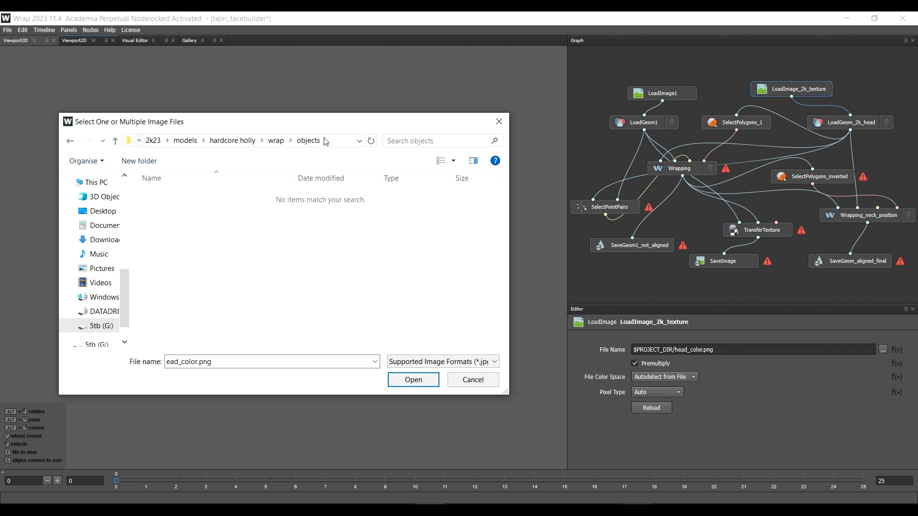
left_click(276, 141)
double_click(452, 232)
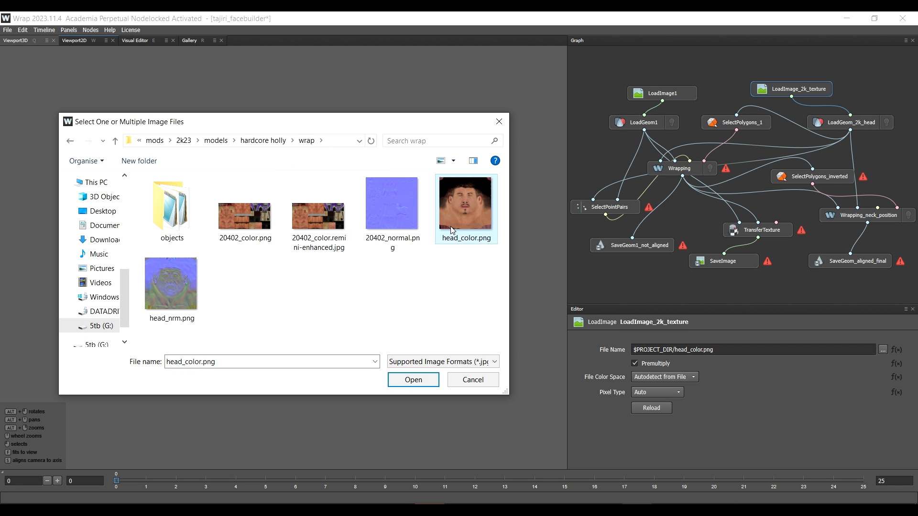
left_click(887, 123)
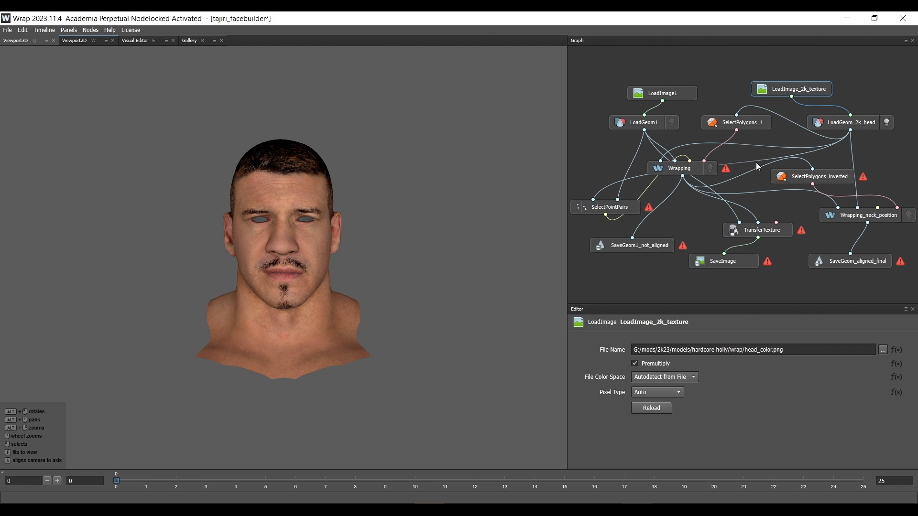
Open the SelectPolygons_1 node for visual editing and clear its old polygon selection on the 2K head.
mouse_move(728, 171)
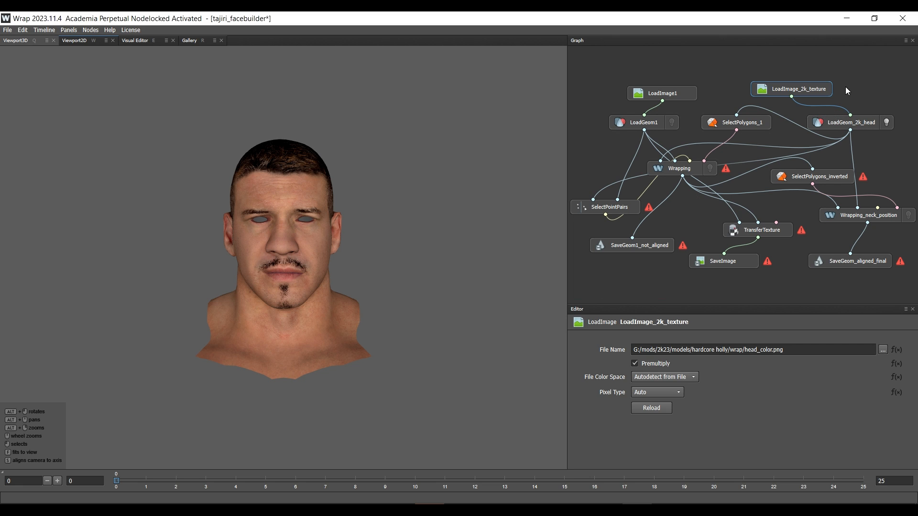
left_click(738, 128)
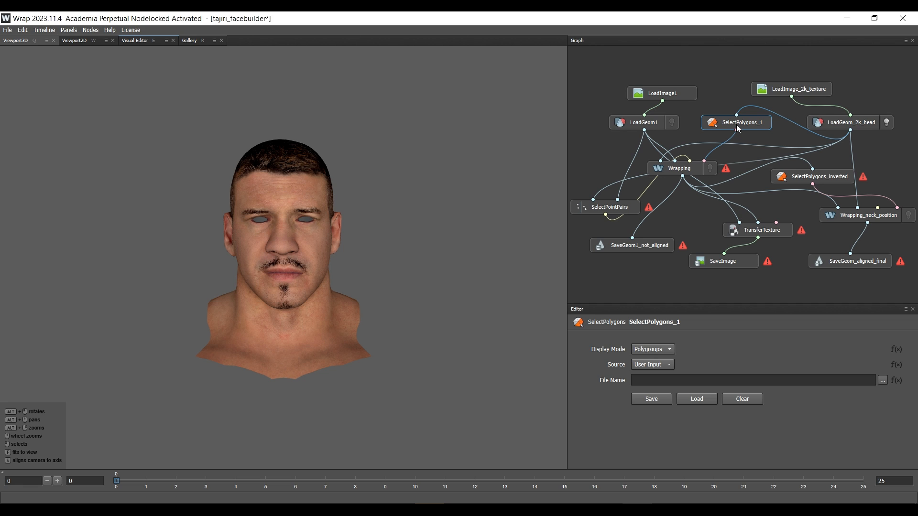
left_click(129, 42)
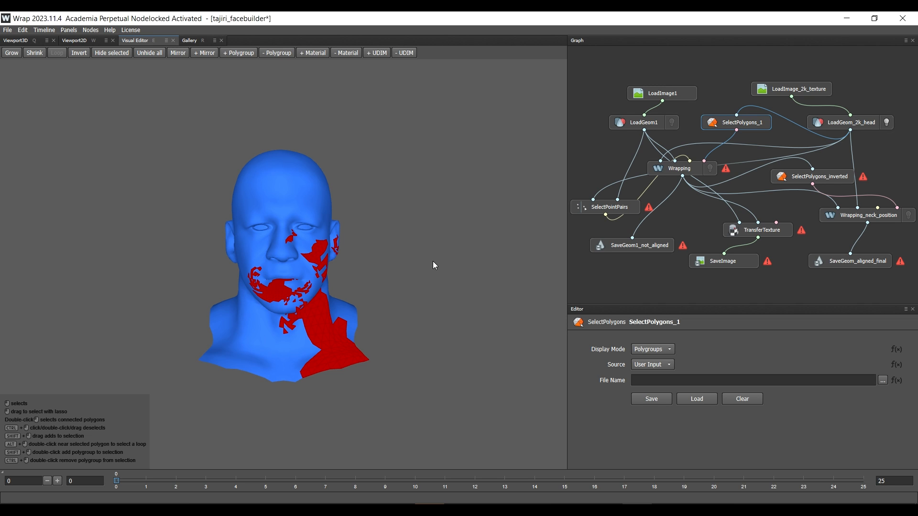
left_click(444, 244)
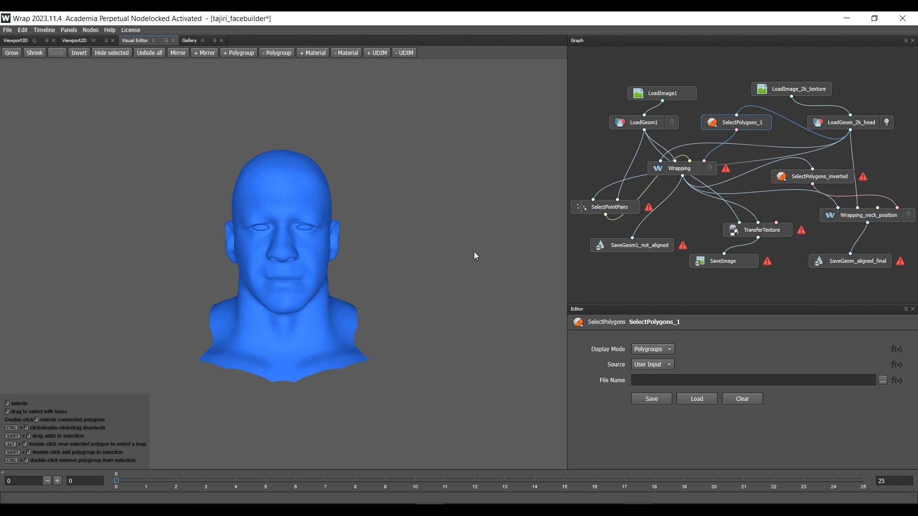
Lasso-select the 2K head's lower neck and shoulder polygons, adding the unselected area on the opposite side.
left_click_drag(492, 296, 352, 297)
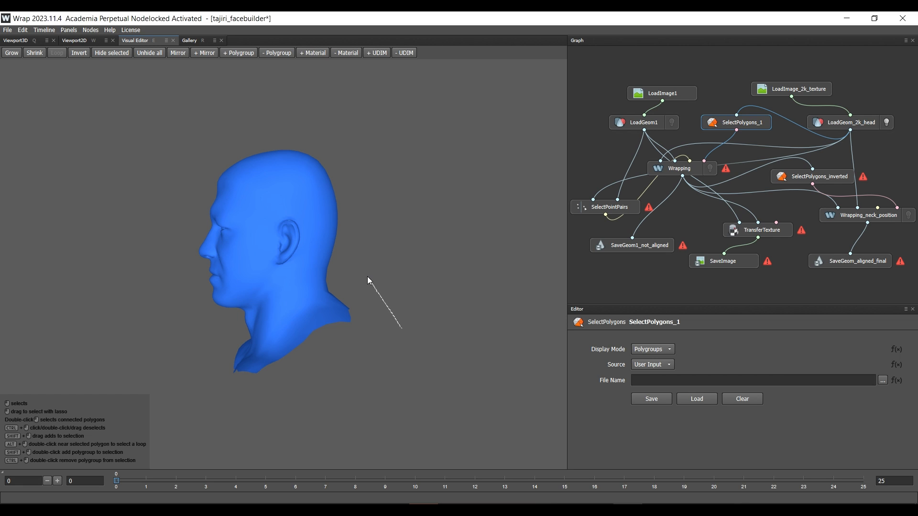
mouse_move(367, 277)
left_mouse_down()
mouse_move(233, 336)
mouse_move(210, 373)
mouse_move(211, 414)
mouse_move(216, 420)
mouse_move(302, 362)
left_mouse_up()
scroll(292, 322, "up", 1)
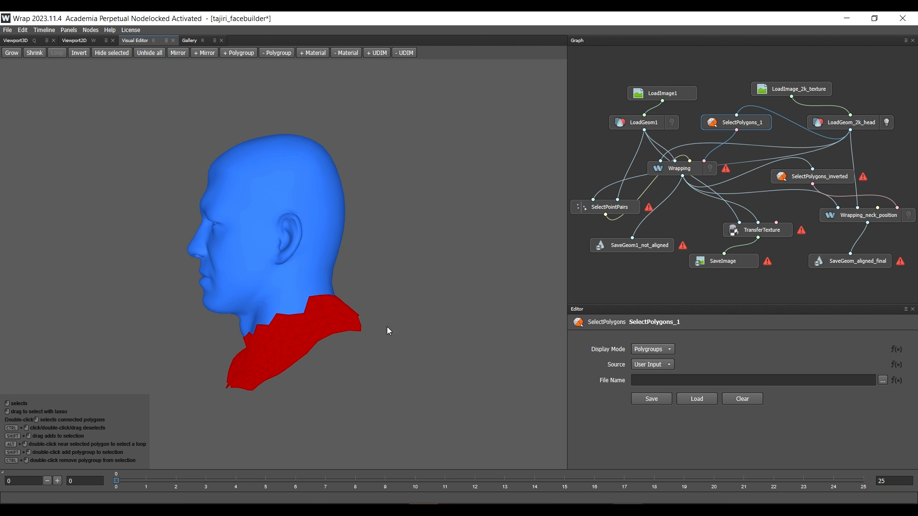
middle_click_drag(434, 294, 162, 365)
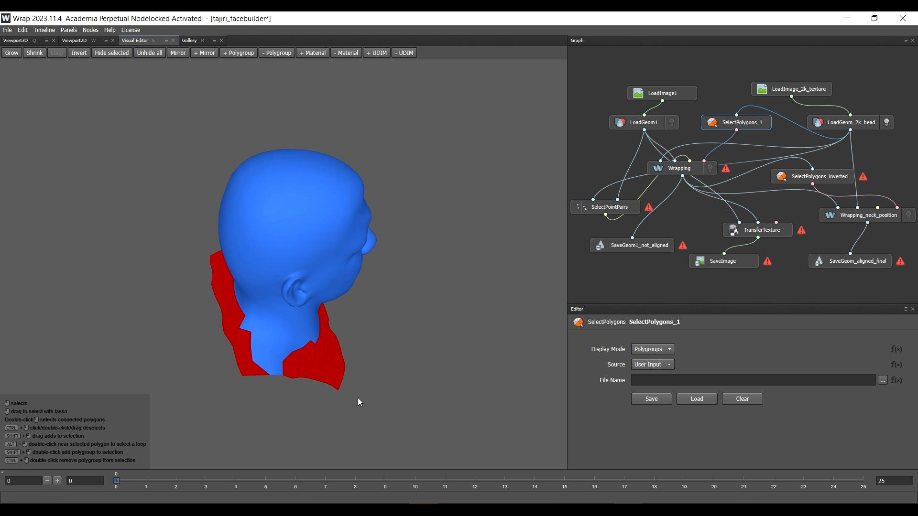
mouse_move(325, 356)
left_mouse_down("shift")
mouse_move(243, 337)
mouse_move(251, 368)
mouse_move(303, 424)
left_mouse_up("shift")
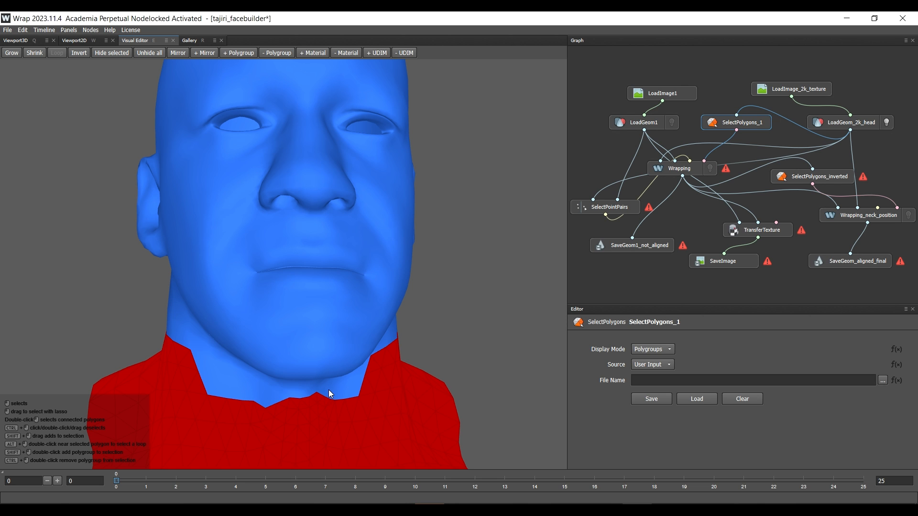
Deselect the throat polygons just beneath the chin and add the missing polygons at the back of the neck base.
mouse_move(329, 389)
middle_mouse_down()
mouse_move(322, 397)
mouse_move(325, 377)
middle_mouse_up()
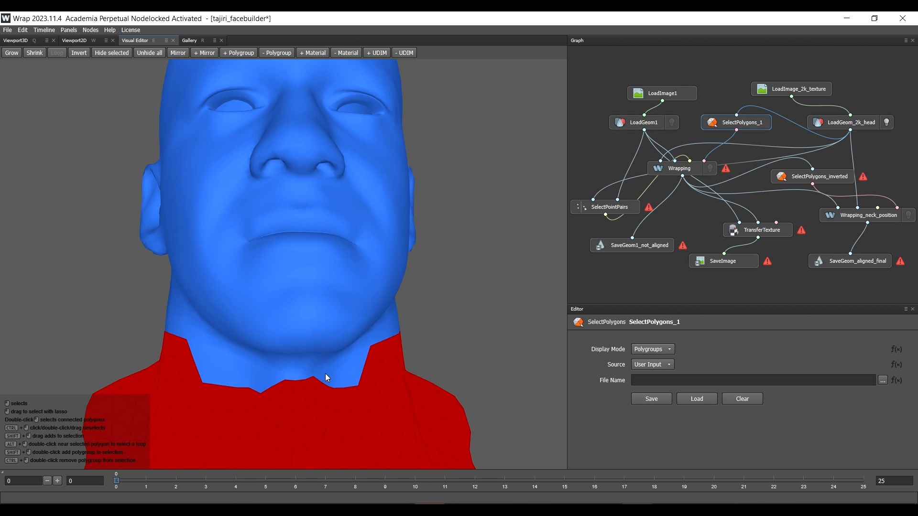
left_click_drag(300, 401, 262, 381, "ctrl")
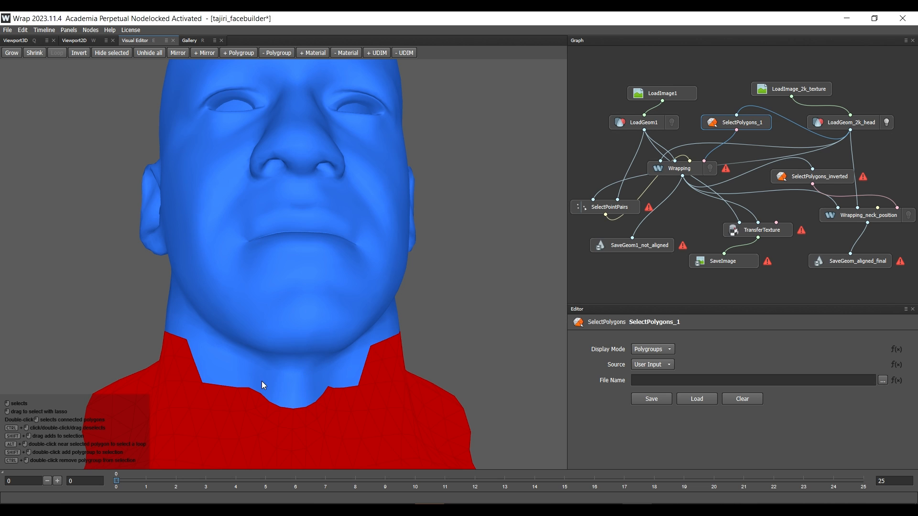
middle_click_drag(287, 373, 261, 372)
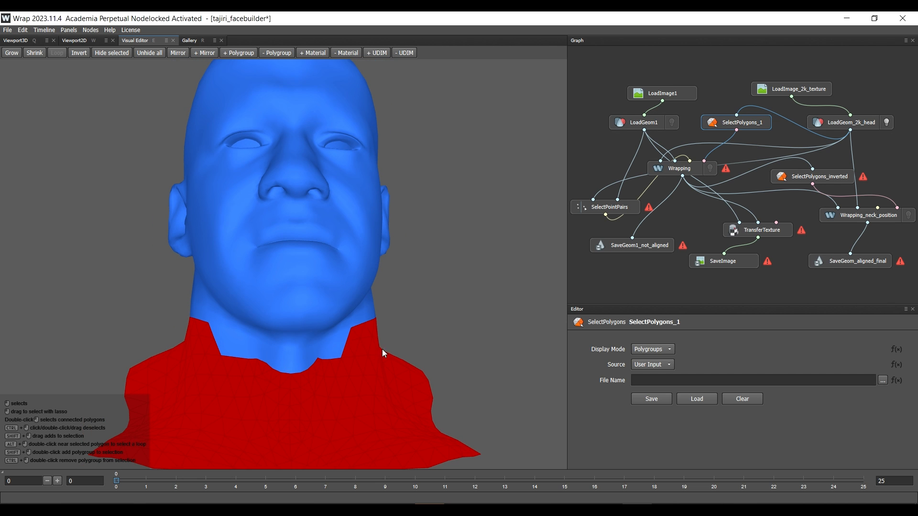
middle_click_drag(394, 330, 164, 421)
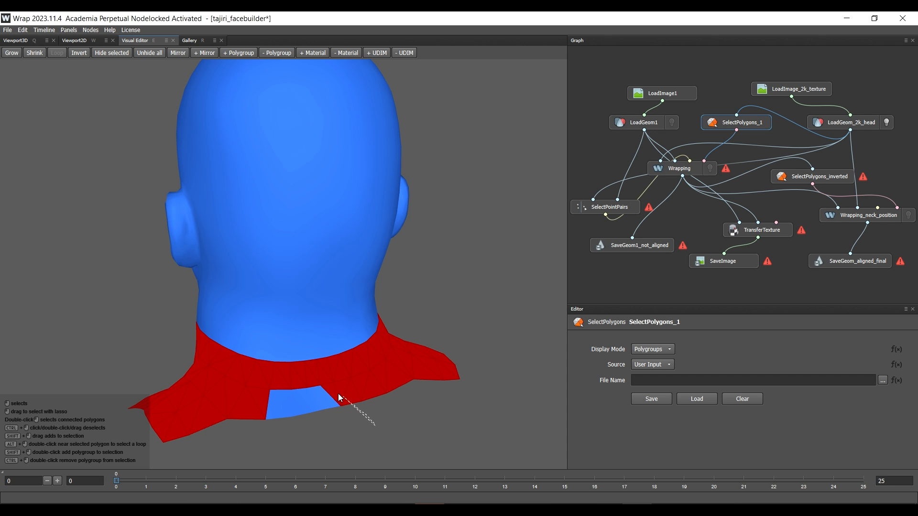
mouse_move(338, 395)
left_mouse_down("shift")
mouse_move(240, 401)
mouse_move(195, 439)
left_mouse_up("shift")
middle_click_drag(68, 367, 344, 317)
scroll(390, 328, "down", 3)
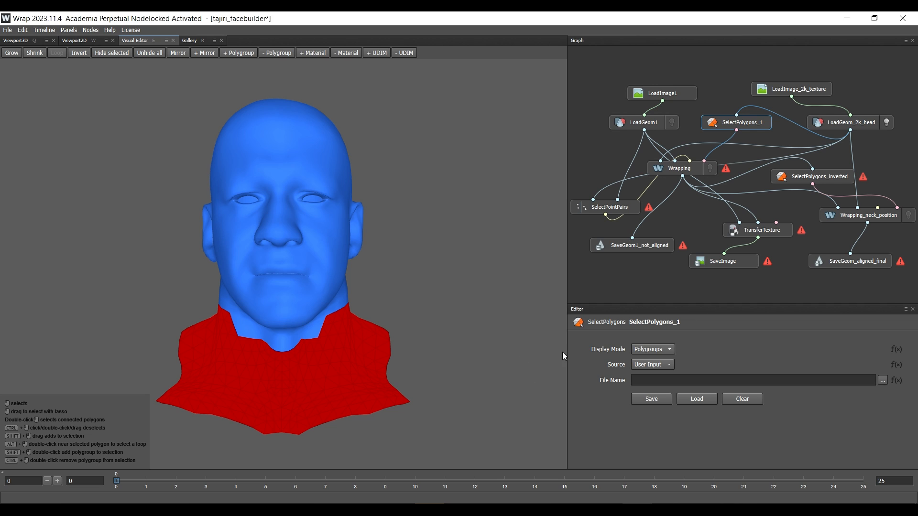
Clear all old points in the SelectPointPairs node and place matching points 1 and 2 on both heads' forehead and nose tip.
left_click(609, 207)
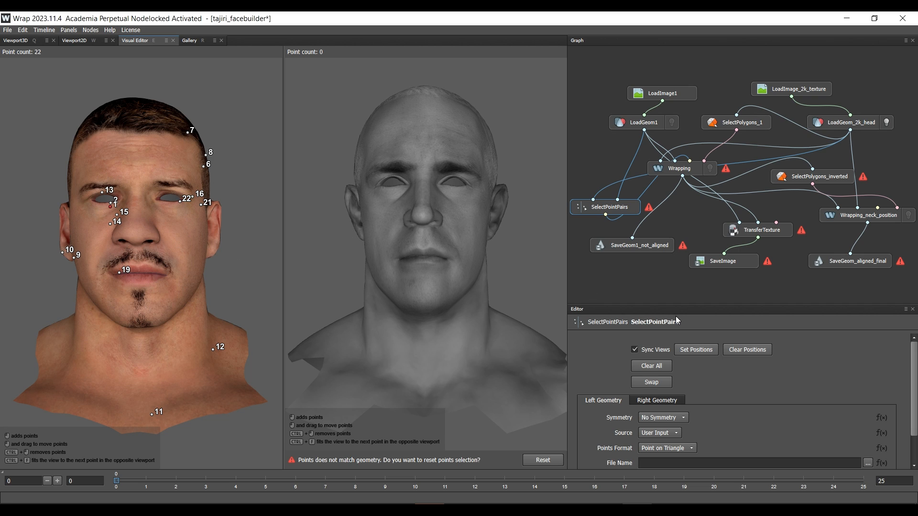
left_click(643, 366)
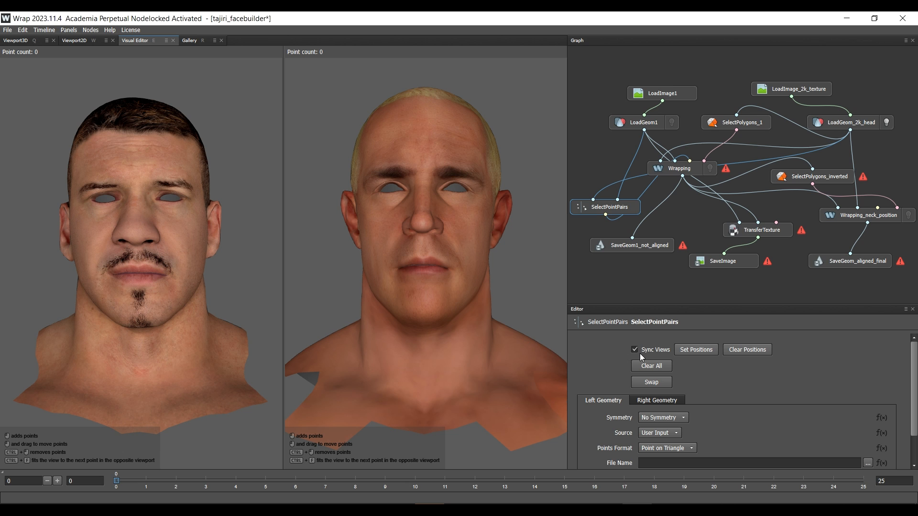
right_click_drag(186, 185, 147, 161, "alt")
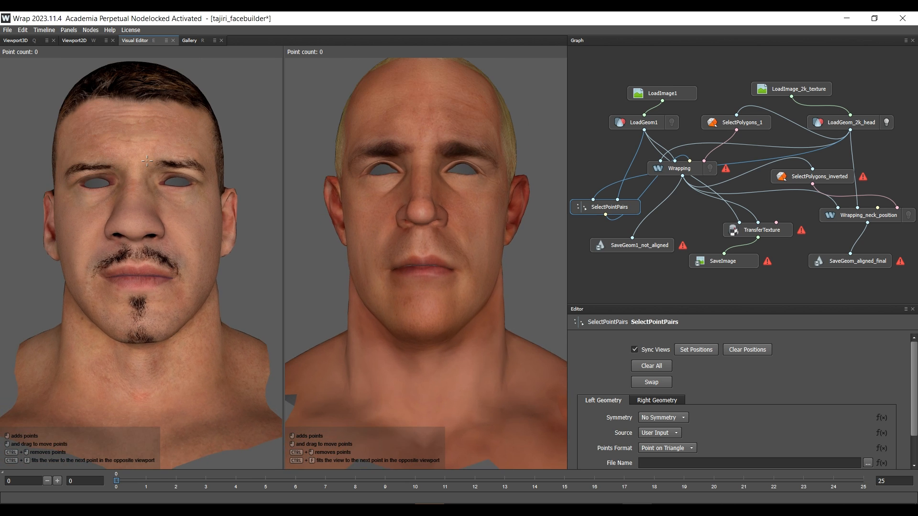
mouse_move(153, 155)
left_mouse_down("alt")
mouse_move(156, 178)
mouse_move(153, 170)
left_mouse_up("alt")
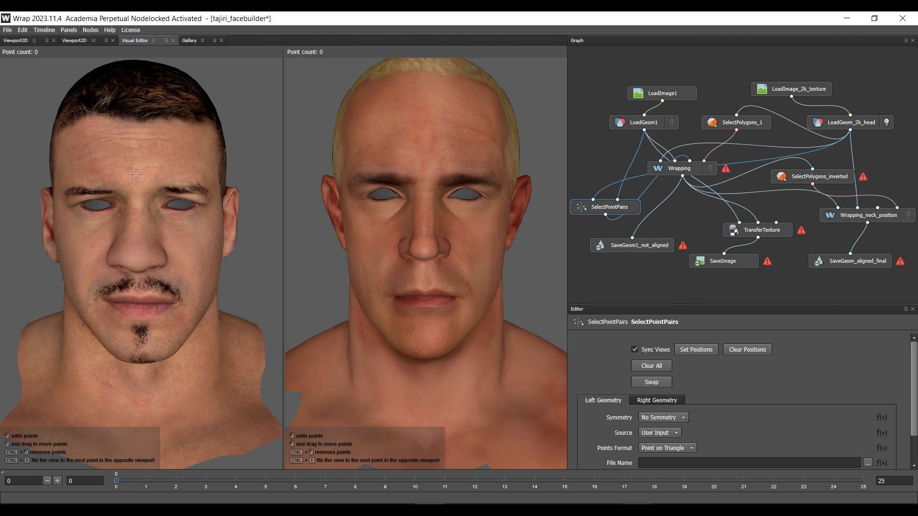
left_click(424, 156)
left_click(135, 263)
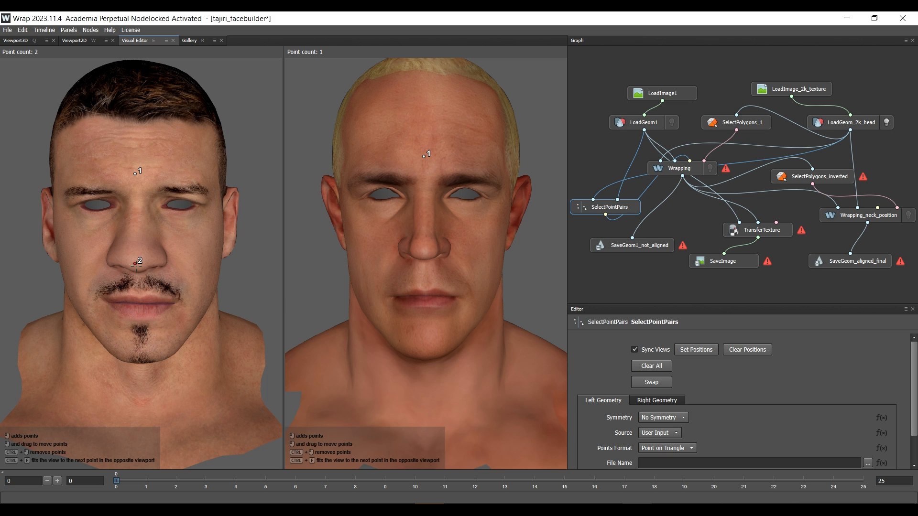
left_click(423, 250)
Place matching points 3 to 5 on both heads' upper lip, lower lip and chin.
left_click(425, 290)
left_click(139, 297)
left_click(140, 318)
left_click(425, 306)
left_click(424, 358)
left_click(142, 362)
Place matching points 6 to 9 on the inner and outer corners of both eyes on each head.
left_click(404, 198)
left_click(116, 207)
left_click(366, 196)
left_click(79, 205)
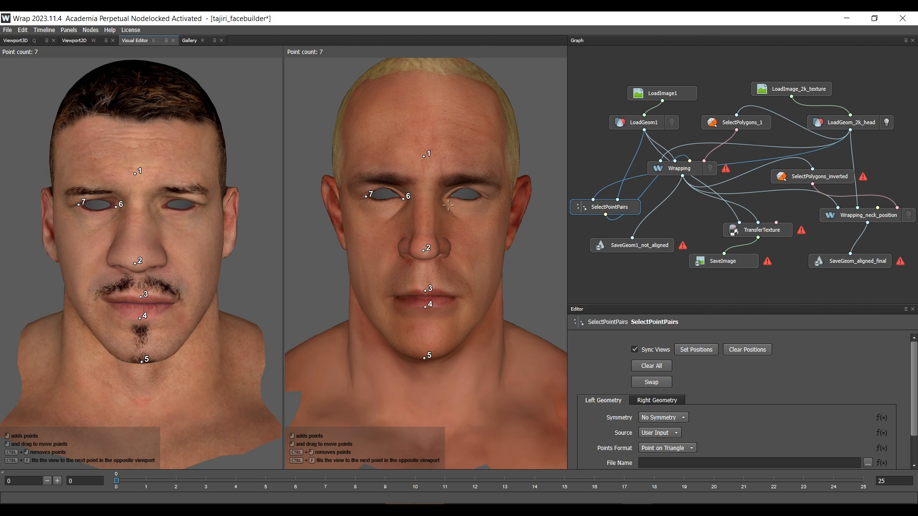
left_click(447, 197)
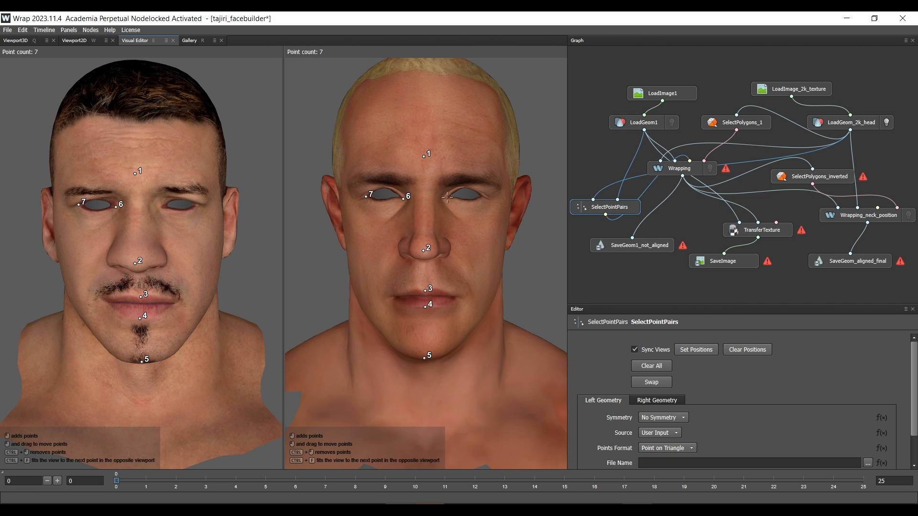
left_click(161, 207)
left_click(200, 206)
left_click(482, 198)
Place matching points 10 to 12 on both heads' right jaw corner, right earlobe and top of the right ear.
left_click_drag(353, 245, 495, 341, "alt")
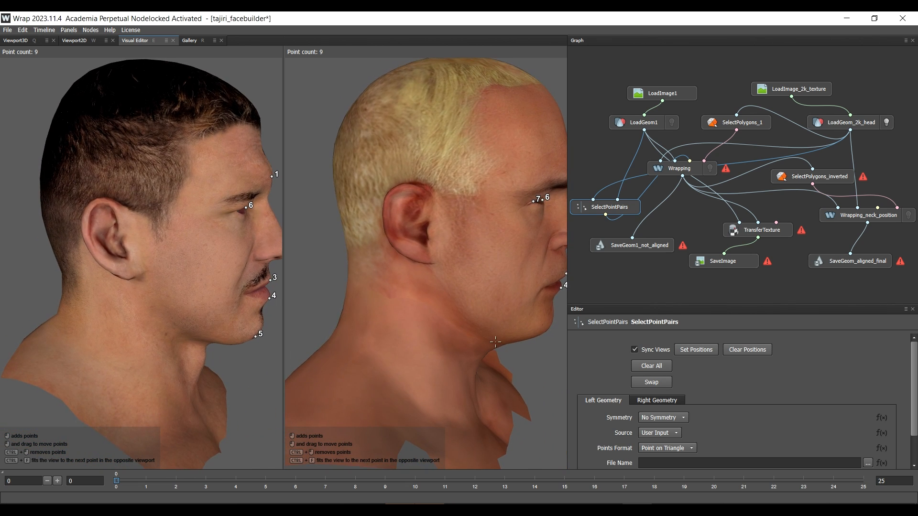
left_click(459, 300)
left_click(163, 304)
left_click(430, 262)
left_click(403, 185)
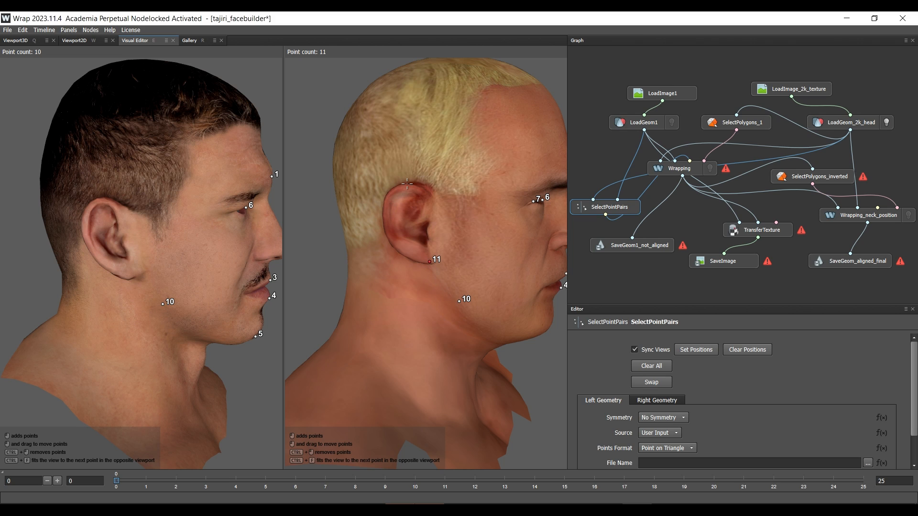
left_click(133, 277)
left_click(98, 199)
Place matching points 13 and 14 on the earlobe and top of the left ear of both heads.
left_click_drag(249, 225, 76, 239, "alt")
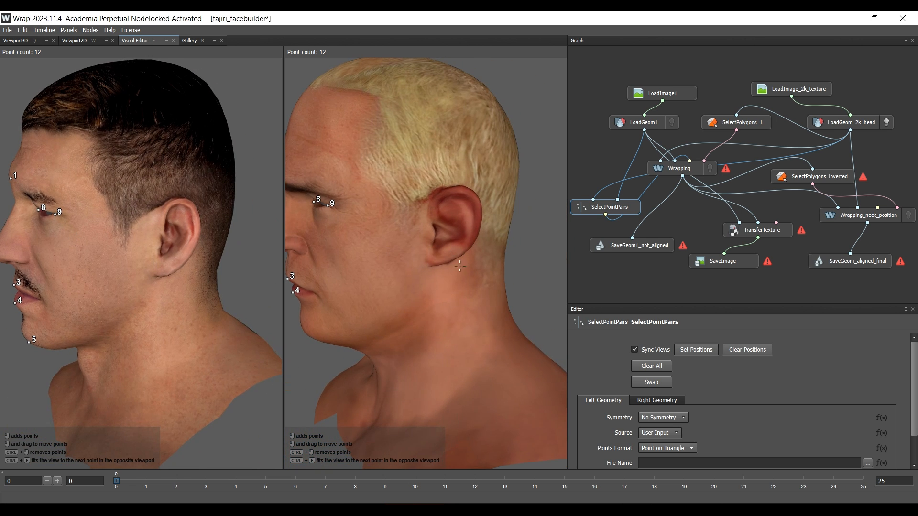
left_click(430, 265)
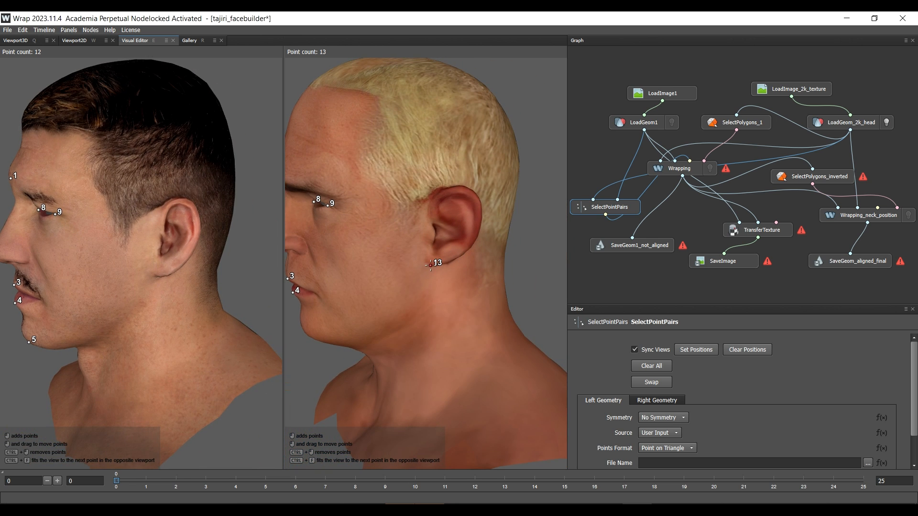
left_click(157, 275)
left_click(462, 186)
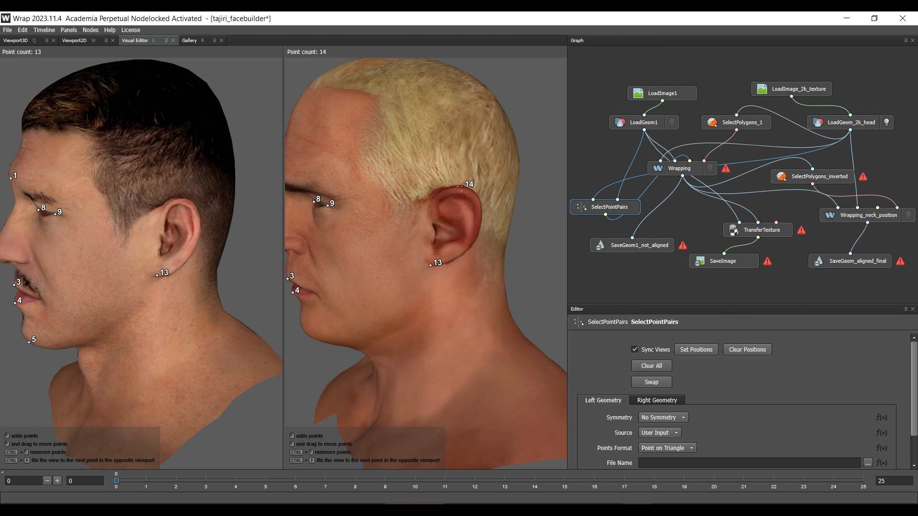
left_click(184, 200)
left_click_drag(184, 199, 280, 211, "alt")
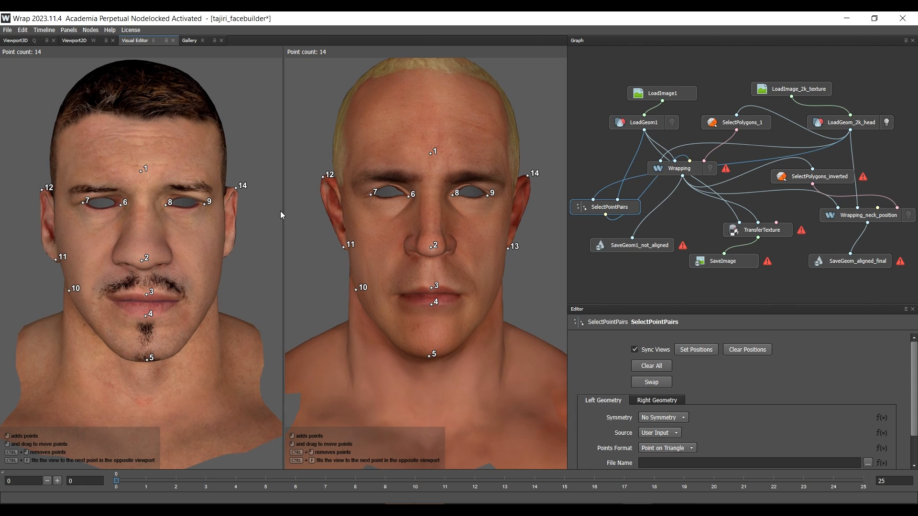
scroll(395, 231, "down", 2)
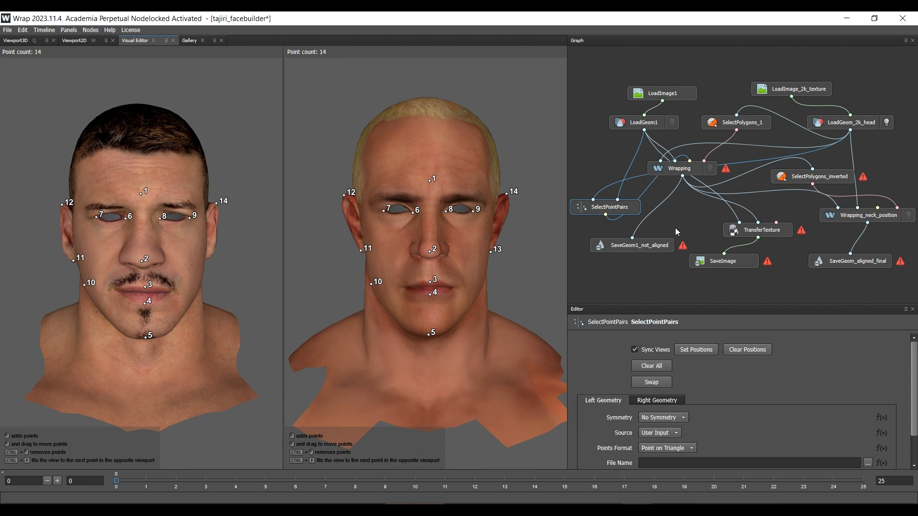
Compute the Wrapping node to wrap the 2K head onto the Holly head.
mouse_move(727, 171)
left_click(667, 173)
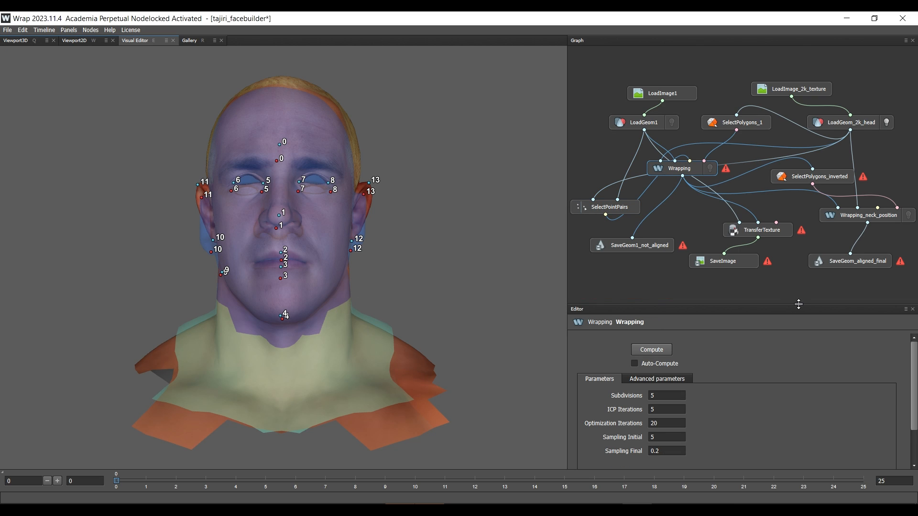
left_click(649, 354)
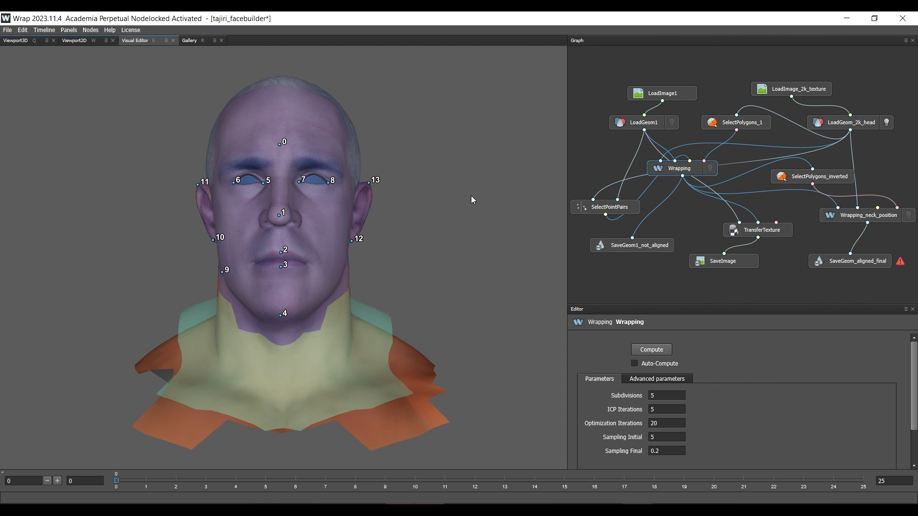
Check the TransferTexture node's resolution and view the transferred Holly texture in 2D and the head in 3D.
mouse_move(471, 199)
left_mouse_down()
mouse_move(345, 216)
mouse_move(476, 213)
mouse_move(462, 209)
left_mouse_up()
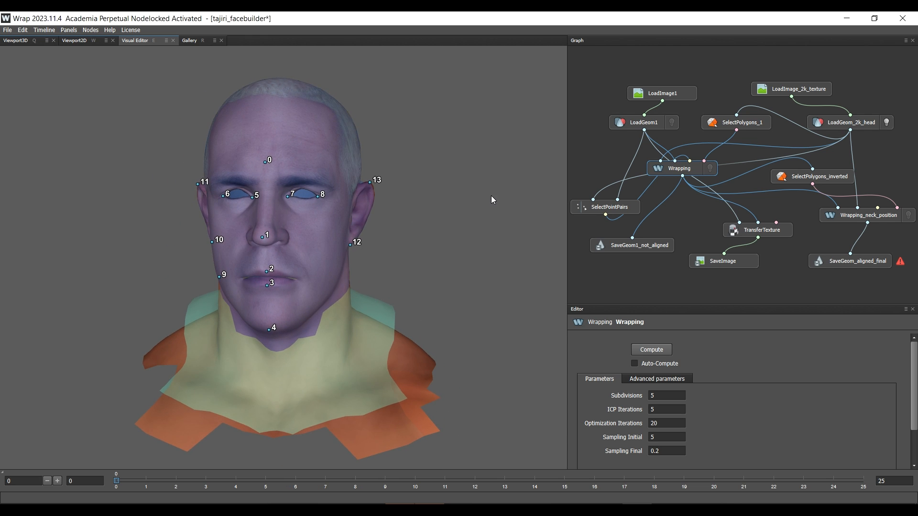
left_click(756, 237)
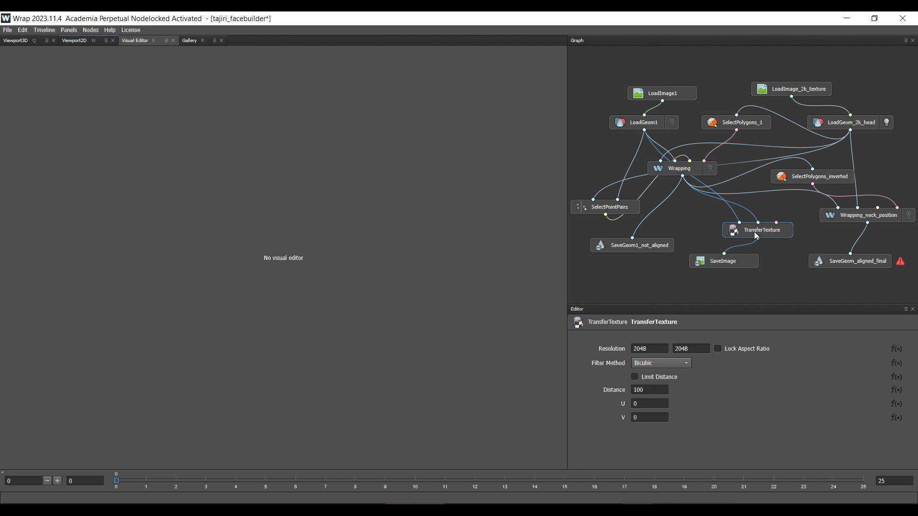
double_click(644, 349)
left_click(690, 347)
double_click(690, 346)
left_click(74, 42)
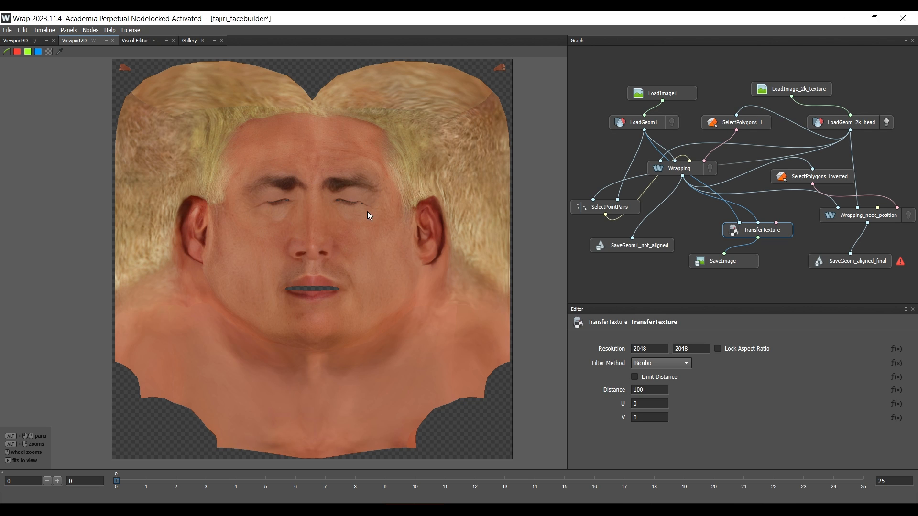
left_click(15, 41)
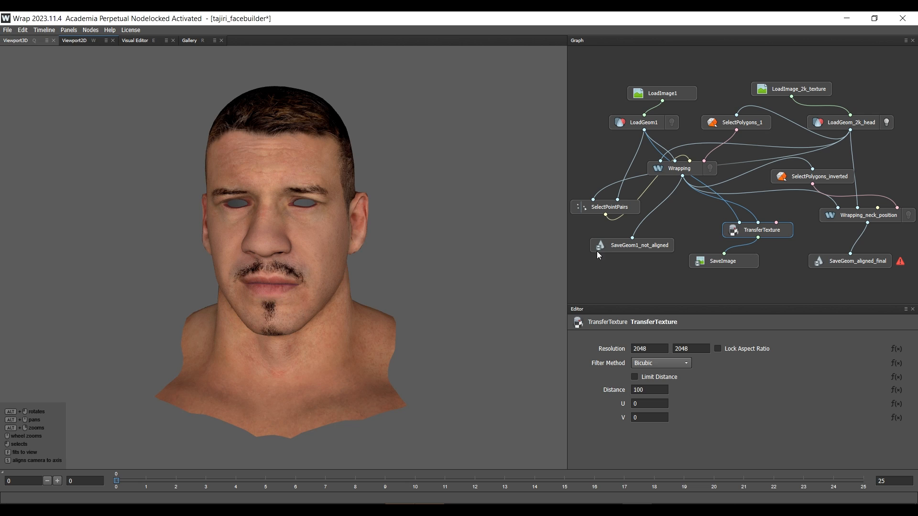
Set the SaveImage node's output file to RAY_TRACE_diffuse.png in the hardcore holly wrap folder.
left_click(729, 264)
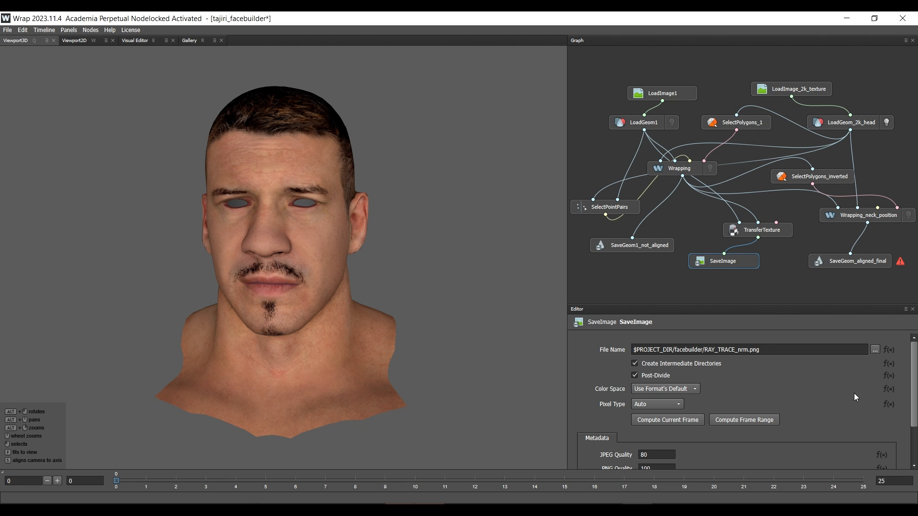
left_click(876, 350)
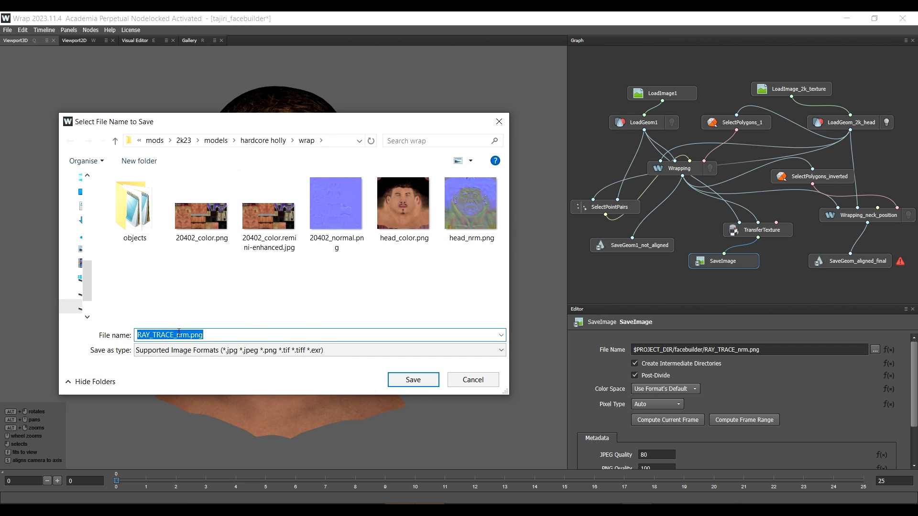
left_click_drag(177, 336, 188, 335)
type("diffuse")
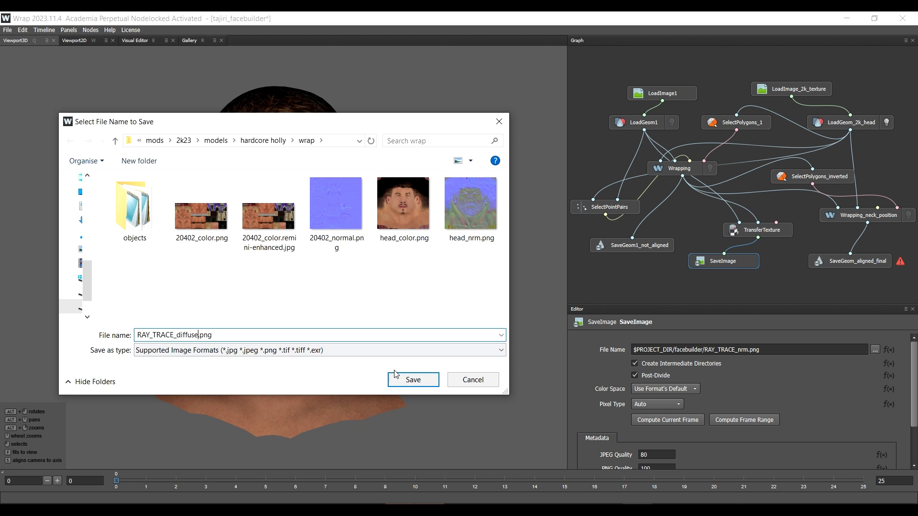
left_click(407, 379)
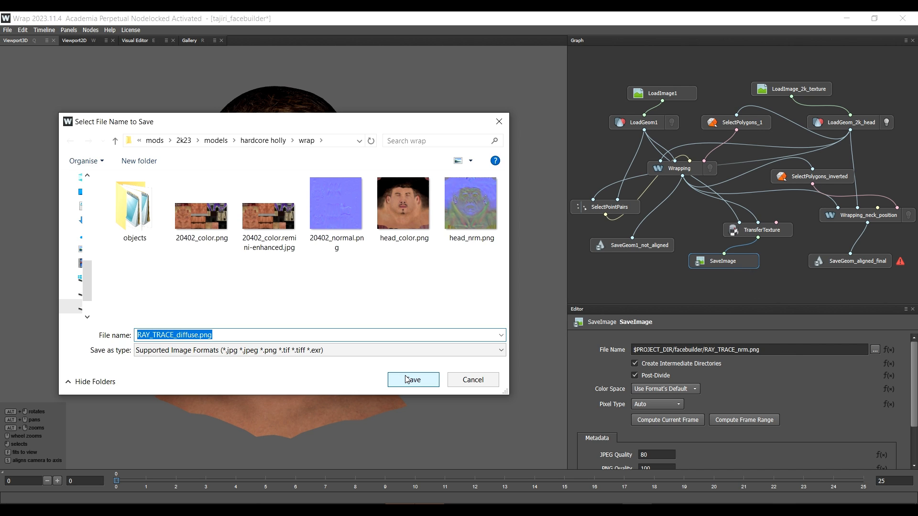
left_click(406, 378)
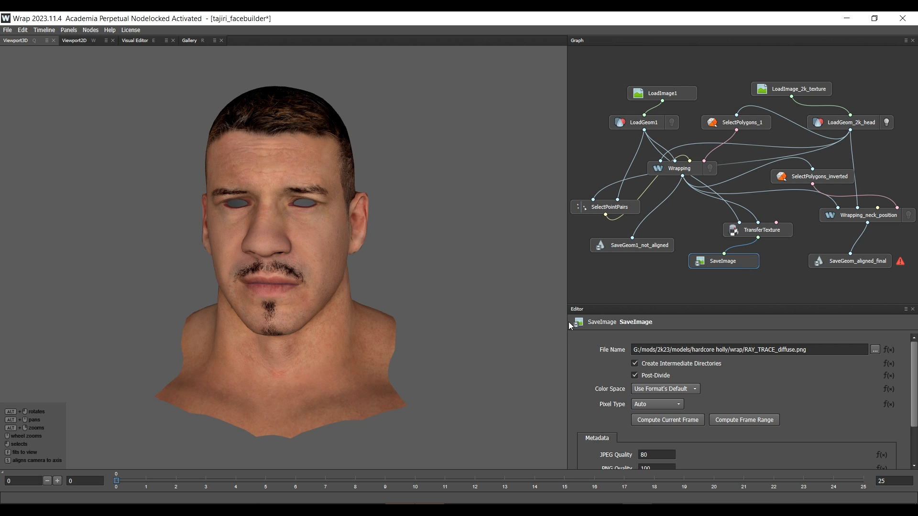
Load 20402_normal.png into the LoadImage1 node in place of the color texture.
left_click(654, 97)
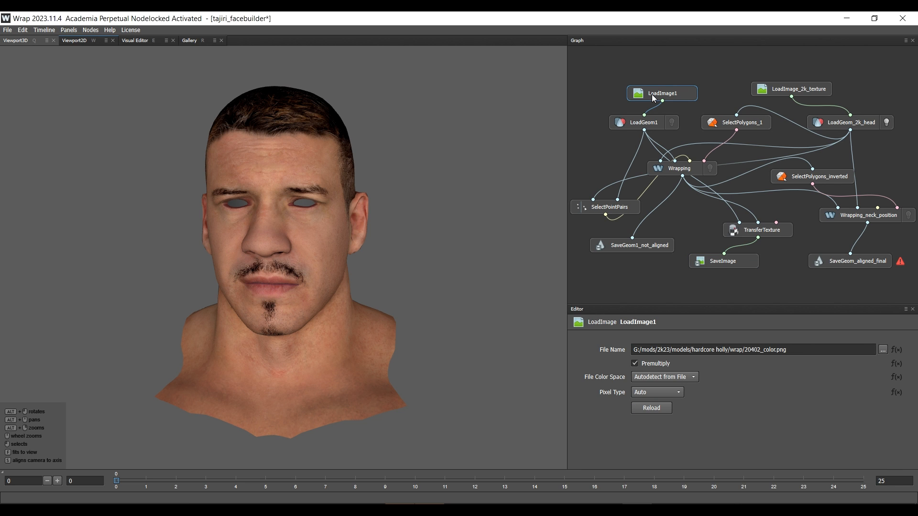
left_click(883, 349)
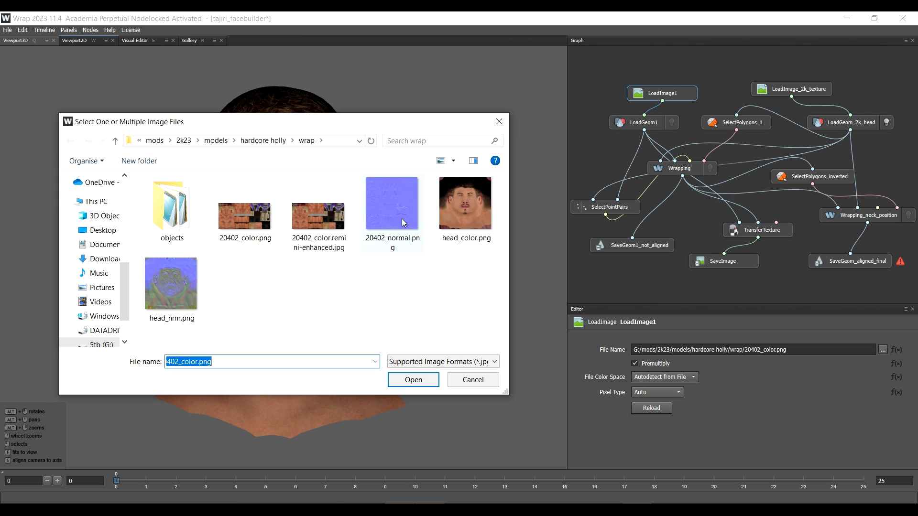
double_click(398, 213)
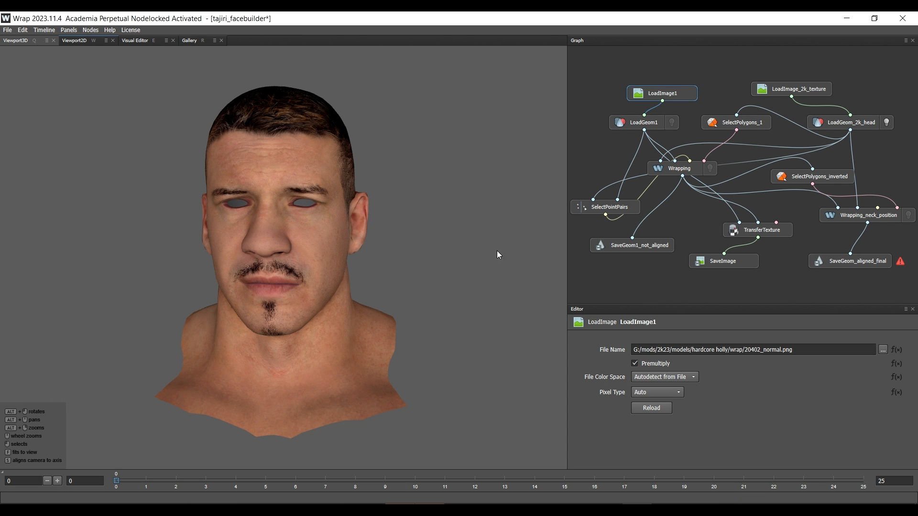
Set the SaveImage node's output file to RAY_TRACE_normal.png and compute the current frame to export the normal map.
left_click(727, 264)
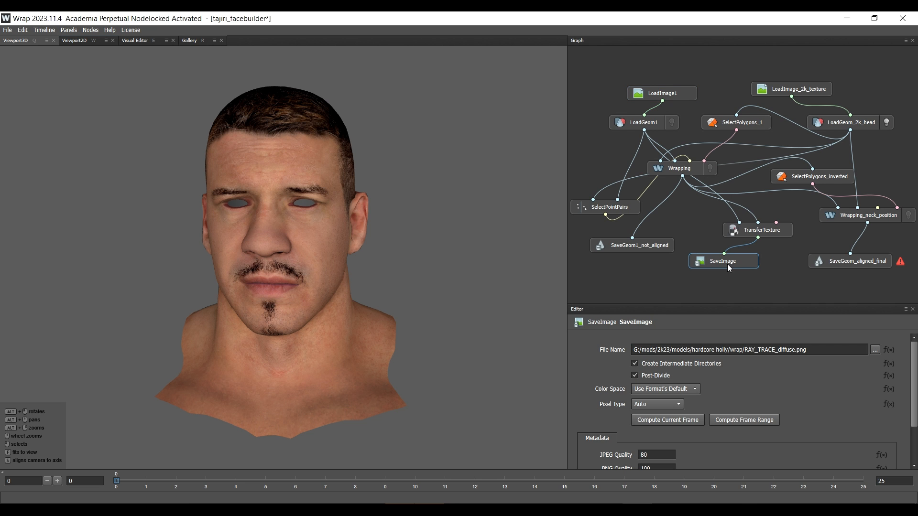
left_click(875, 350)
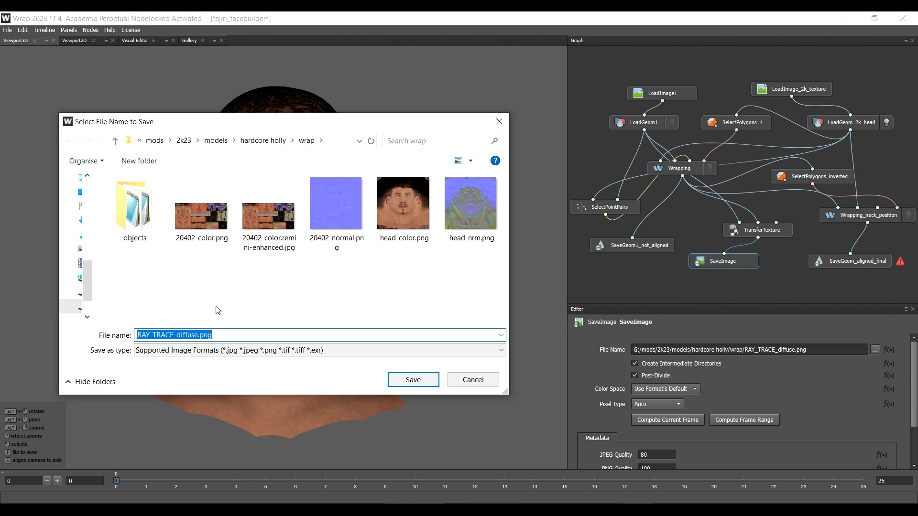
left_click_drag(177, 334, 199, 335)
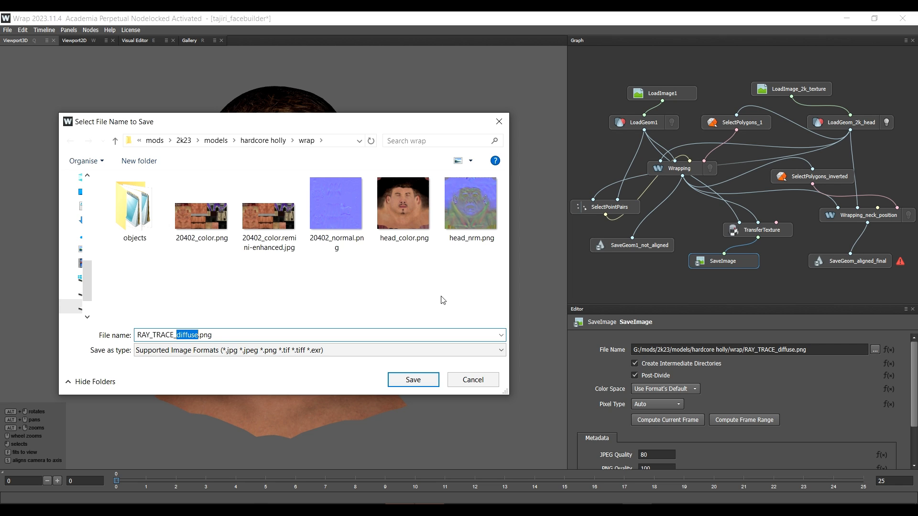
type("normal")
left_click(413, 380)
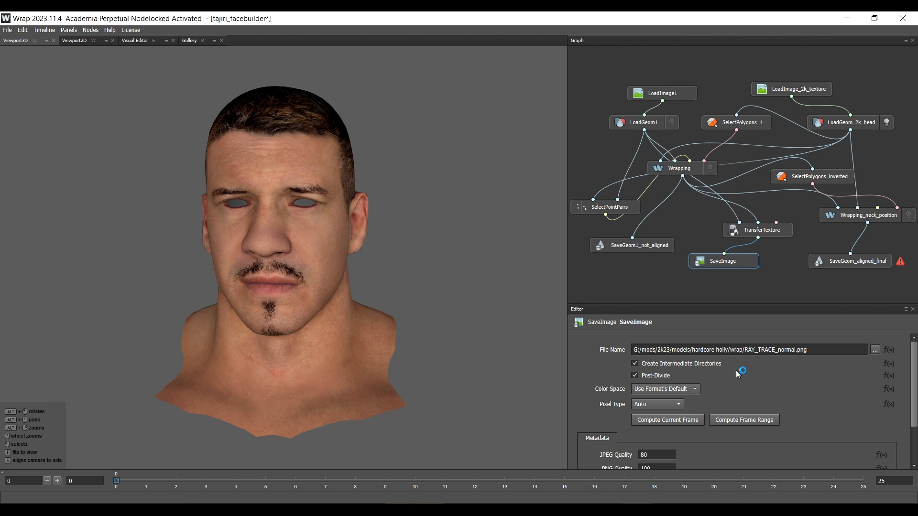
left_click(673, 420)
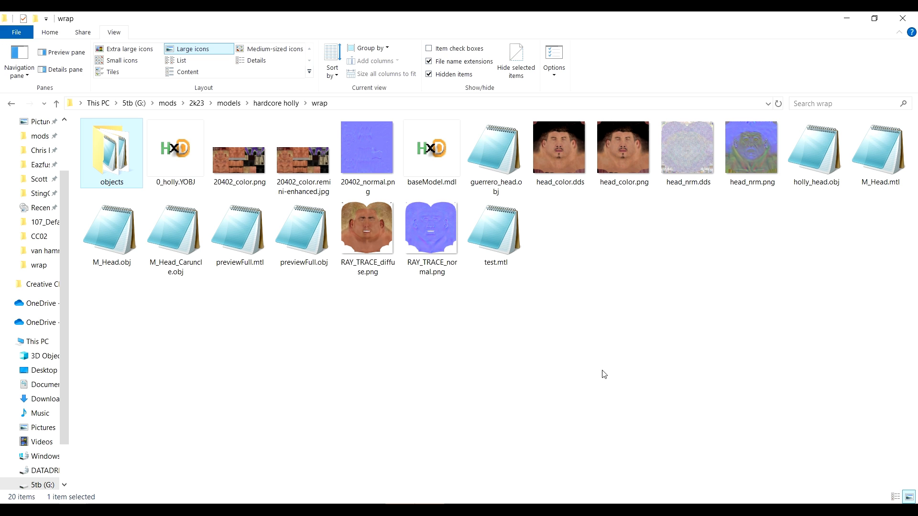
Check the exported RAY_TRACE_diffuse.png and RAY_TRACE_normal.png in the wrap folder in File Explorer and return to Wrap.
left_click(376, 263)
left_click(423, 228)
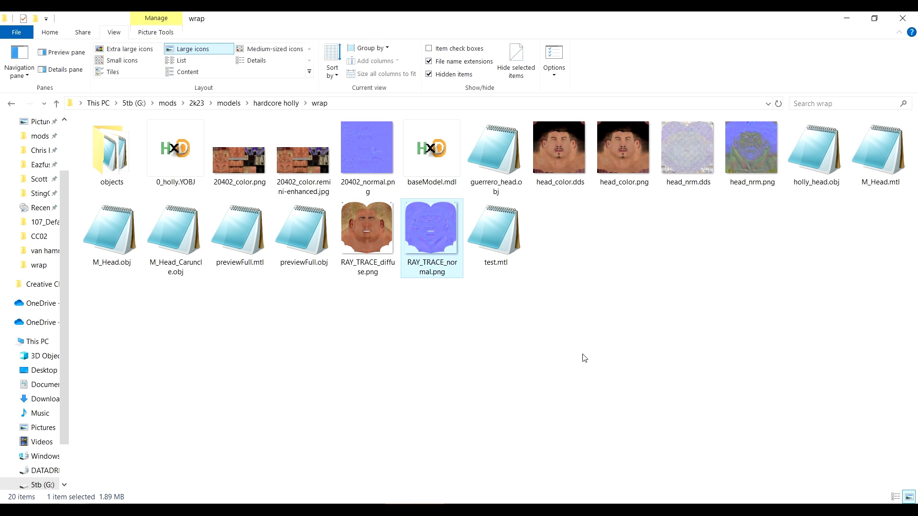
key("alt+Tab")
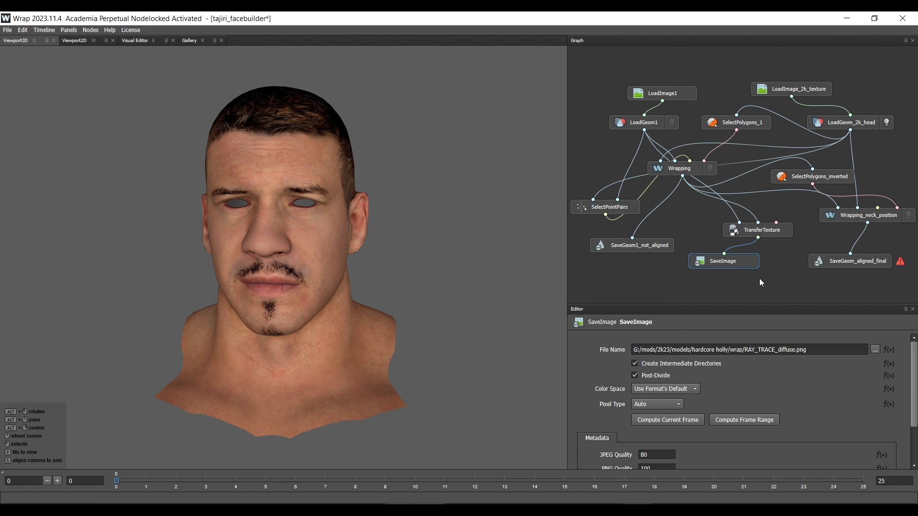
Show the Wrapping node's result in 3D instead of LoadGeom_2k_head and inspect the wrapped head.
left_click(888, 125)
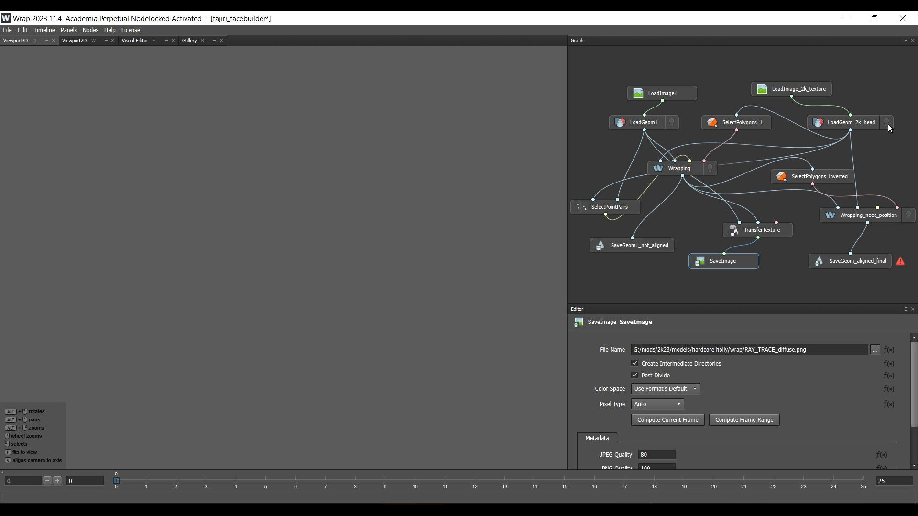
left_click(710, 170)
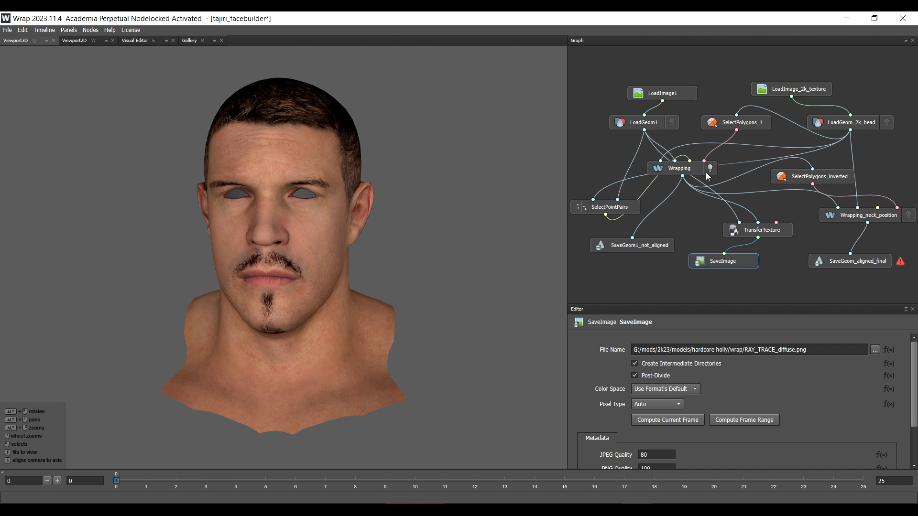
left_click(670, 170)
left_click_drag(410, 233, 428, 233, "alt")
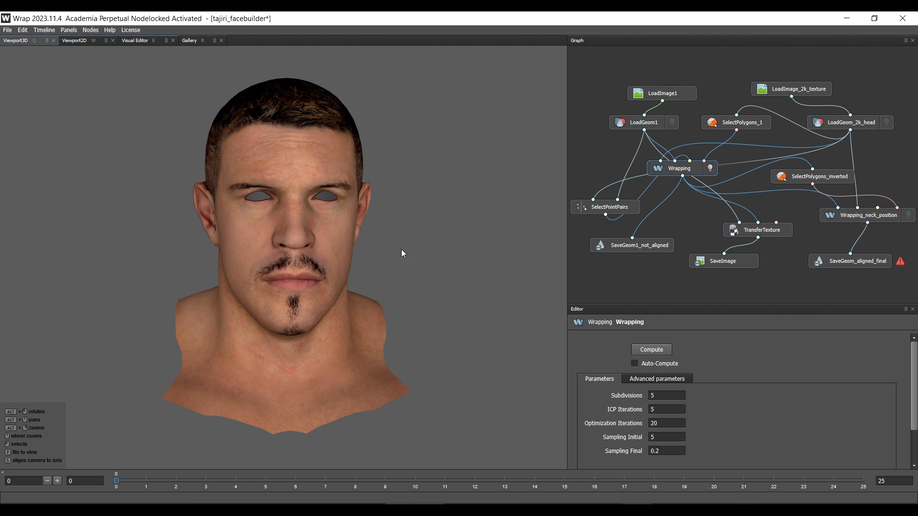
scroll(320, 288, "up", 5)
scroll(320, 288, "down", 4)
scroll(321, 288, "down", 3)
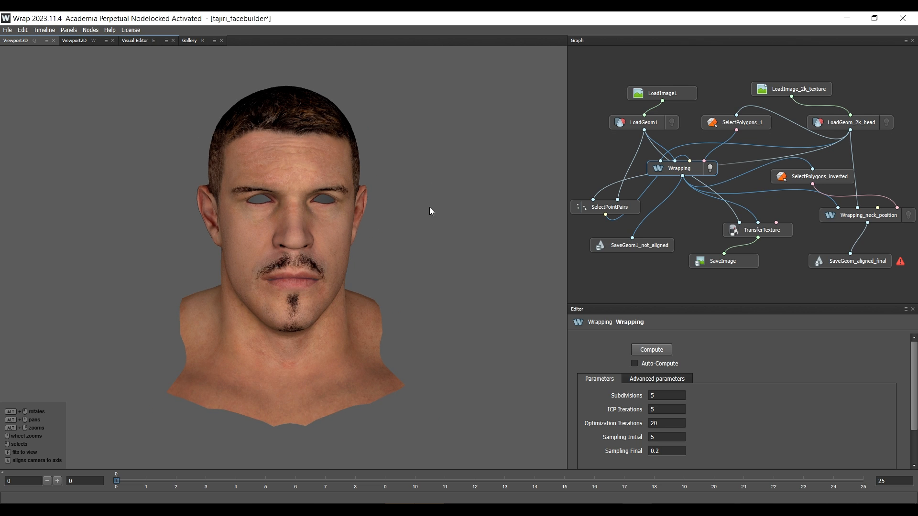
mouse_move(466, 205)
left_mouse_down("alt")
mouse_move(439, 199)
mouse_move(452, 204)
left_mouse_up("alt")
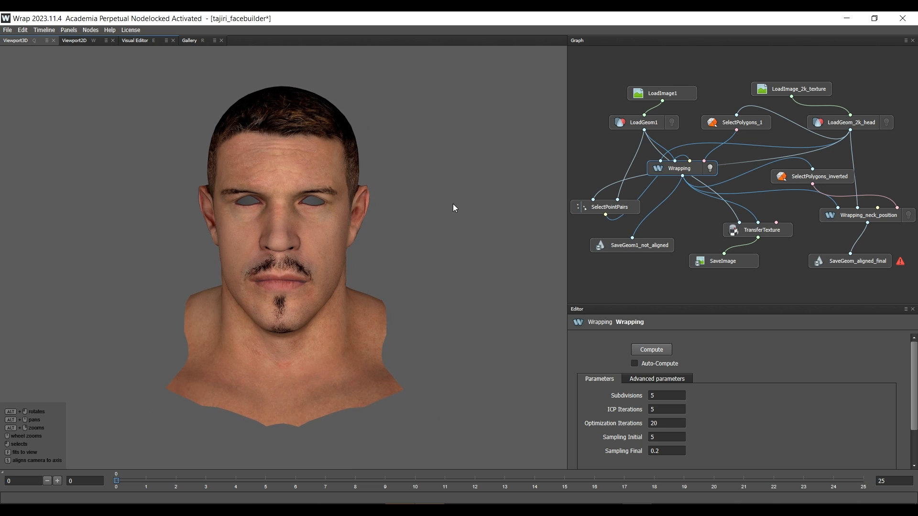
Preview RAY_TRACE_diffuse.png on the wrapped head through the LoadImage_2k_texture node and switch the node back to head_color.png.
left_click(785, 93)
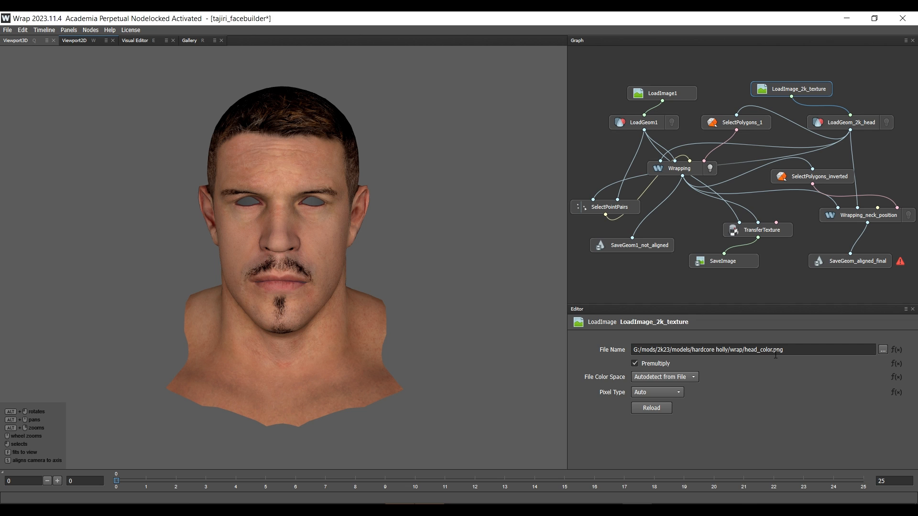
left_click(883, 350)
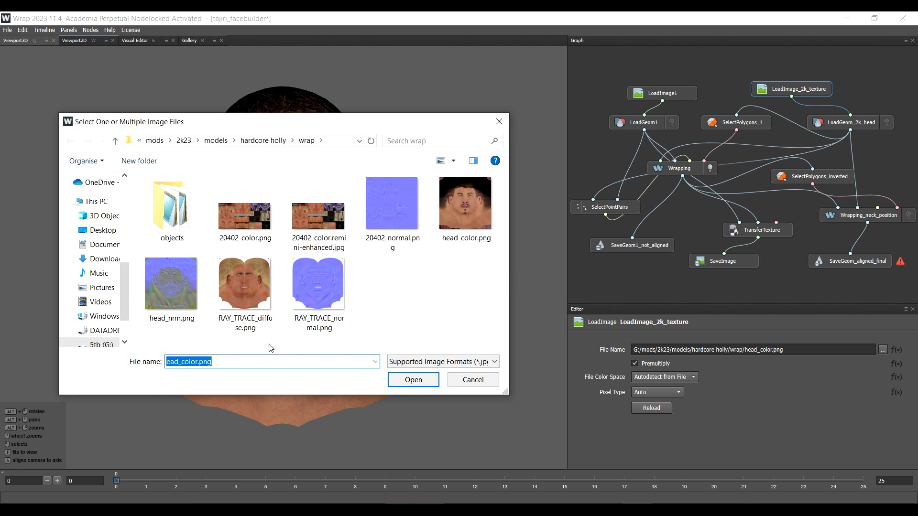
double_click(225, 279)
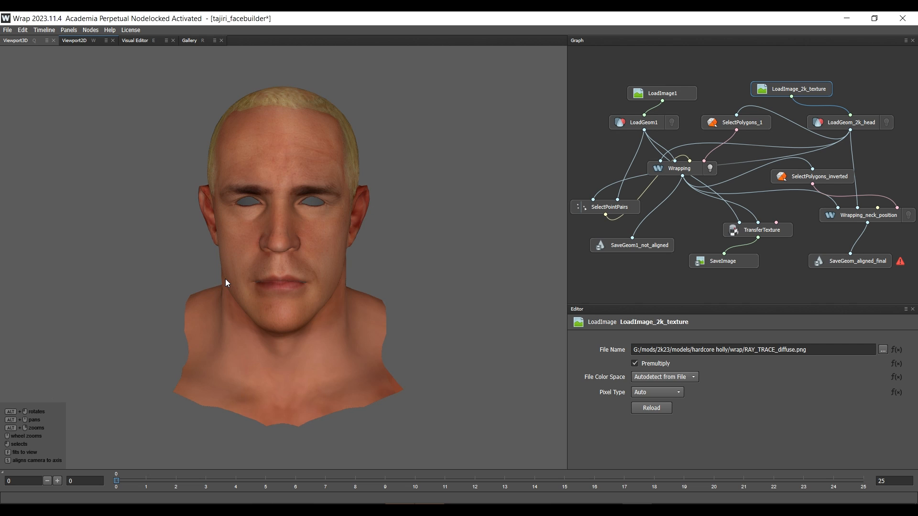
scroll(267, 282, "up", 3)
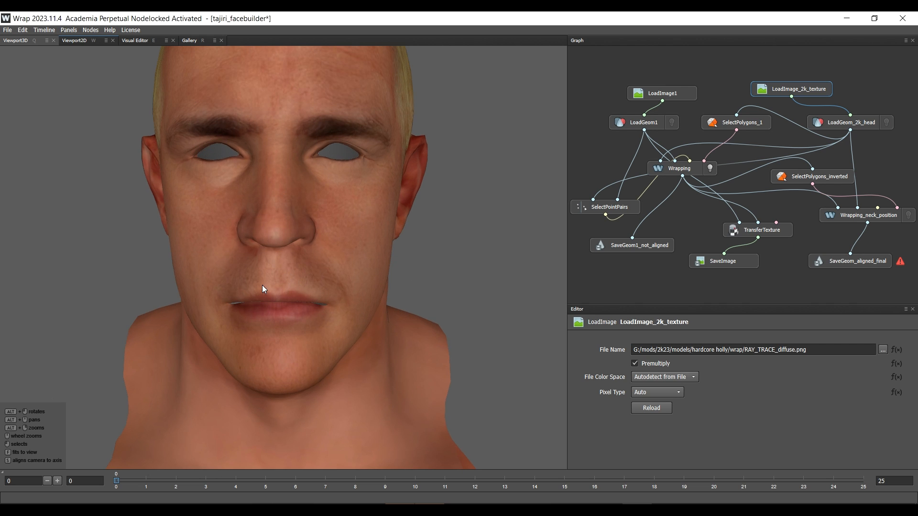
scroll(254, 285, "down", 4)
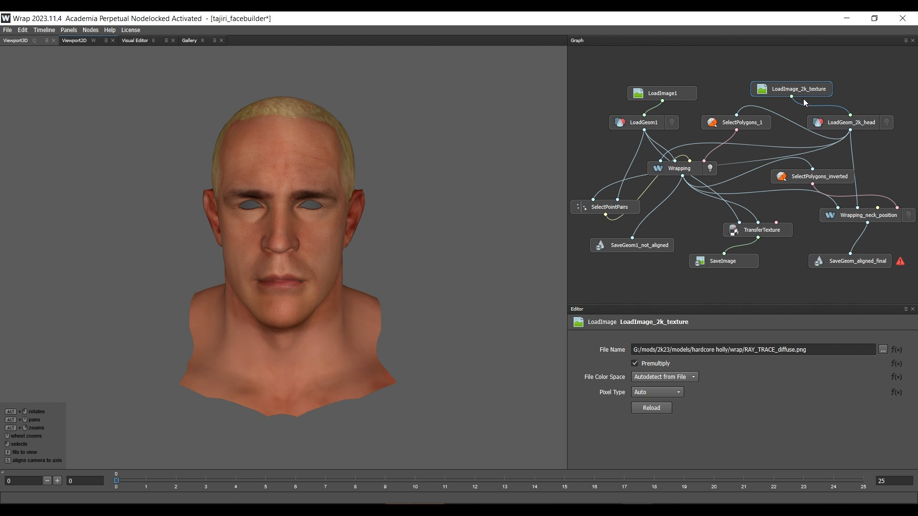
left_click(883, 350)
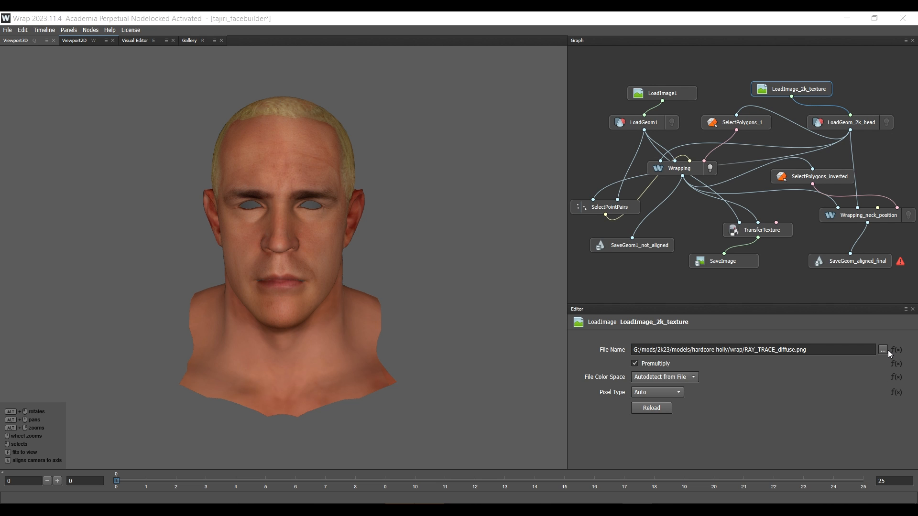
double_click(454, 217)
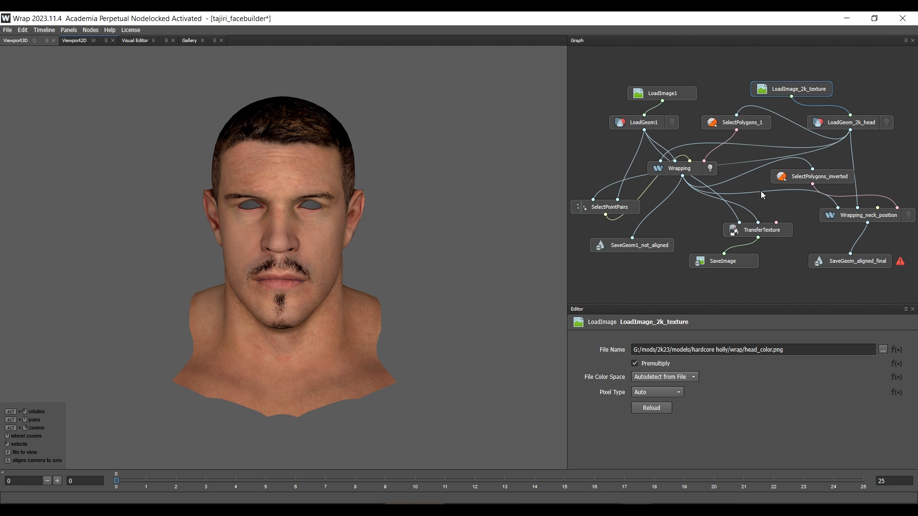
Clear the polygon selection of the SelectPolygons_inverted node and delete the node from the graph.
left_click(795, 177)
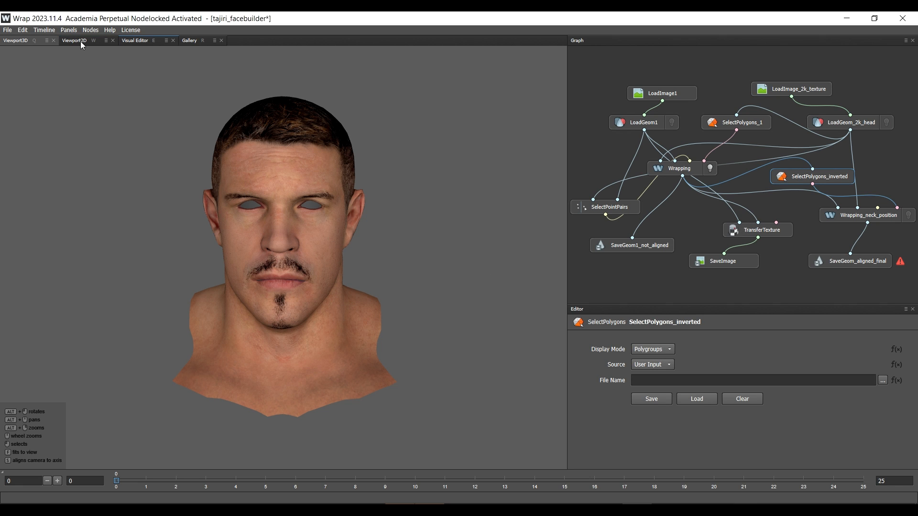
left_click(151, 41)
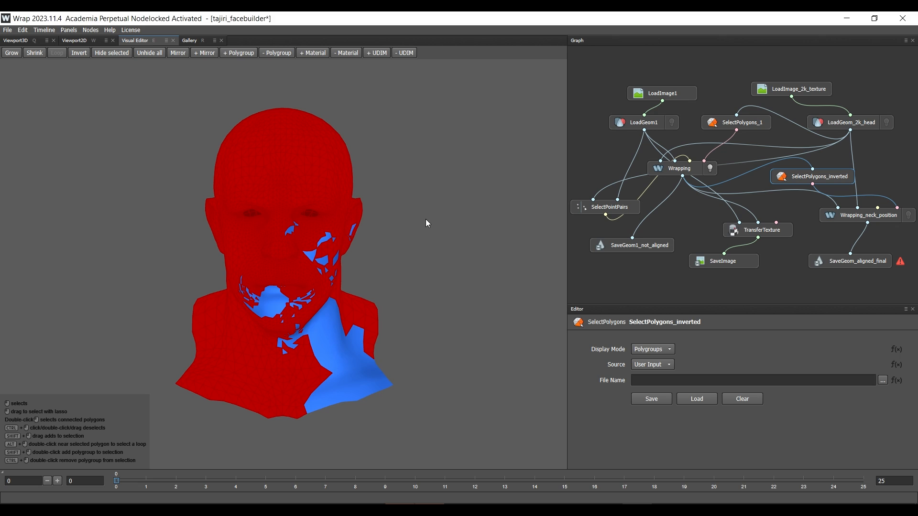
left_click(437, 214)
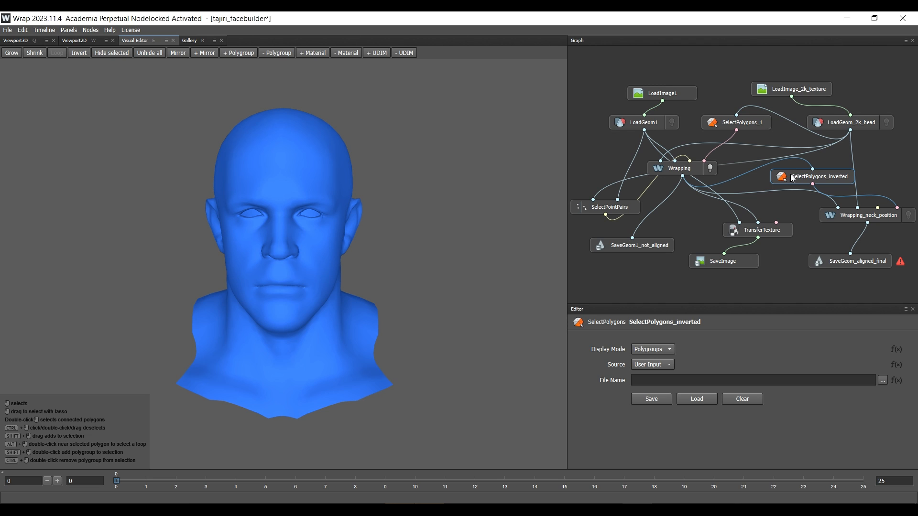
key("Delete")
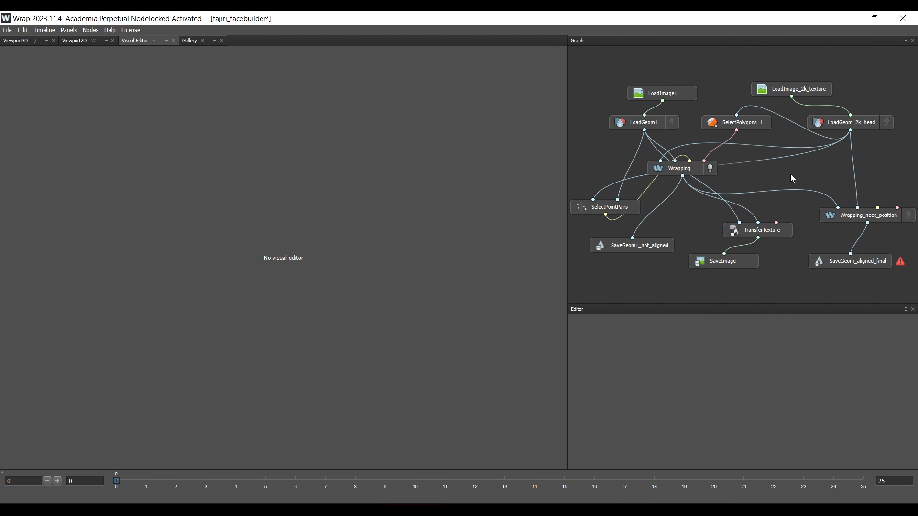
Duplicate the SelectPolygons_1 node, feed the Wrapping geometry into the copy, and connect its output to Wrapping_neck_position's polygon selection input.
left_click(739, 126)
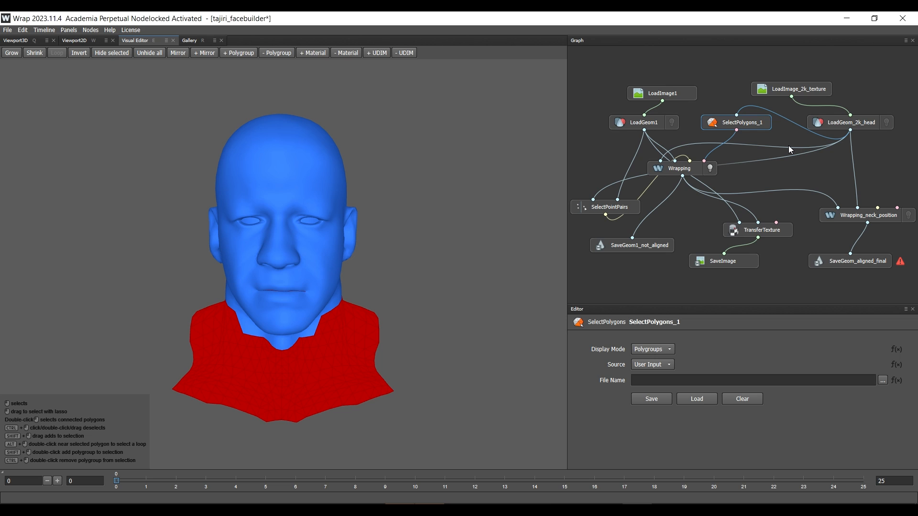
key("ctrl+c")
key("ctrl+v")
left_click_drag(788, 145, 787, 170)
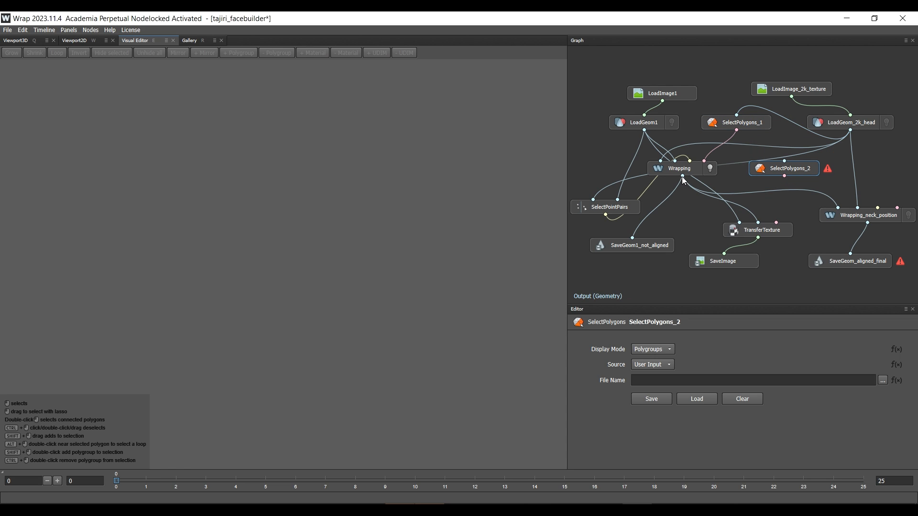
left_click_drag(684, 177, 899, 206)
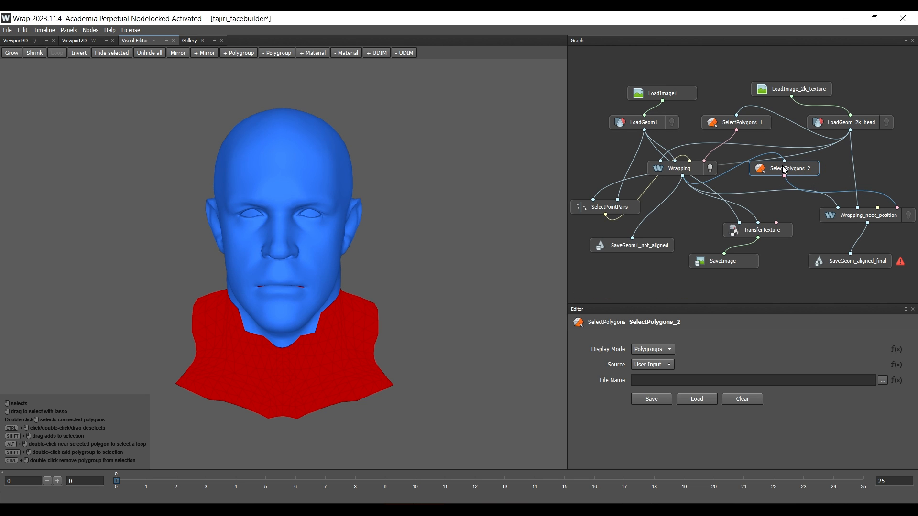
left_click_drag(778, 173, 788, 178)
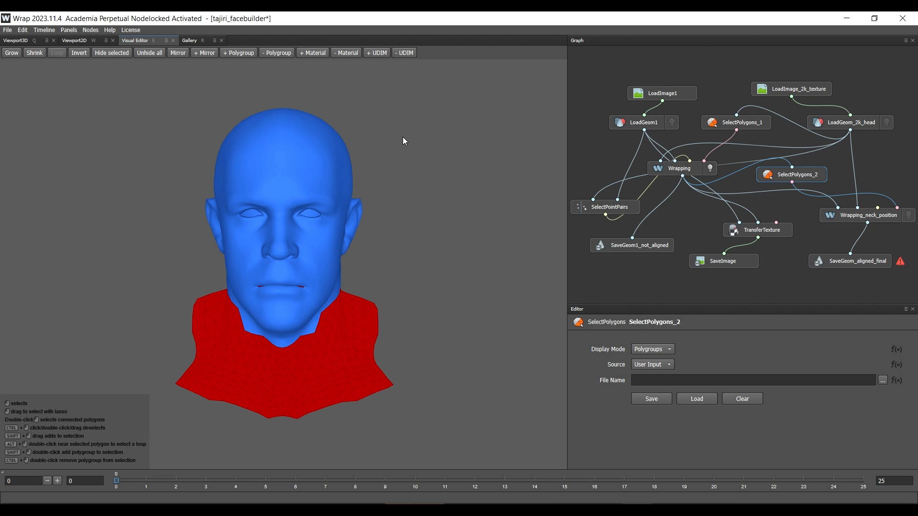
Invert the polygon selection of SelectPolygons_2 to cover the head instead of the neck, and check it from the side.
left_click(77, 51)
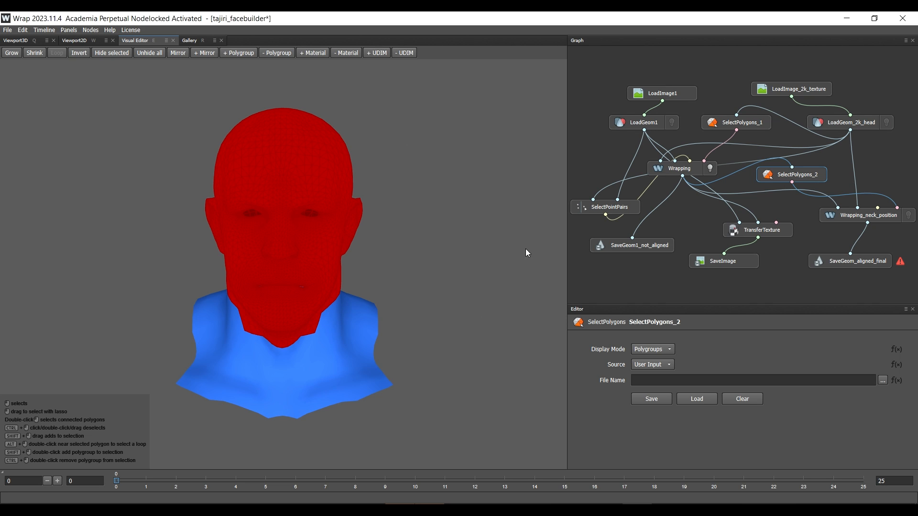
scroll(435, 177, "down", 2)
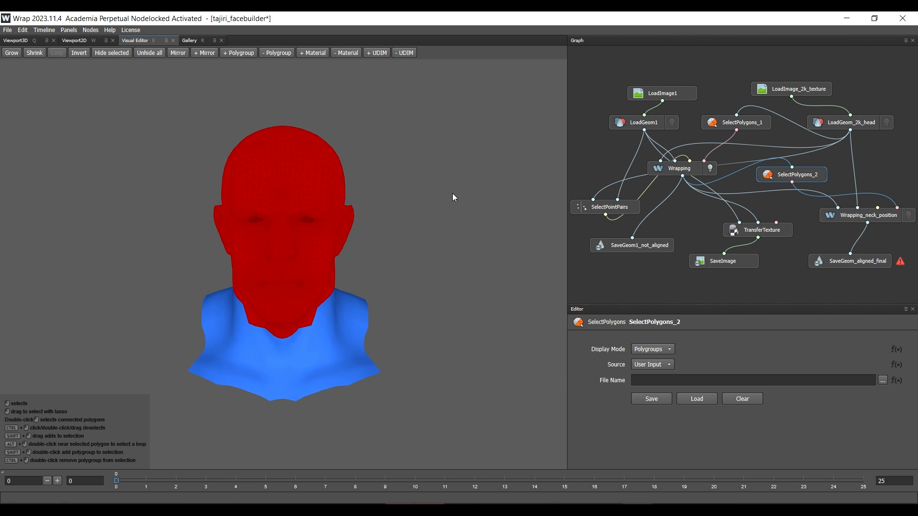
middle_click_drag(454, 197, 321, 208)
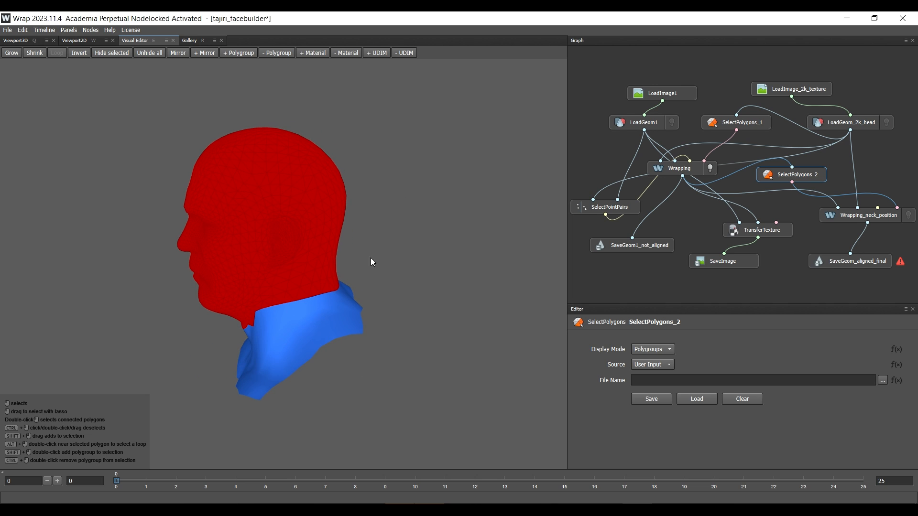
middle_click_drag(372, 262, 517, 200)
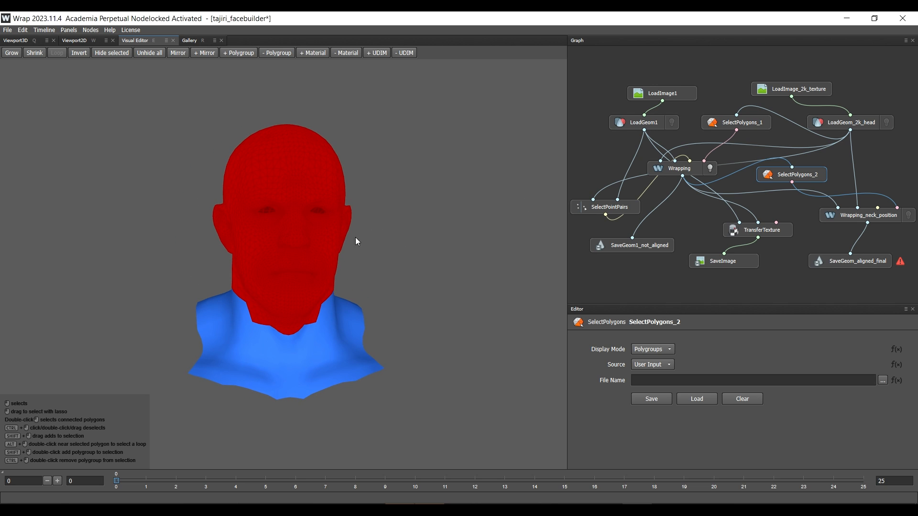
Compute the Wrapping_neck_position node with its current parameters and inspect the aligned head and neck.
left_click(852, 217)
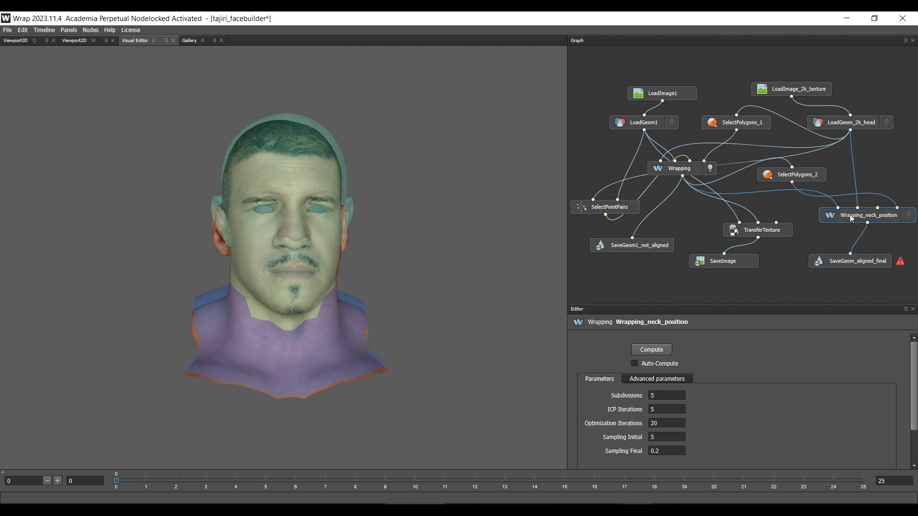
left_click(650, 350)
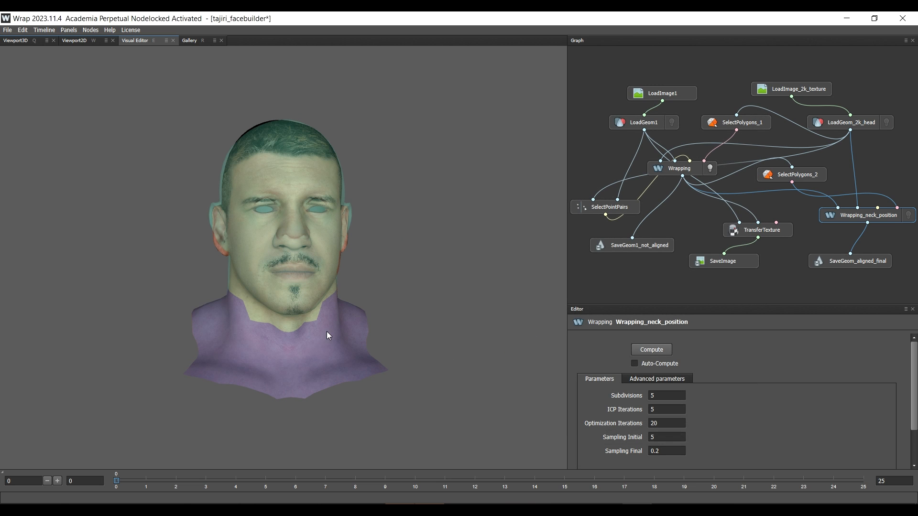
scroll(236, 357, "up", 2)
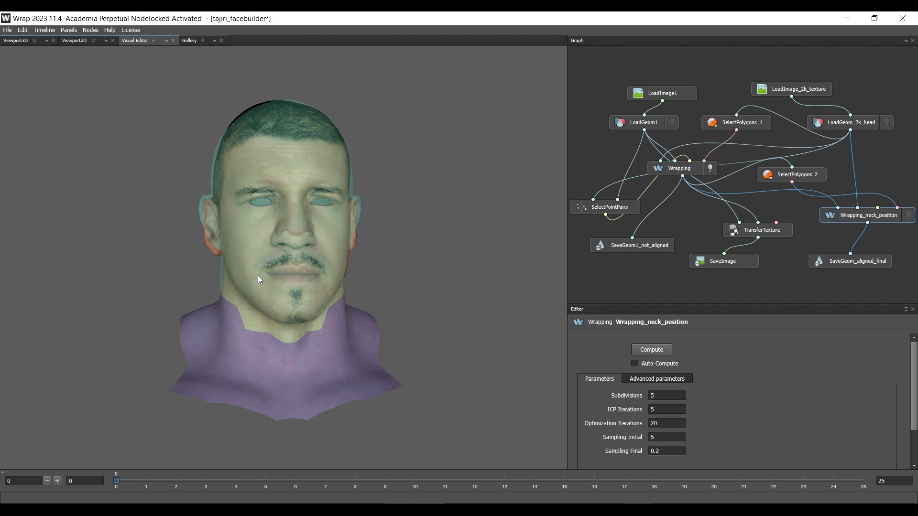
Set SaveGeom_aligned_final's output to head_wrap.obj in the hardcore holly wrap folder and export the current frame.
left_click(842, 268)
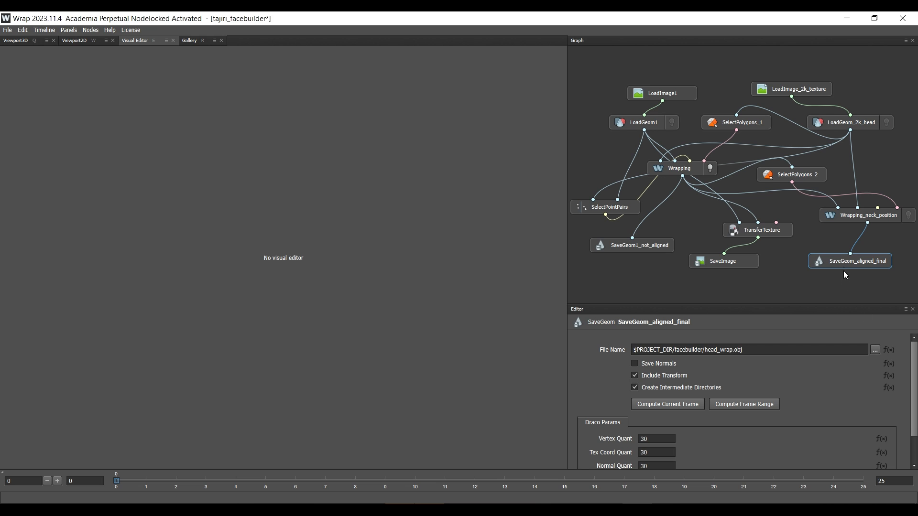
left_click(875, 350)
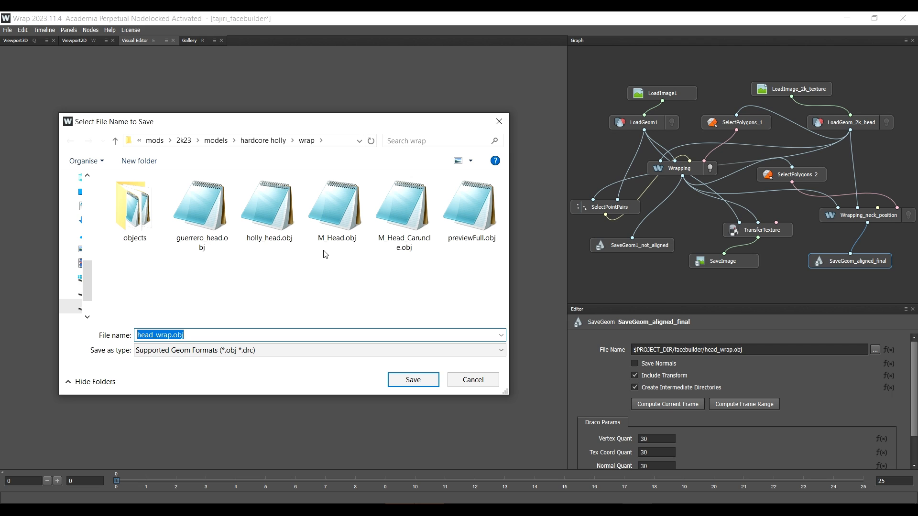
left_click(395, 376)
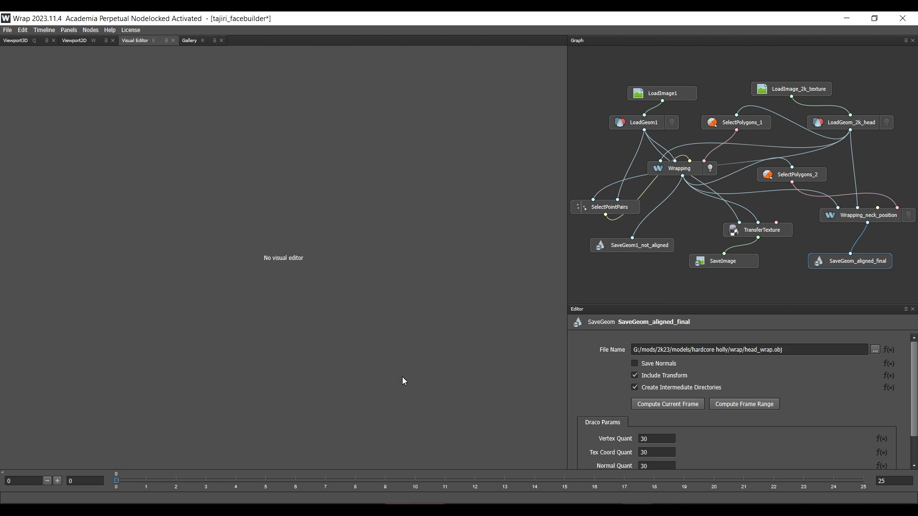
left_click(658, 408)
Switch to 3ds Max and batch import head_wrap.obj and M_Body.obj from the wrap folder with the default OBJ options.
mouse_move(579, 510)
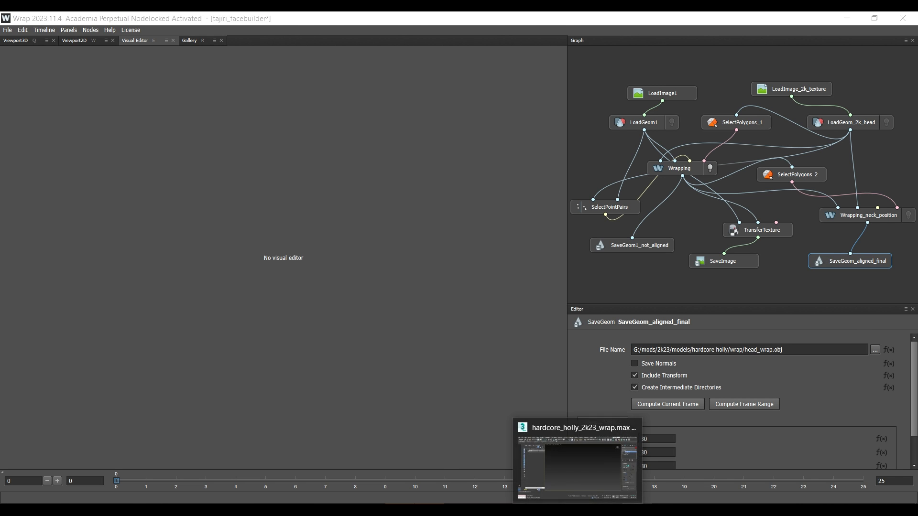
left_click(578, 459)
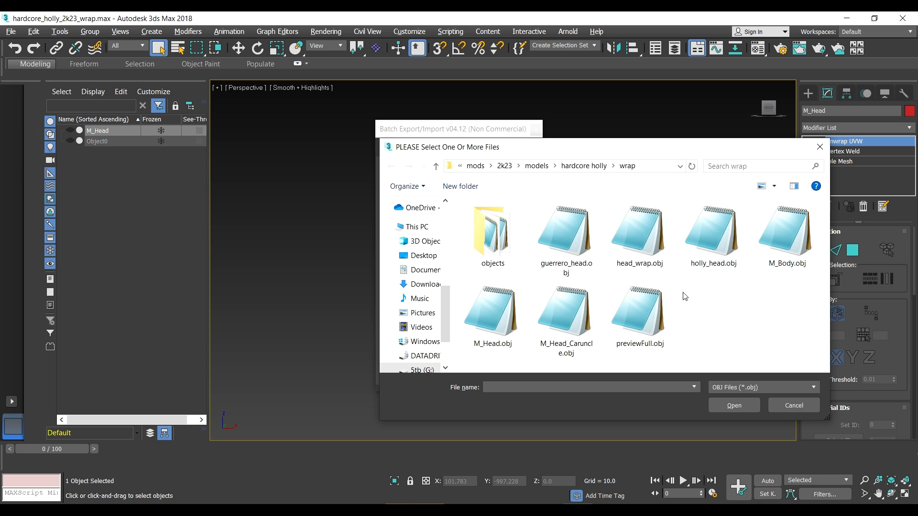
left_click(636, 231)
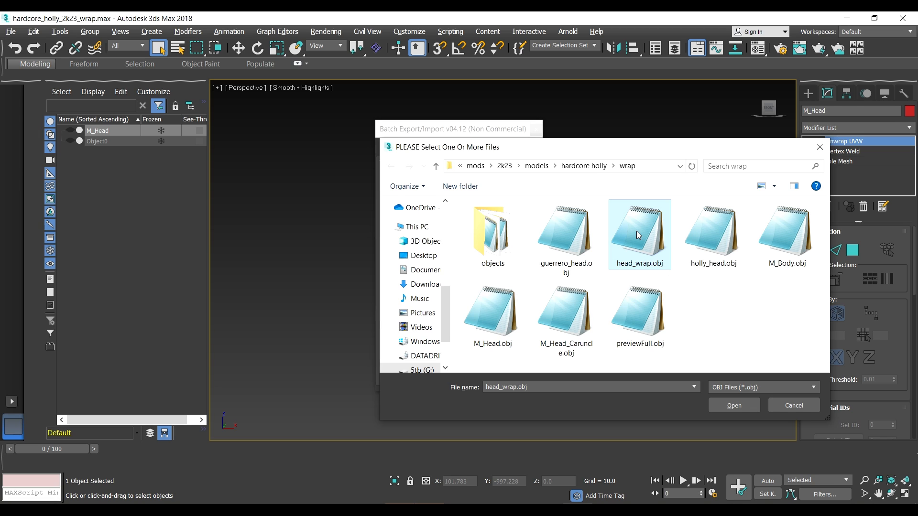
left_click(794, 257, "ctrl")
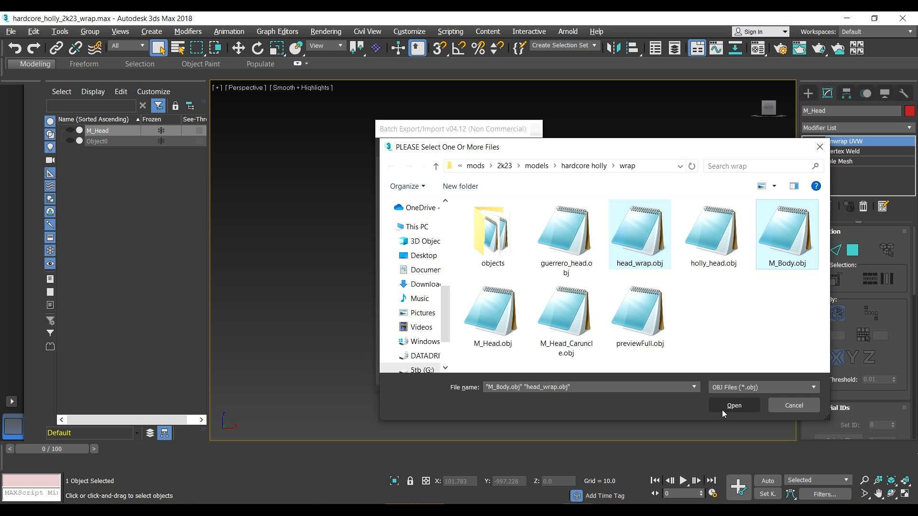
left_click(722, 409)
left_click(520, 375)
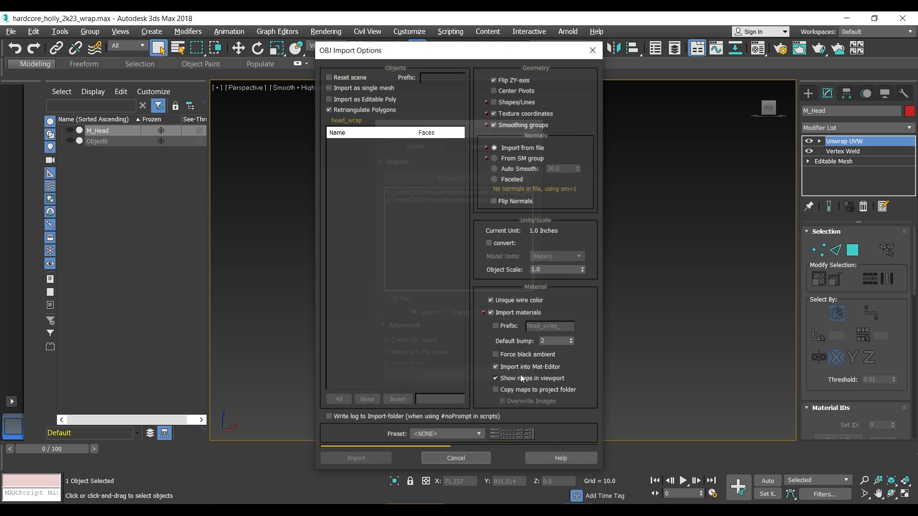
left_click(356, 458)
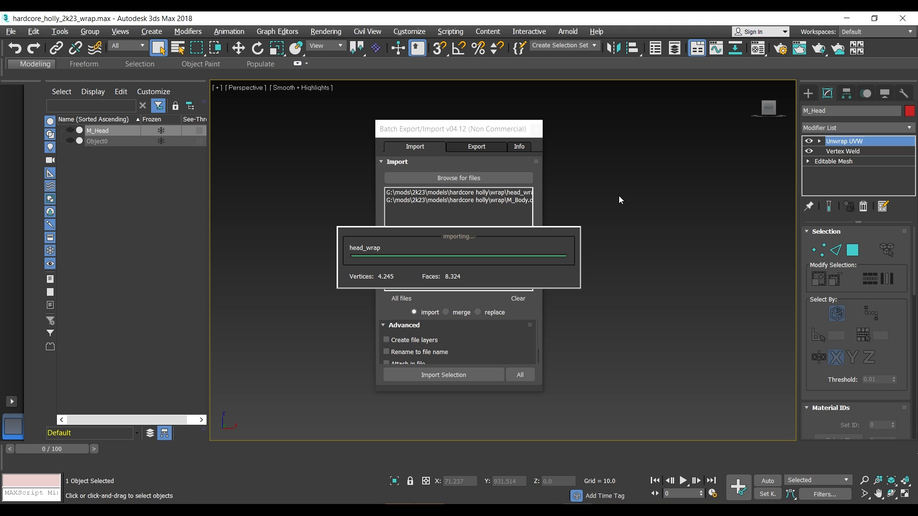
Resolve the import name conflict by naming the new head M_Head_wrap, and close the batch importer.
left_click(585, 337)
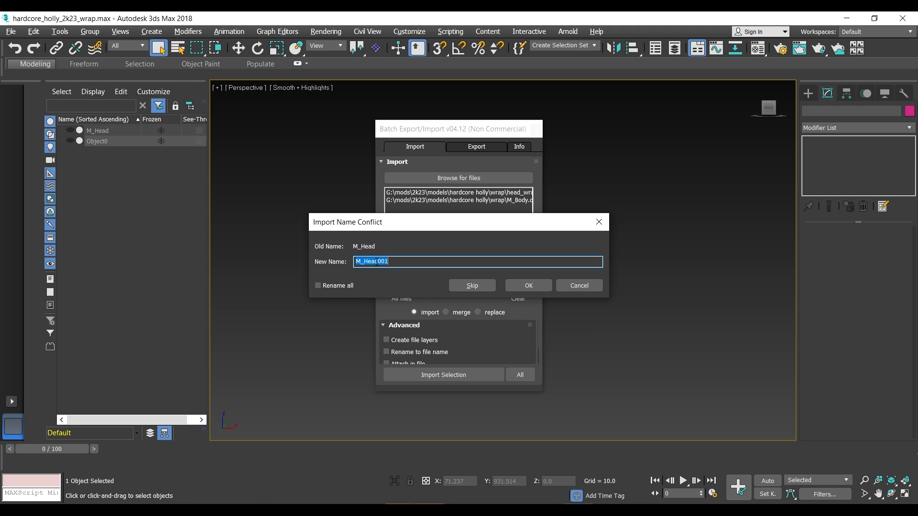
left_click_drag(378, 261, 404, 260)
type("_wrap")
key("Return")
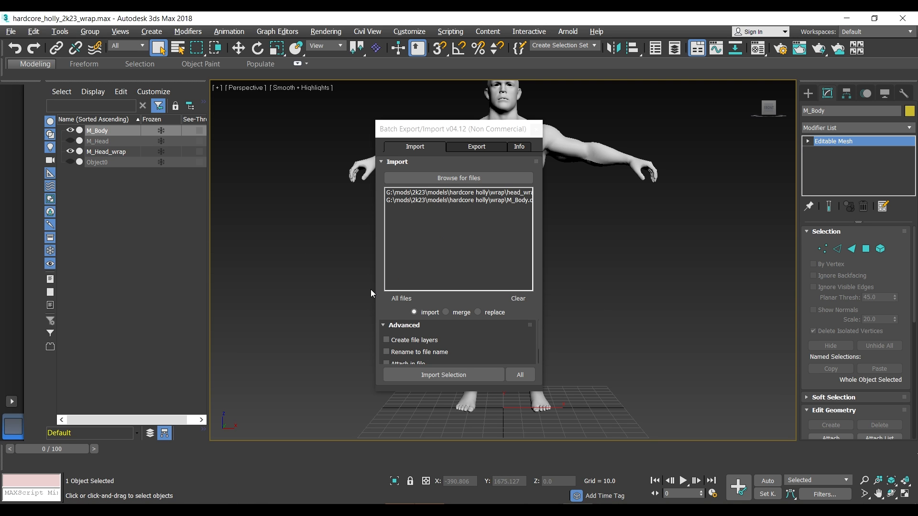
left_click(536, 129)
key("z")
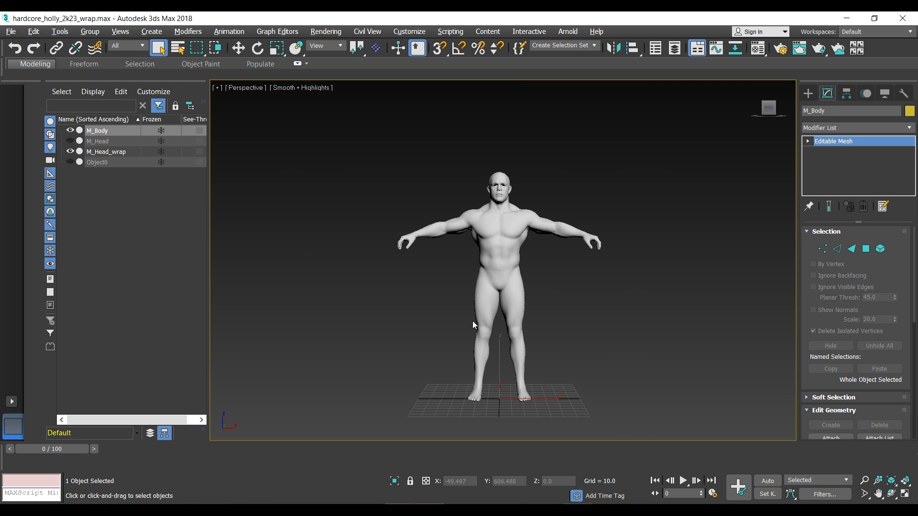
Select M_Head_wrap's neck-edge vertices along the character's right shoulder and move them slightly outward along X to about -13.235.
left_click(497, 186)
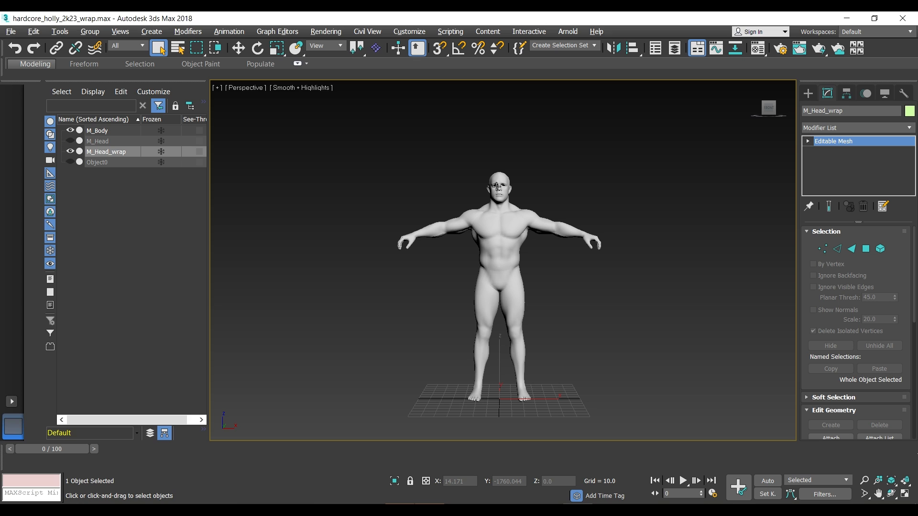
key("z")
scroll(449, 189, "up", 3)
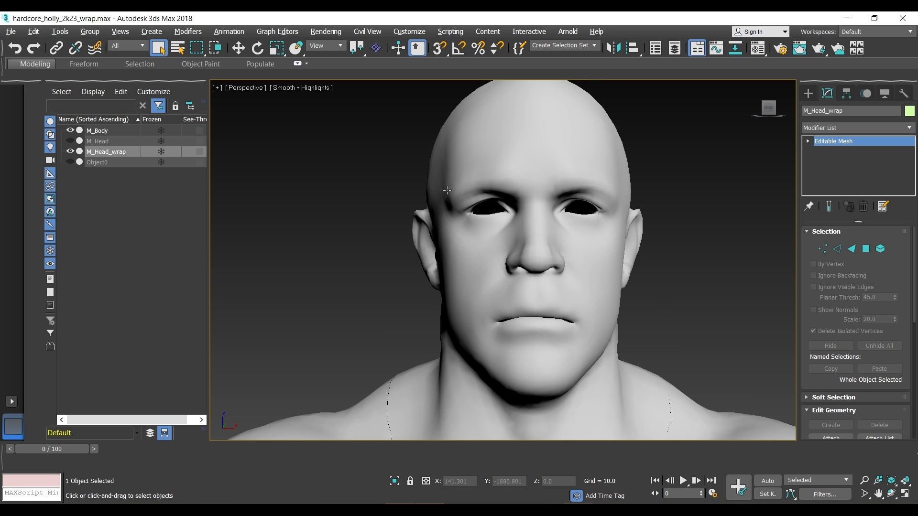
scroll(447, 190, "down", 3)
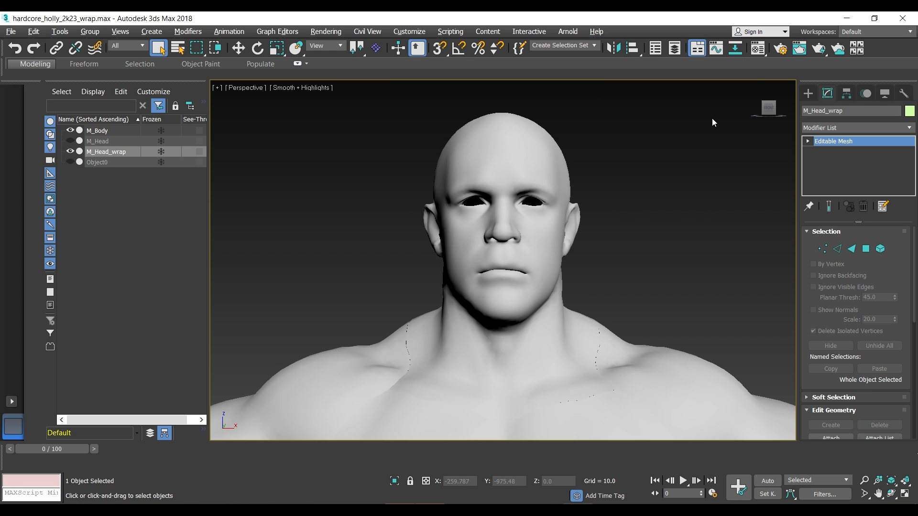
mouse_move(763, 108)
mouse_move(764, 108)
left_mouse_down()
mouse_move(773, 128)
mouse_move(789, 138)
mouse_move(808, 127)
mouse_move(809, 137)
left_mouse_up()
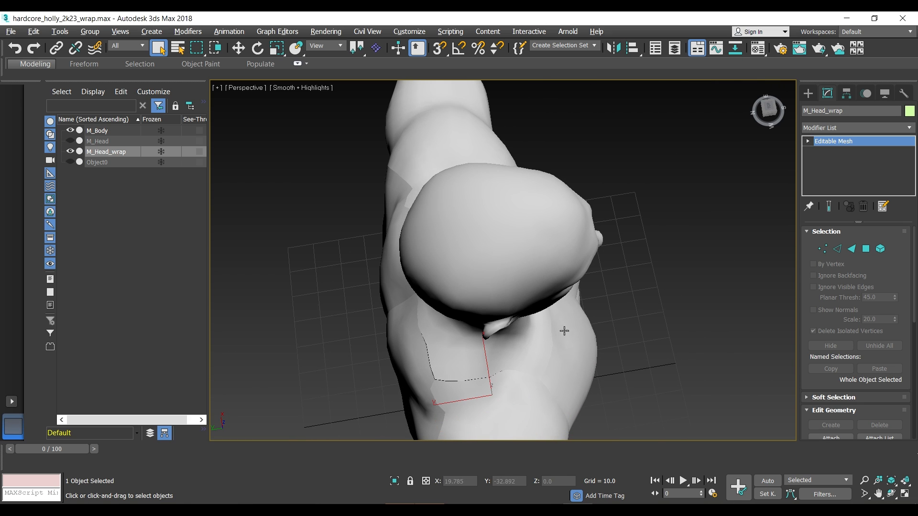
left_click(807, 142)
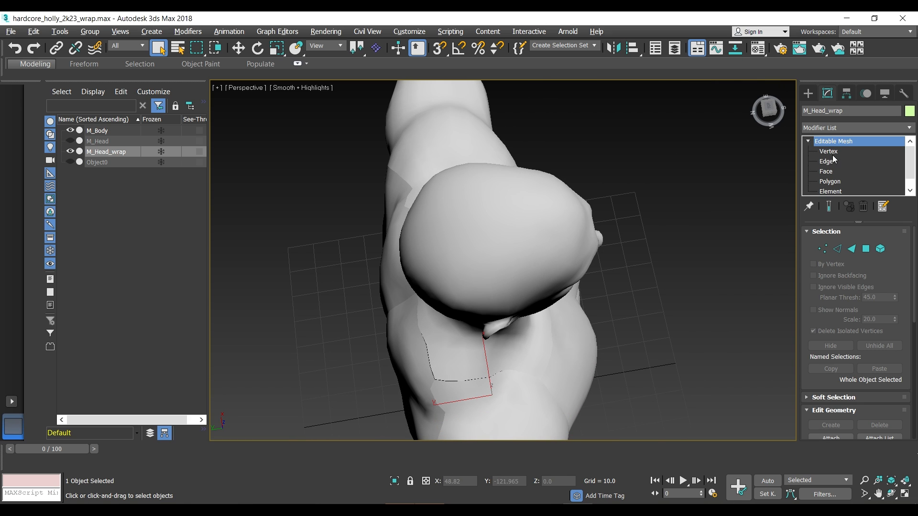
left_click(829, 151)
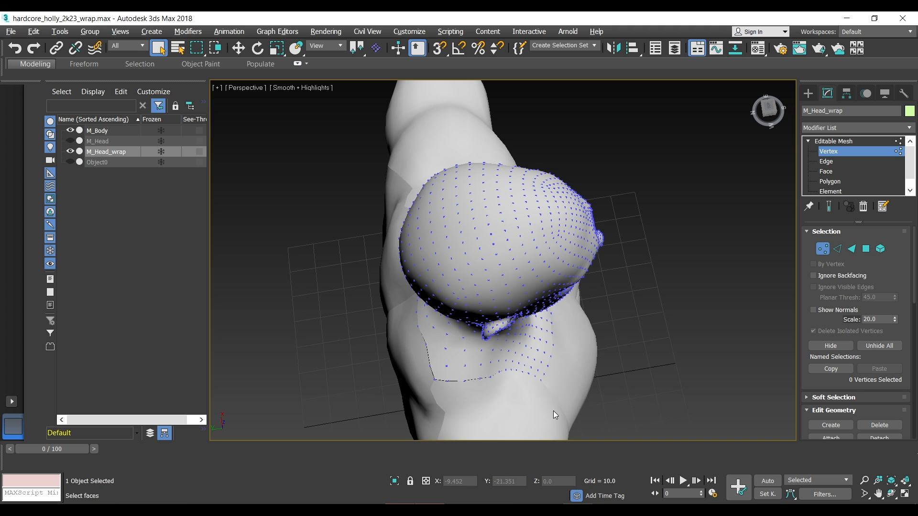
left_click_drag(553, 410, 426, 369)
left_click(238, 48)
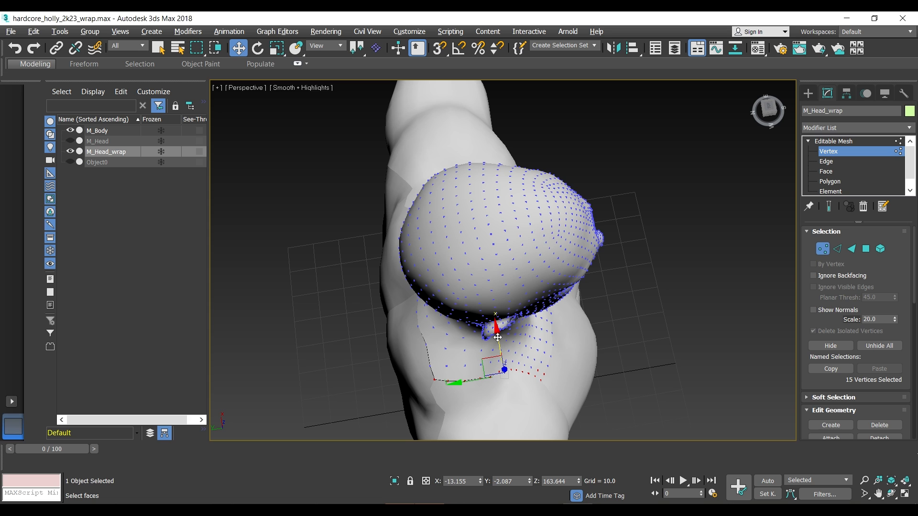
left_click_drag(499, 338, 498, 338)
Move four vertices on the back neck edge slightly backward along Y to about 8.133, and leave vertex editing with nothing selected.
left_click(768, 110)
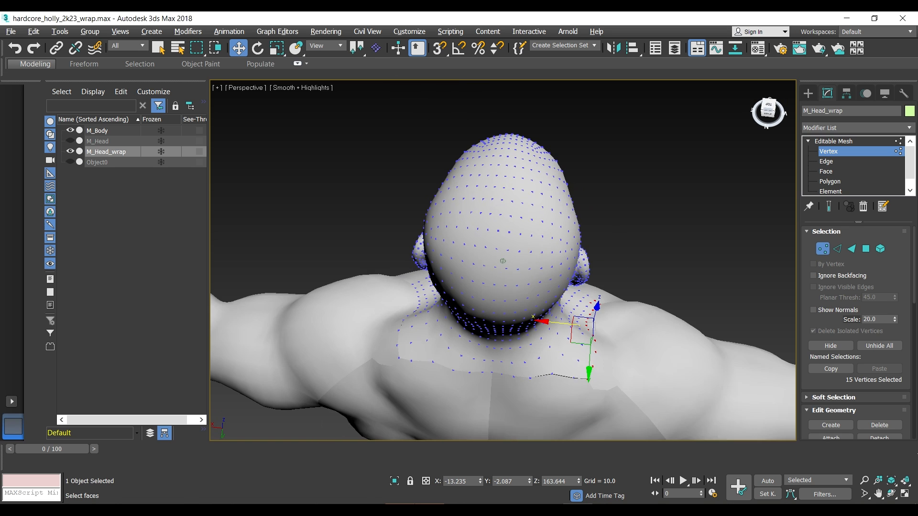
left_click_drag(613, 389, 534, 362)
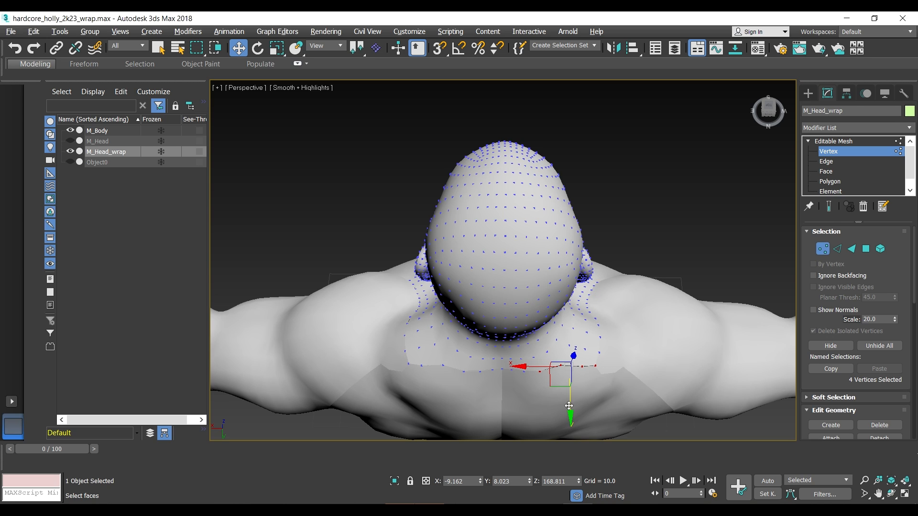
left_click_drag(569, 406, 569, 408)
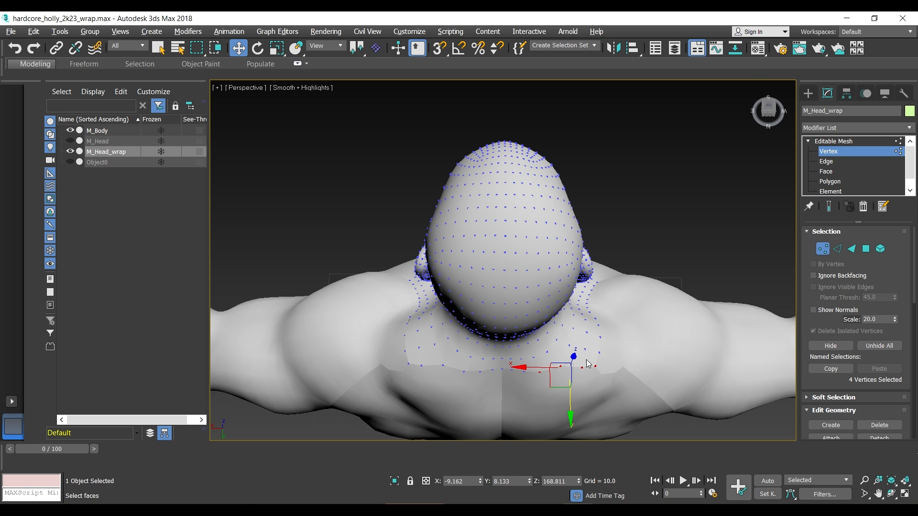
left_click(771, 113)
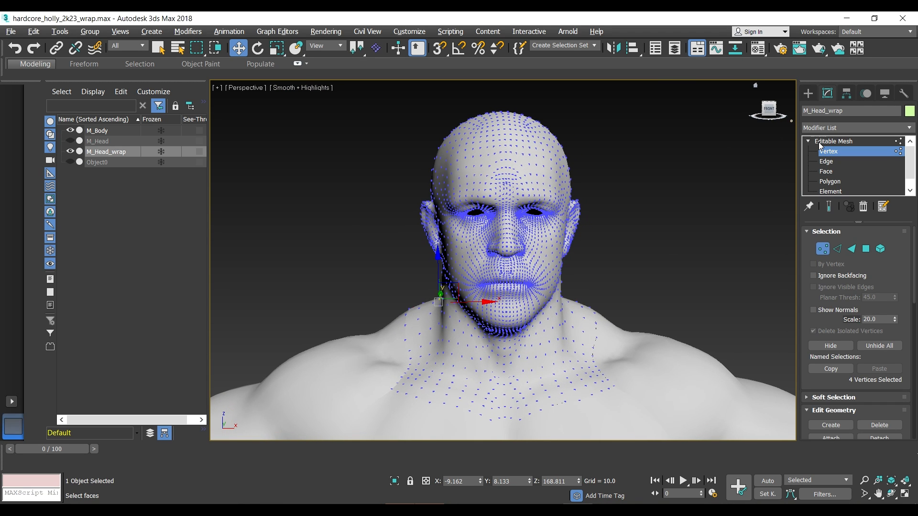
left_click(819, 142)
left_click(681, 191)
scroll(325, 233, "down", 3)
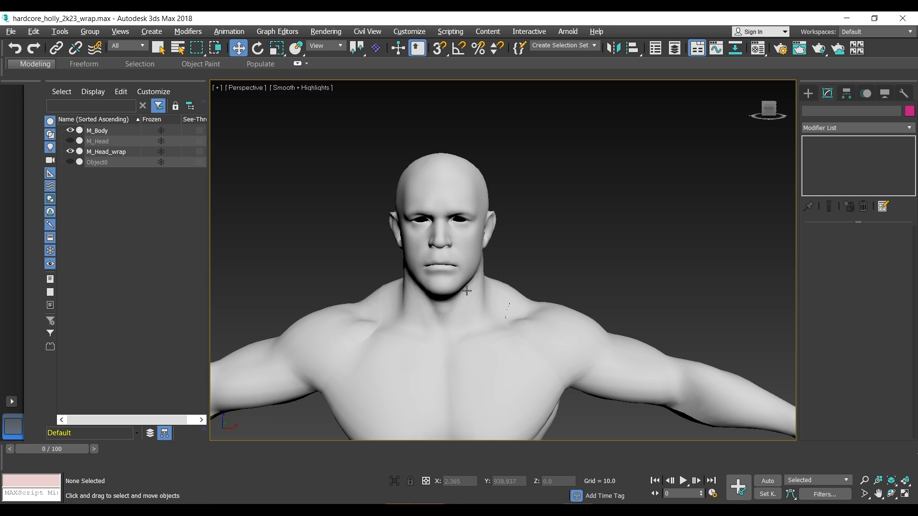
Apply the face-textured Material #26 to M_Head_wrap and darken the material's specular color to take away the shine.
scroll(466, 290, "up", 3)
left_click(492, 303)
key("m")
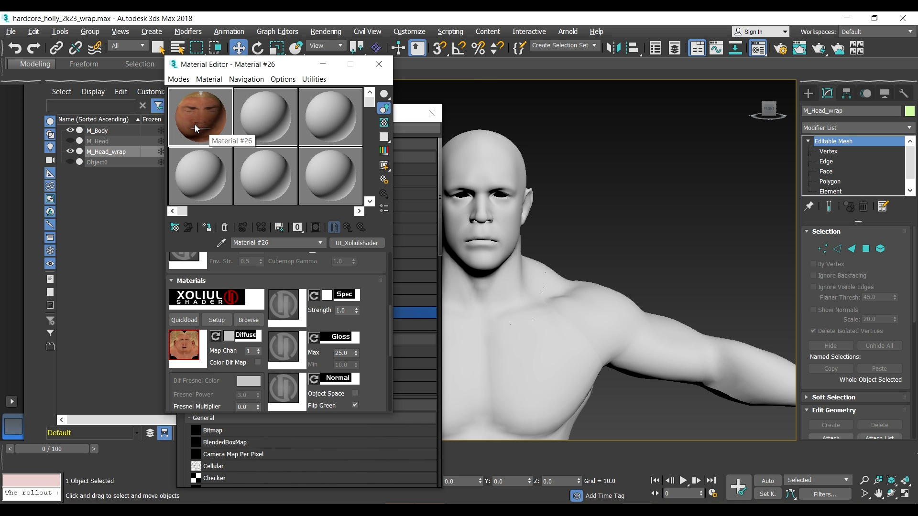
left_click_drag(193, 124, 483, 154)
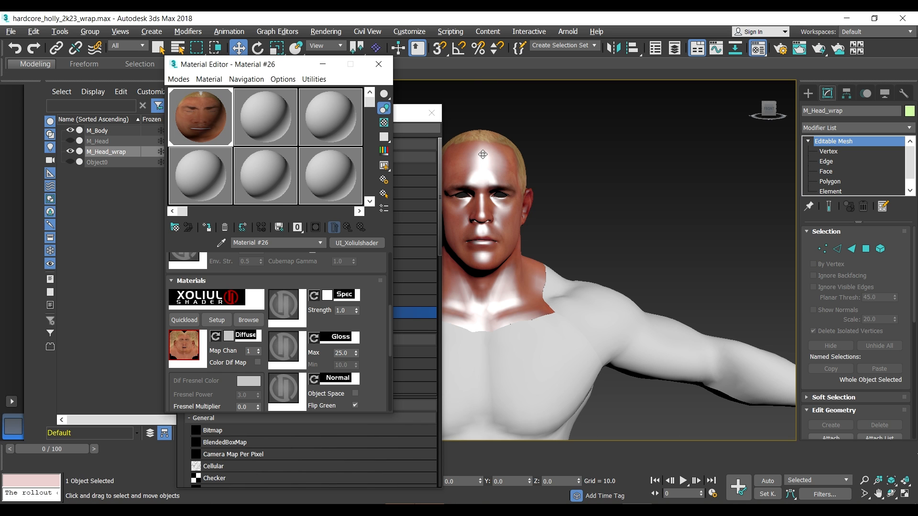
left_click(327, 296)
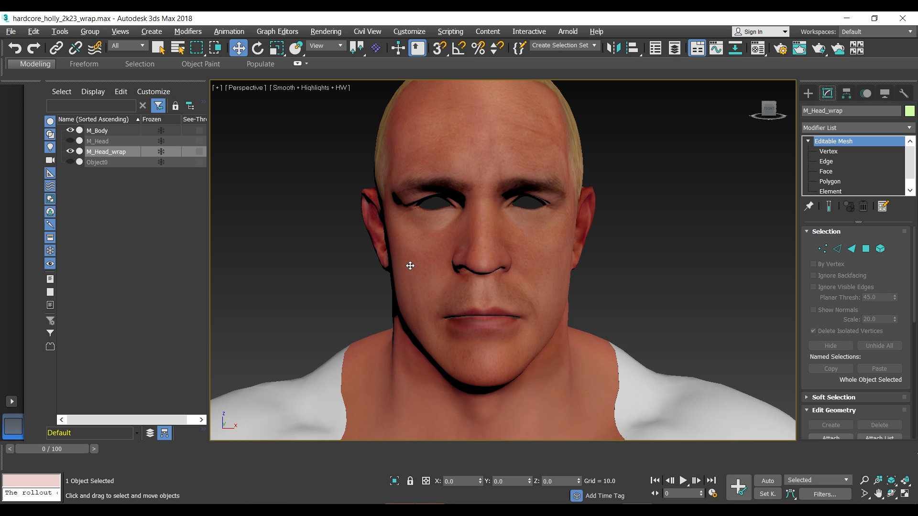
scroll(410, 262, "down", 4)
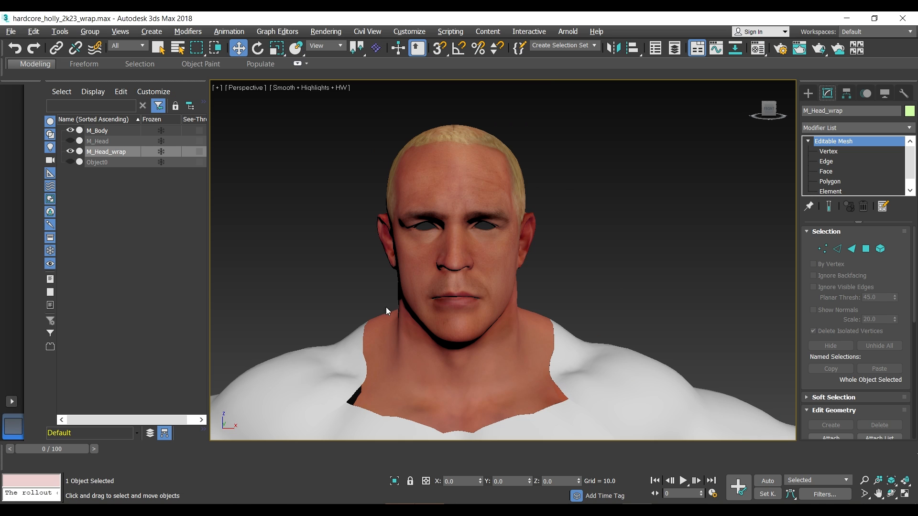
mouse_move(768, 109)
left_mouse_down()
mouse_move(804, 114)
mouse_move(739, 113)
mouse_move(803, 112)
mouse_move(766, 110)
left_mouse_up()
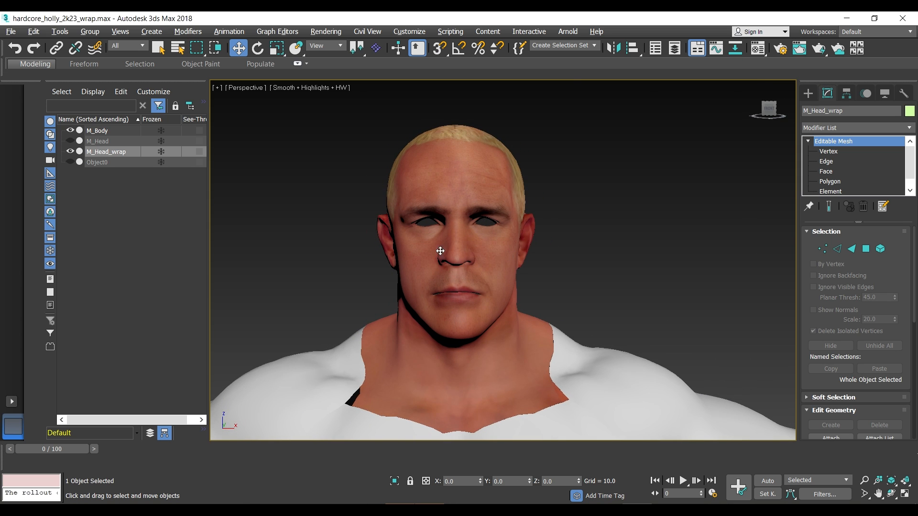
scroll(438, 245, "up", 2)
scroll(436, 239, "down", 2)
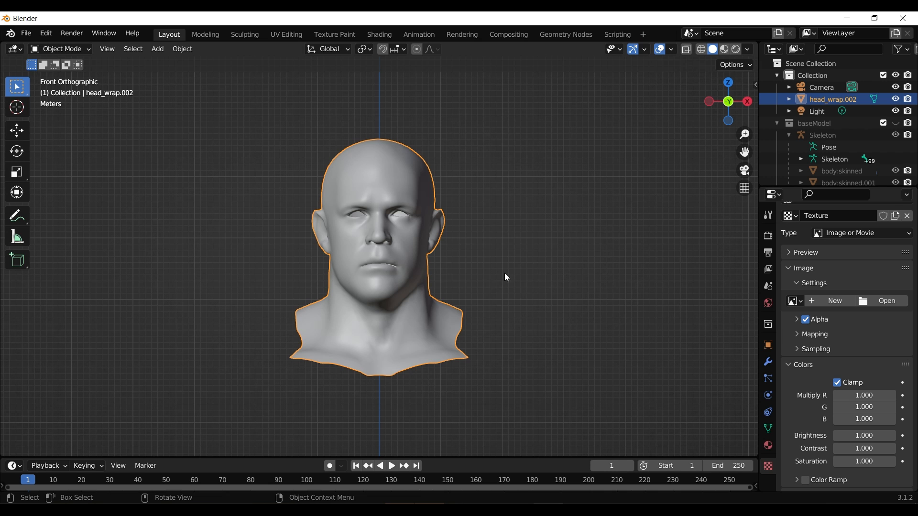
Switch to Blender, examine the UV layout of head_wrap.002 in the UV editing workspace, and return to the layout workspace.
left_click(510, 262)
left_click(371, 185)
left_click(277, 33)
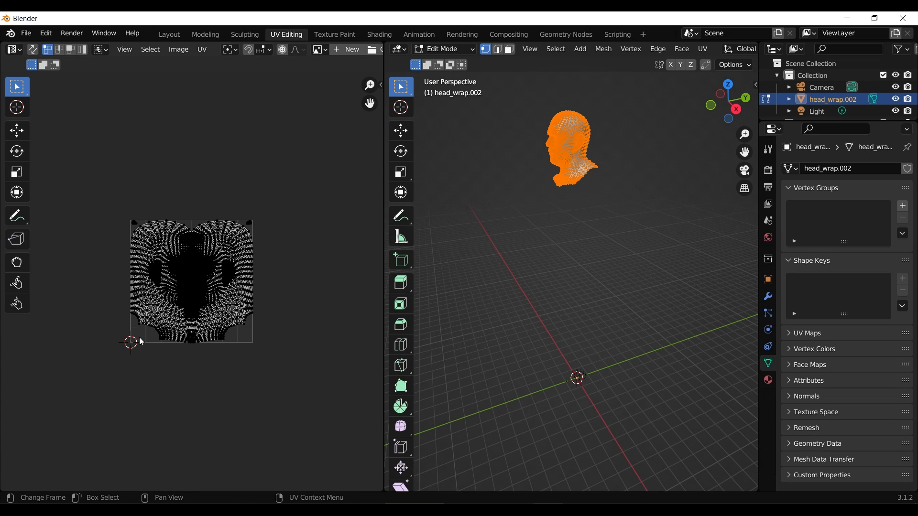
left_click(167, 35)
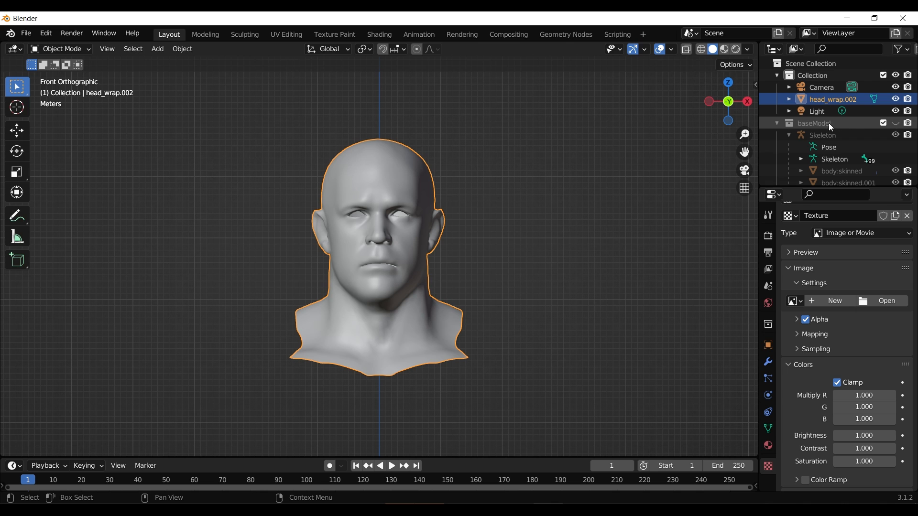
Open the Mesh Data Transfer settings of head_wrap.002 and set the sample space to Active UV.
left_click(764, 432)
scroll(779, 414, "down", 1)
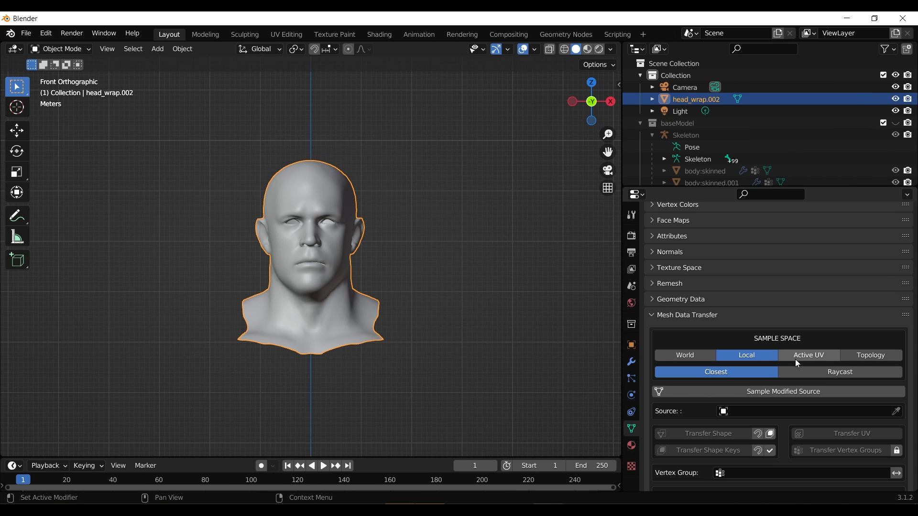
left_click(796, 358)
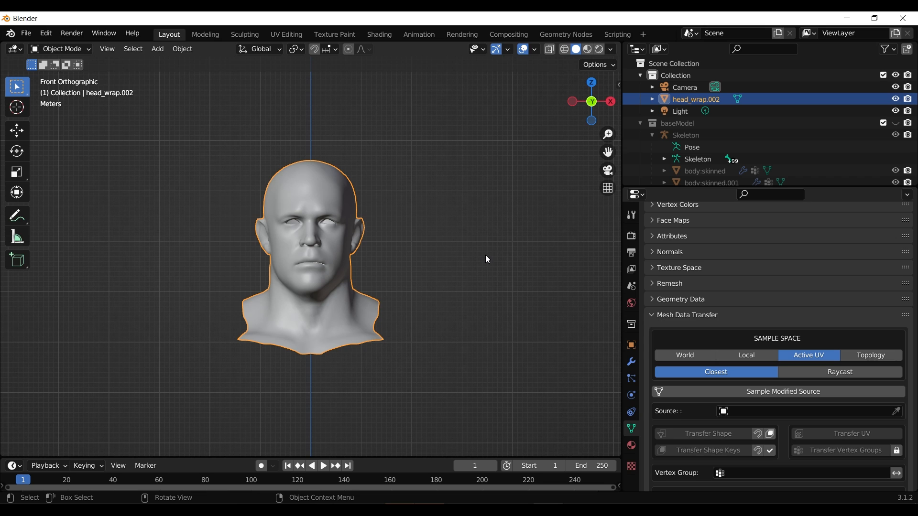